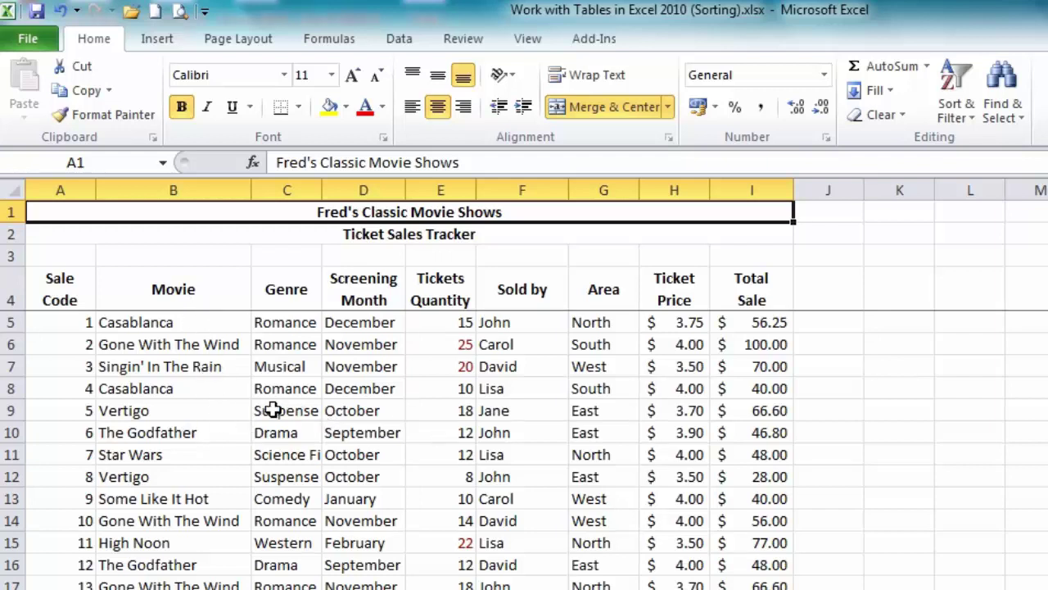
Sort the ticket sales table by movie title from A to Z and look through the sorted rows.
left_click(173, 414)
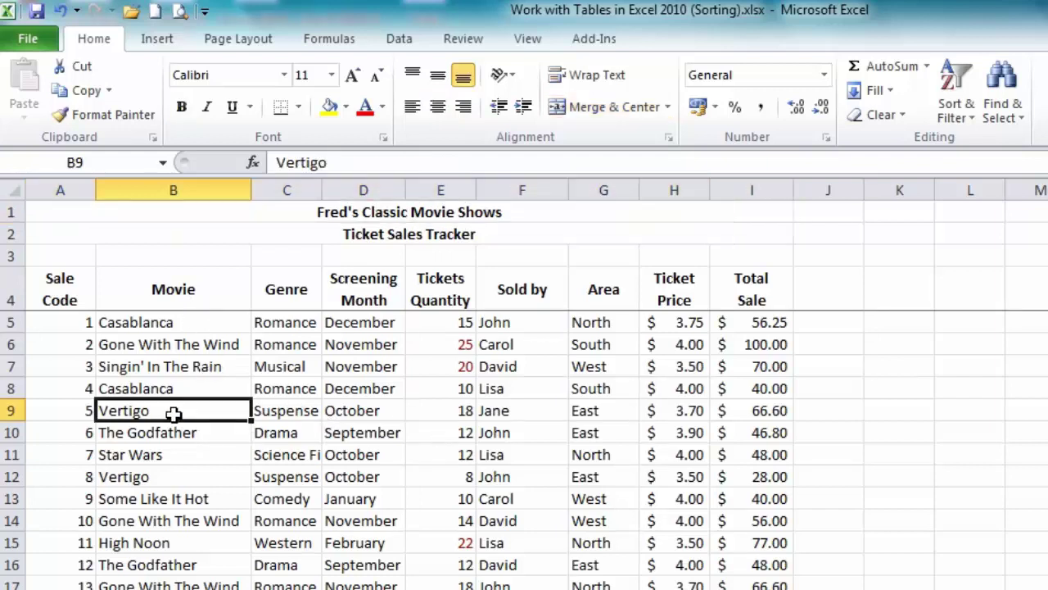
left_click(957, 119)
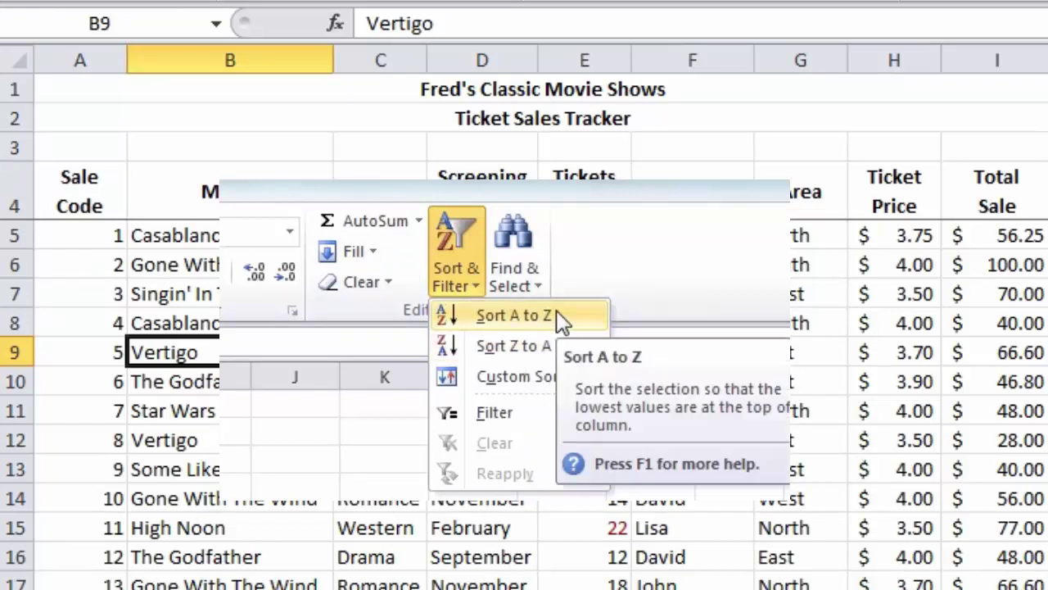
left_click(482, 322)
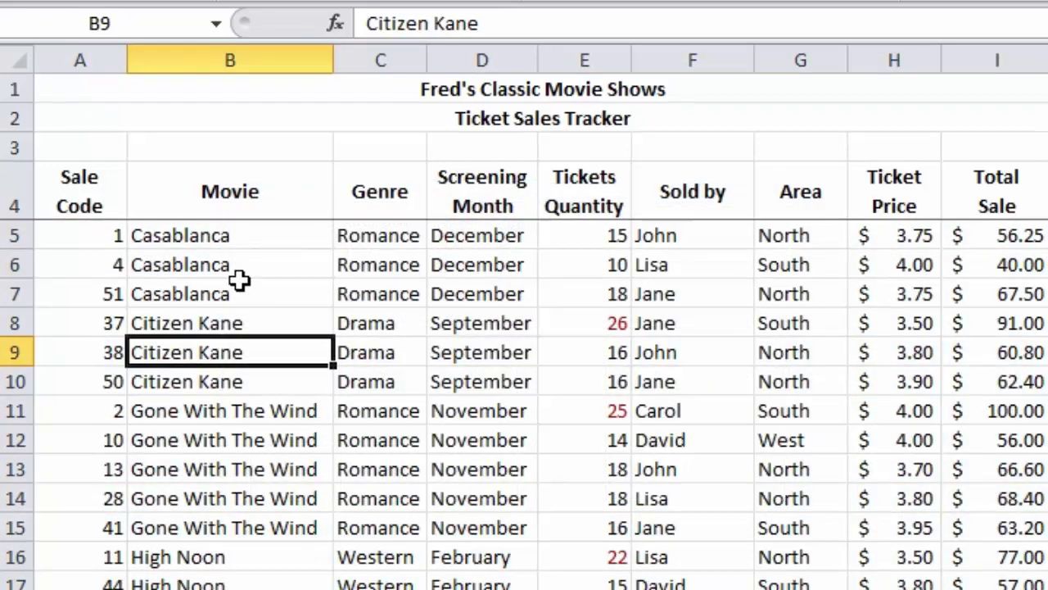
scroll(219, 442, "down", 1)
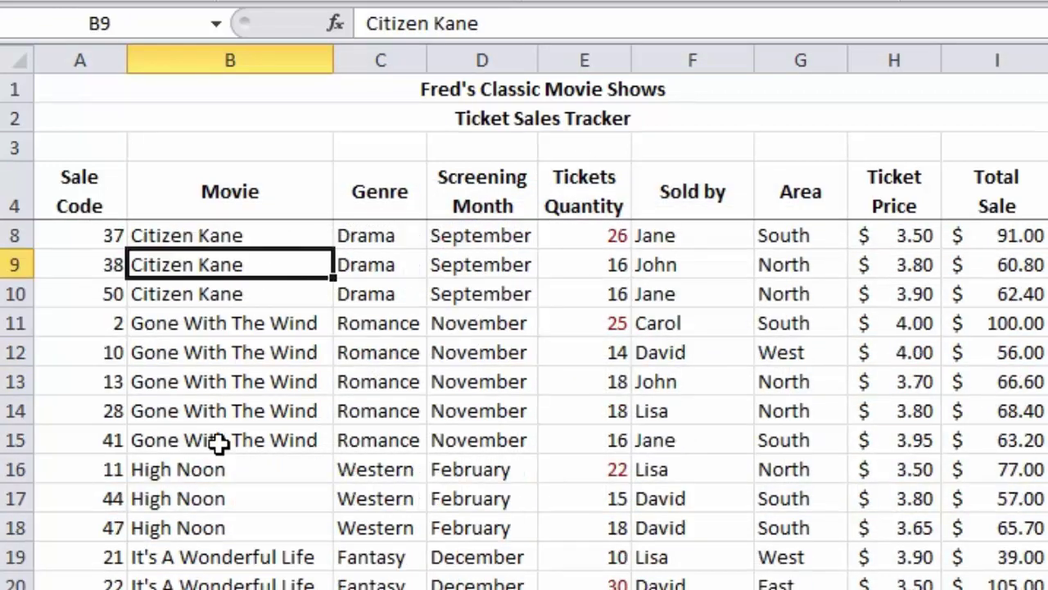
scroll(220, 442, "down", 9)
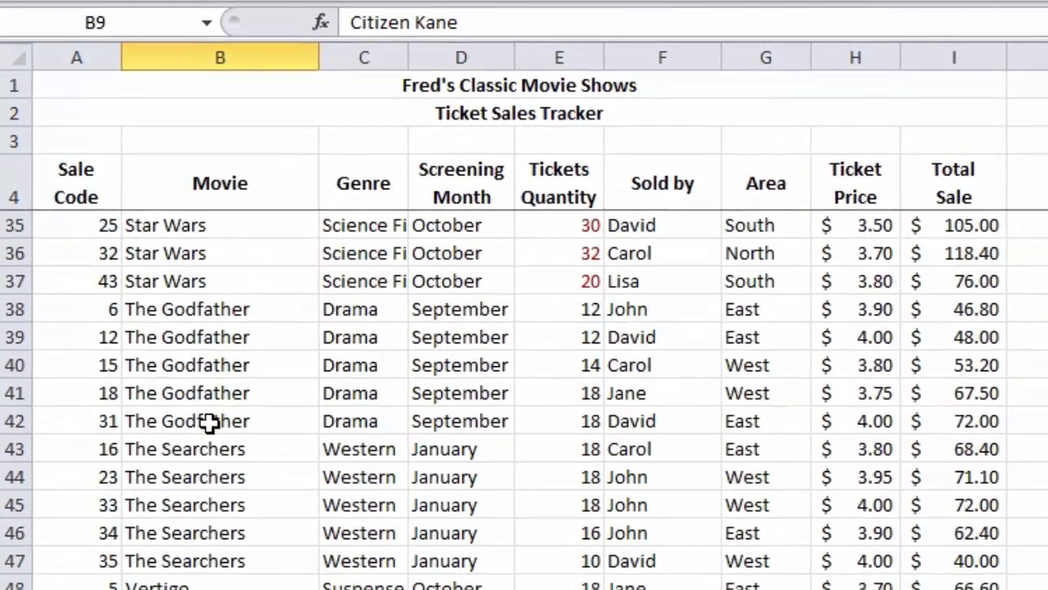
scroll(212, 422, "down", 2)
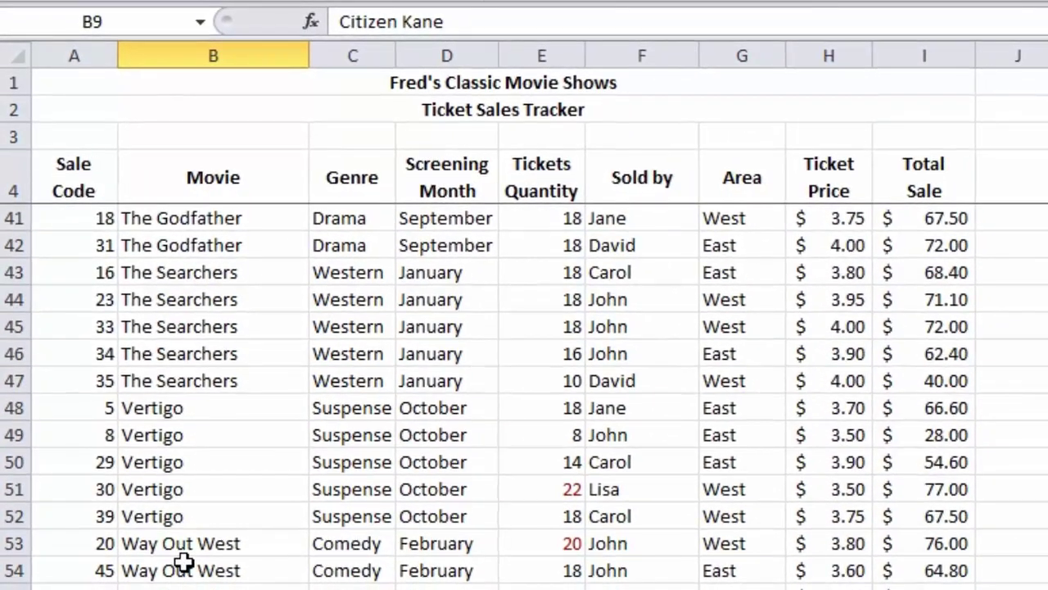
scroll(181, 562, "up", 12)
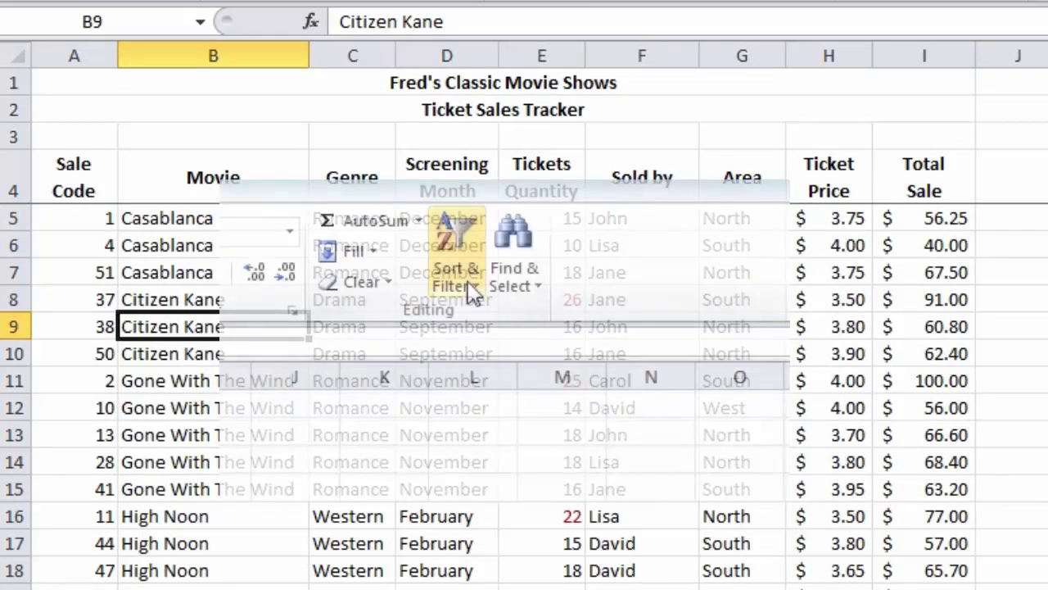
Sort the table by movie title from Z to A and review the reordered records.
left_click(473, 291)
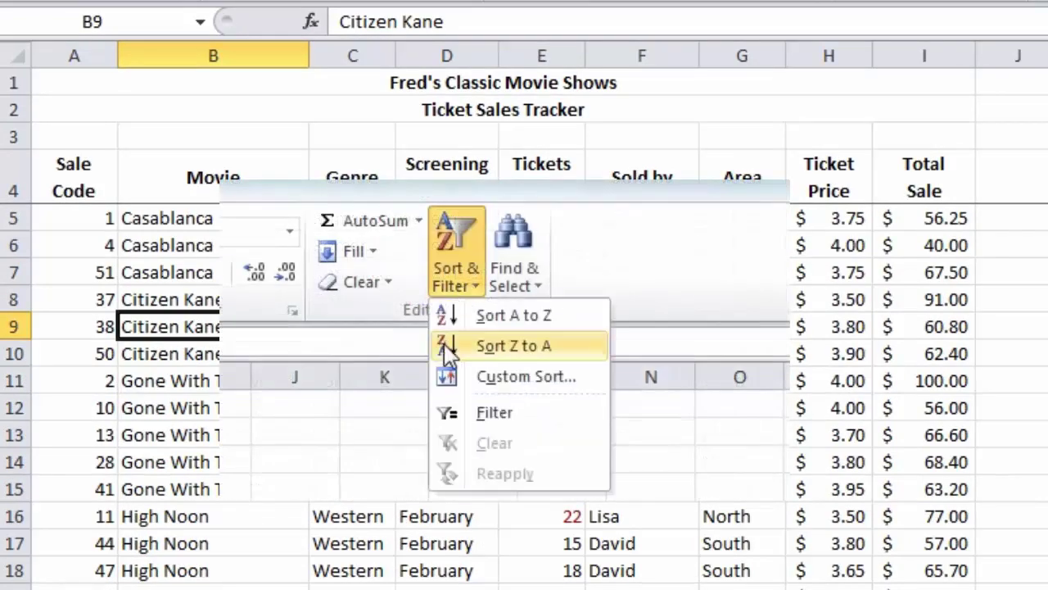
left_click(471, 348)
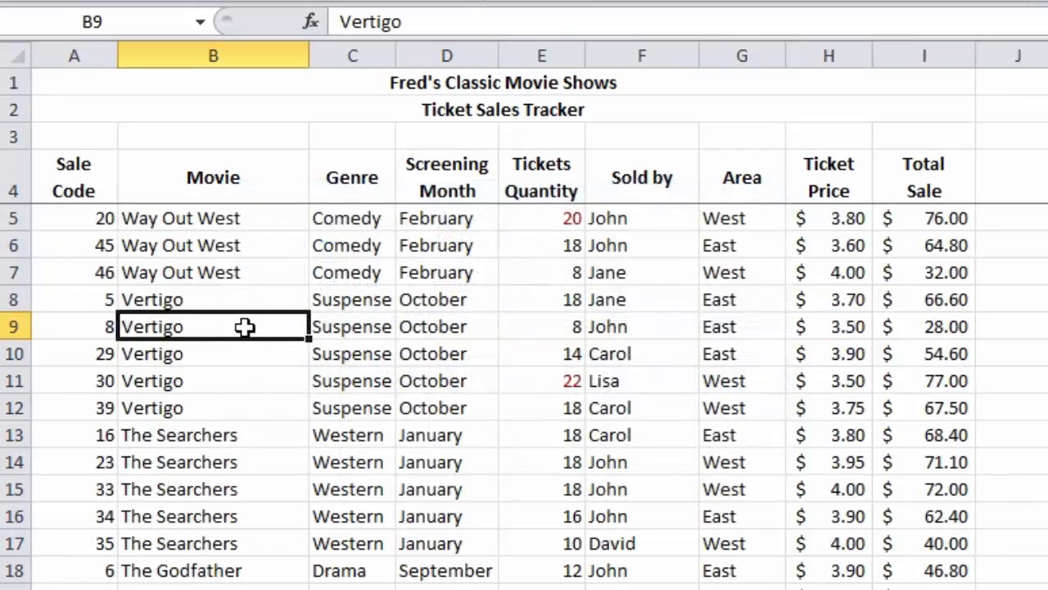
scroll(245, 327, "down", 5)
scroll(245, 327, "up", 5)
Sort the table by the Sale Code column from smallest to largest.
left_click(62, 408)
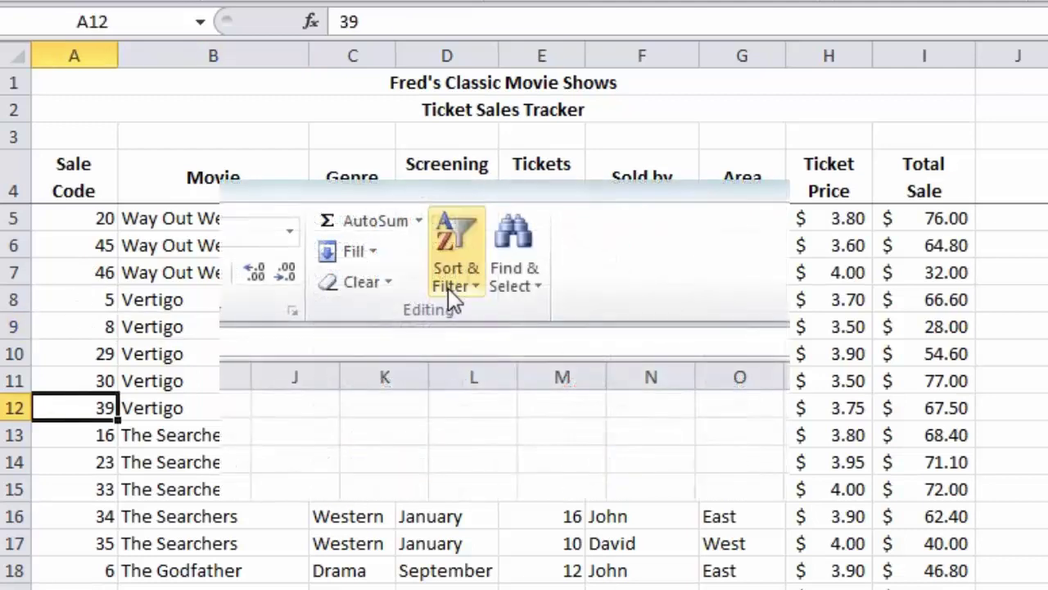
left_click(455, 278)
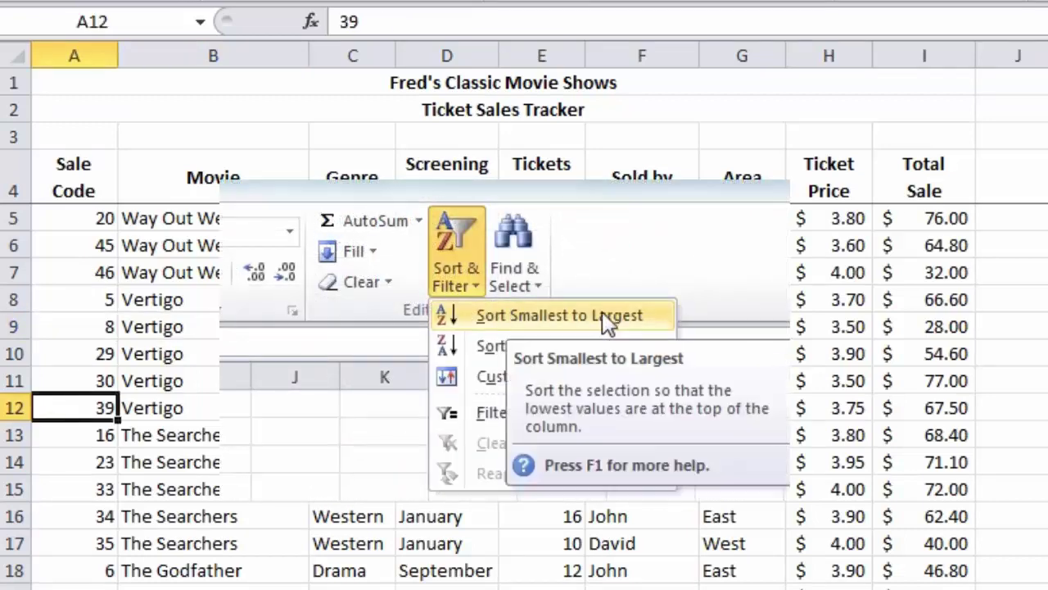
left_click(542, 320)
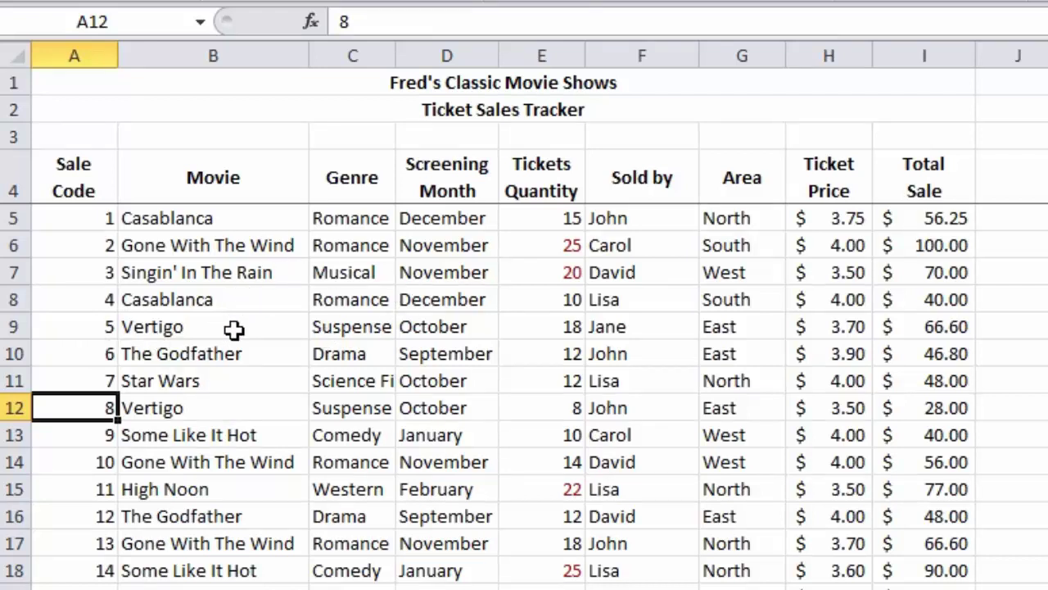
Sort the table by the Genre column from A to Z.
left_click(327, 271)
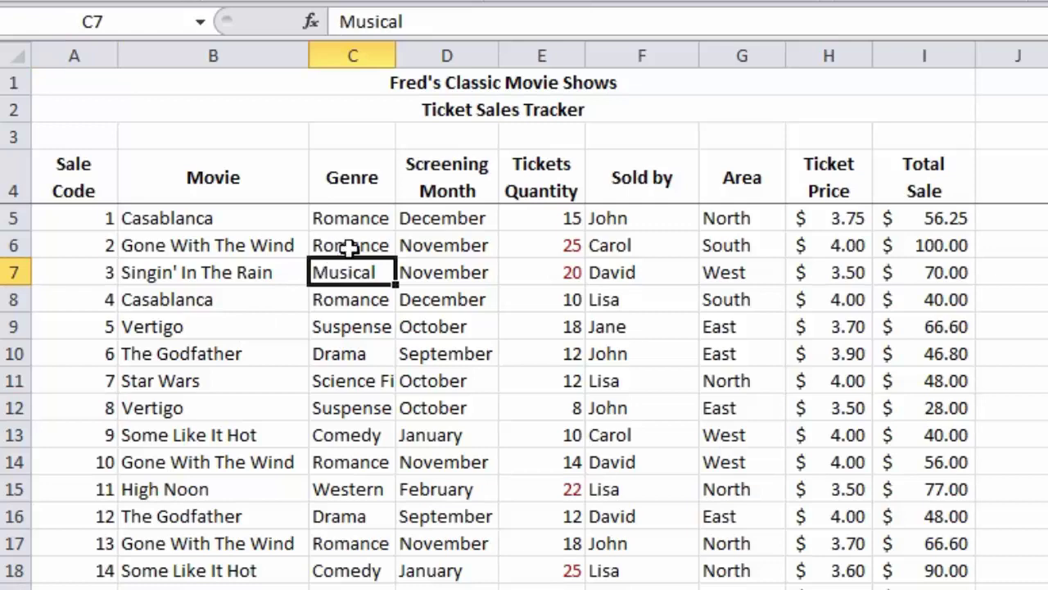
left_click(463, 282)
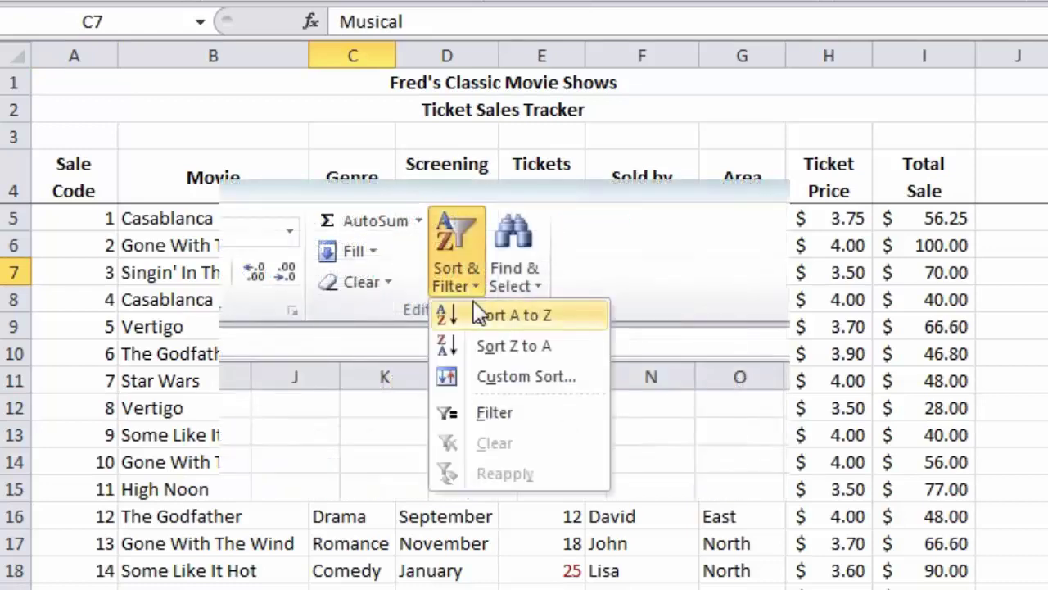
left_click(477, 314)
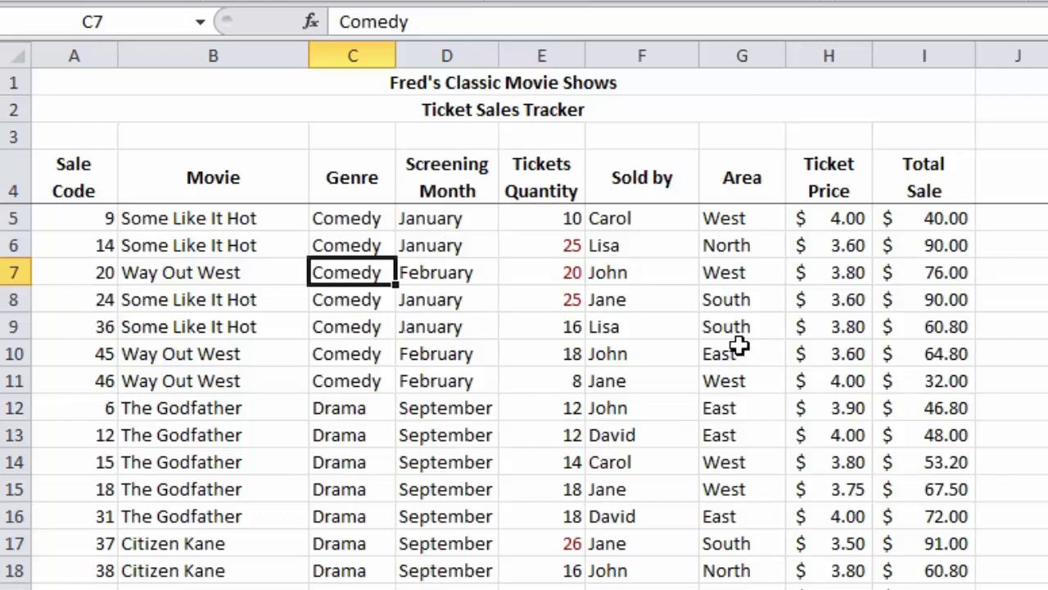
Restore the original record order by sorting on Sale Code from smallest to largest.
left_click(96, 274)
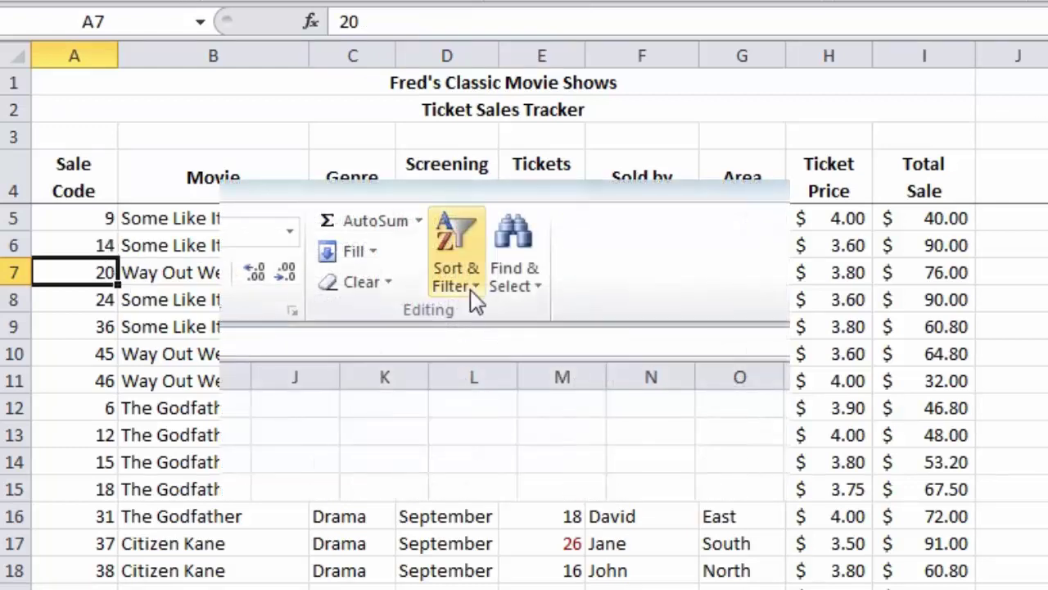
left_click(472, 287)
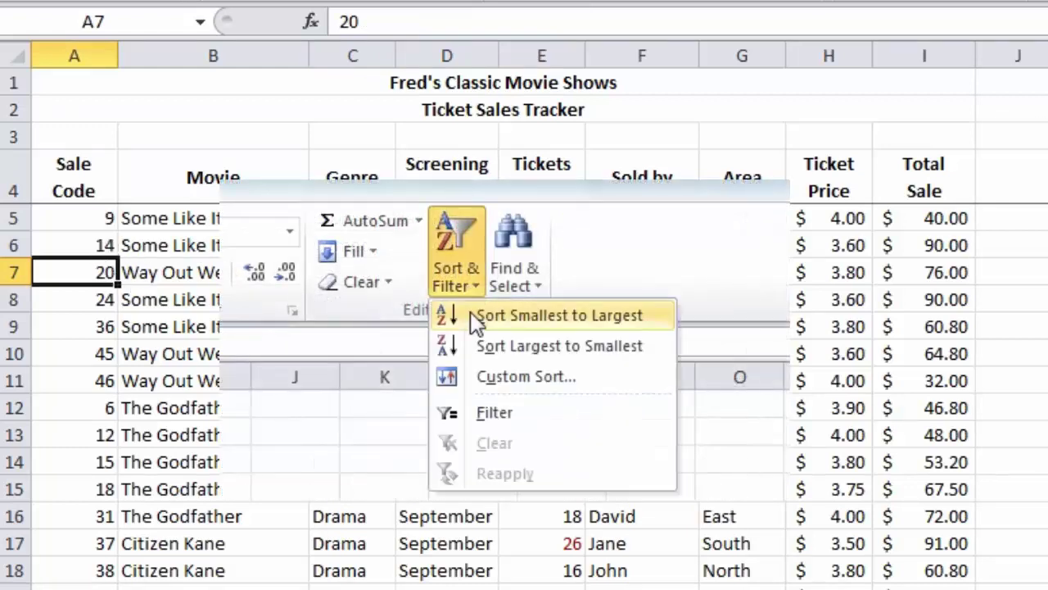
left_click(475, 316)
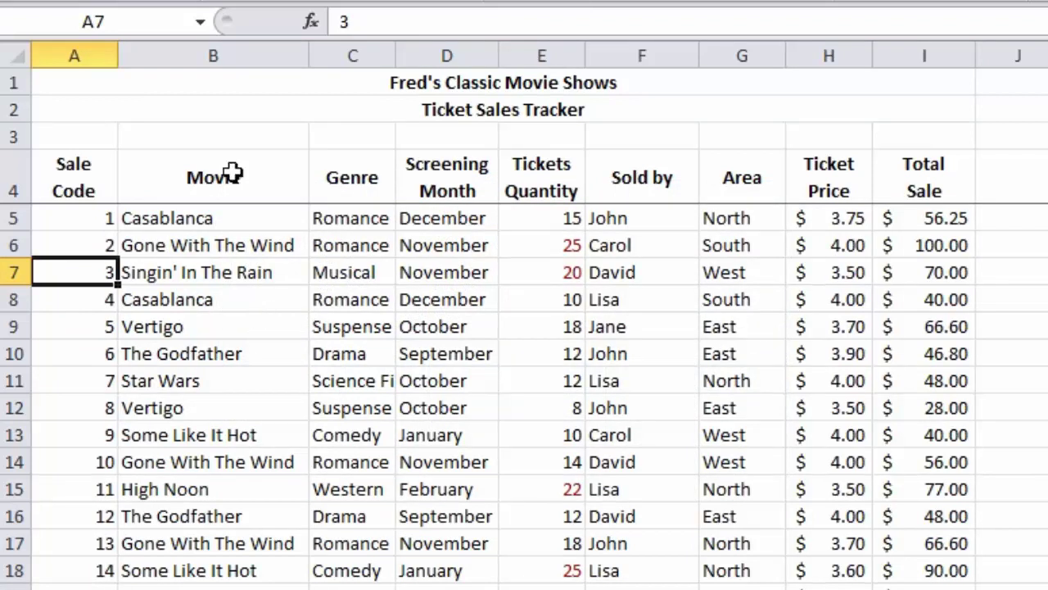
key("Down")
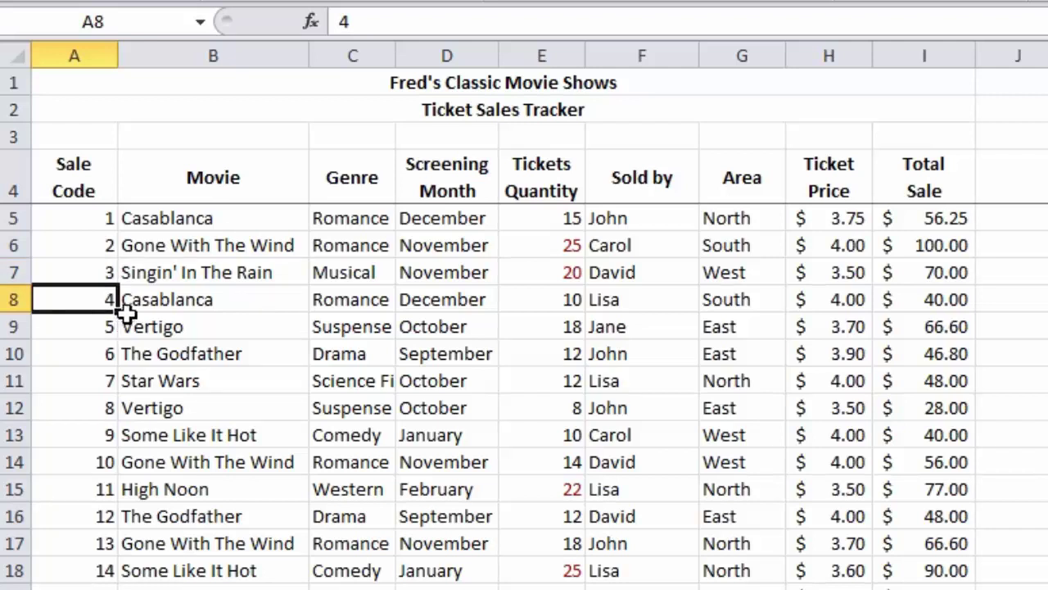
Sort only the movie titles in B5:B14 from A to Z, continuing with the current selection, and undo that sort.
left_click(255, 222)
mouse_move(256, 223)
left_mouse_down()
mouse_move(215, 368)
mouse_move(213, 461)
left_mouse_up()
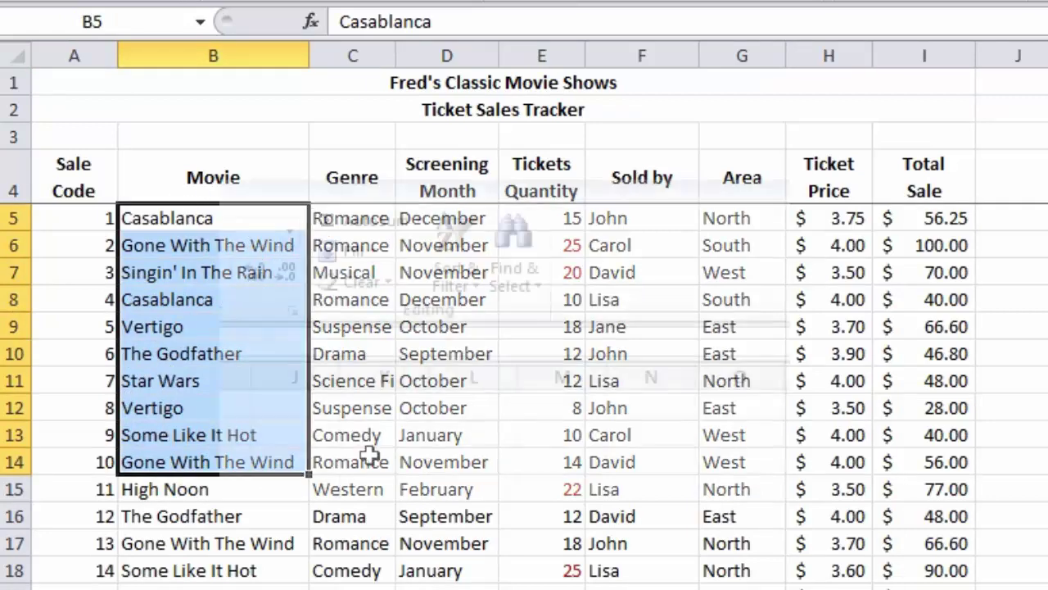
left_click(459, 294)
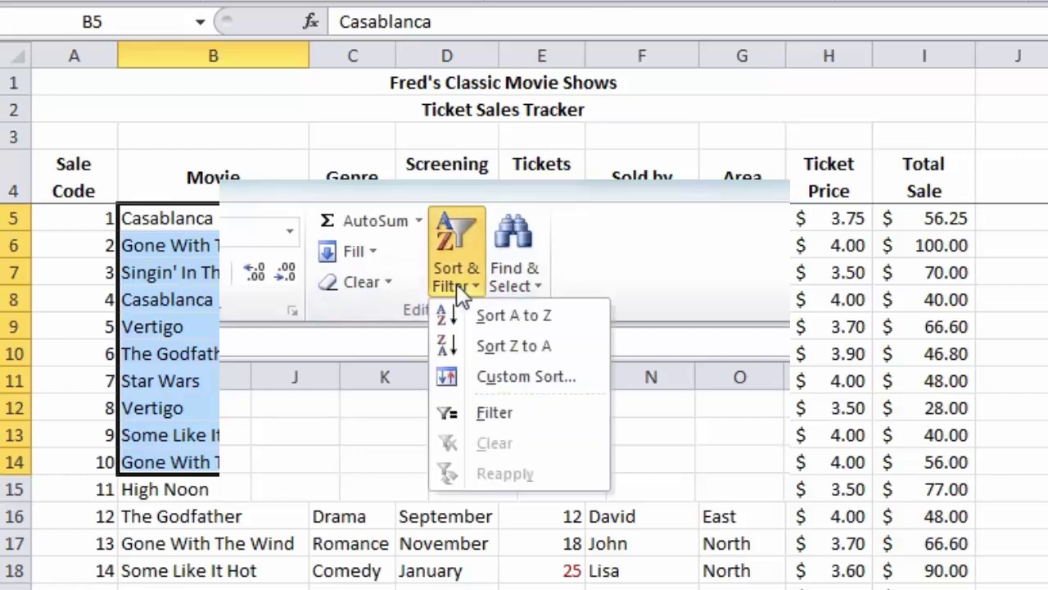
left_click(506, 311)
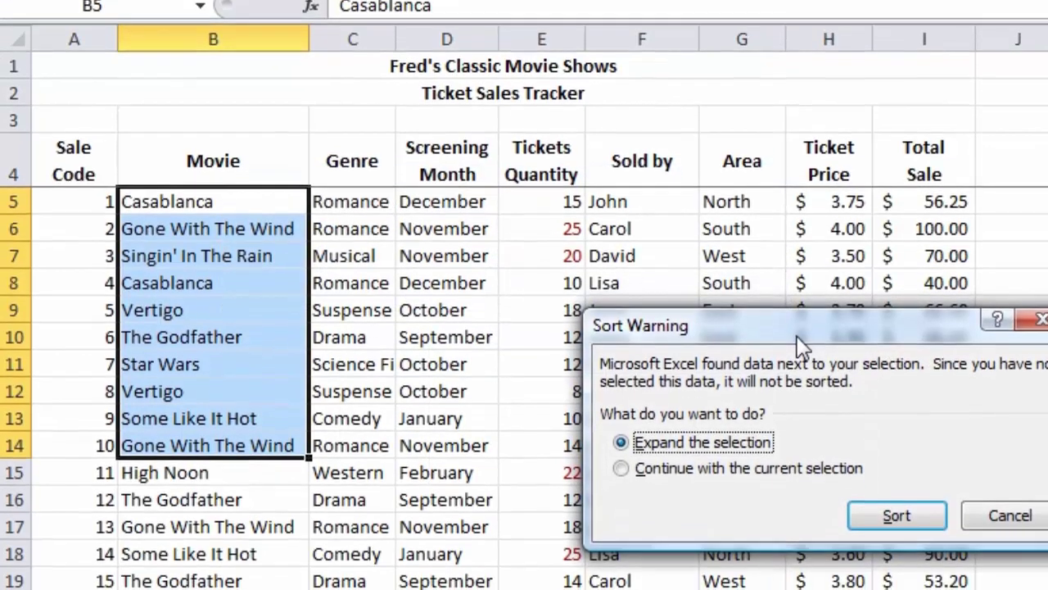
left_click_drag(796, 354, 558, 509)
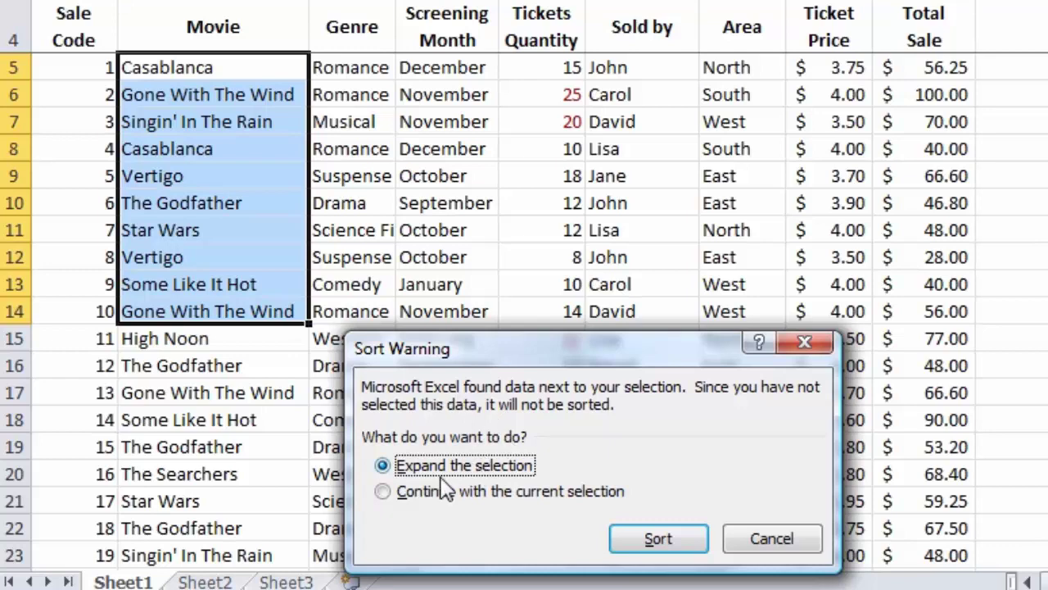
left_click(410, 490)
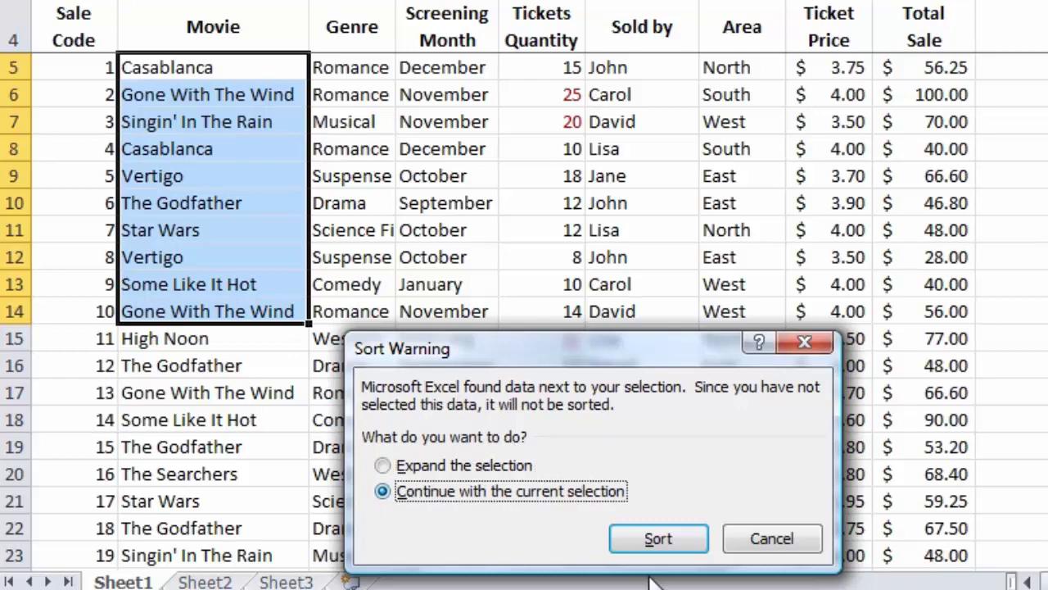
left_click(661, 544)
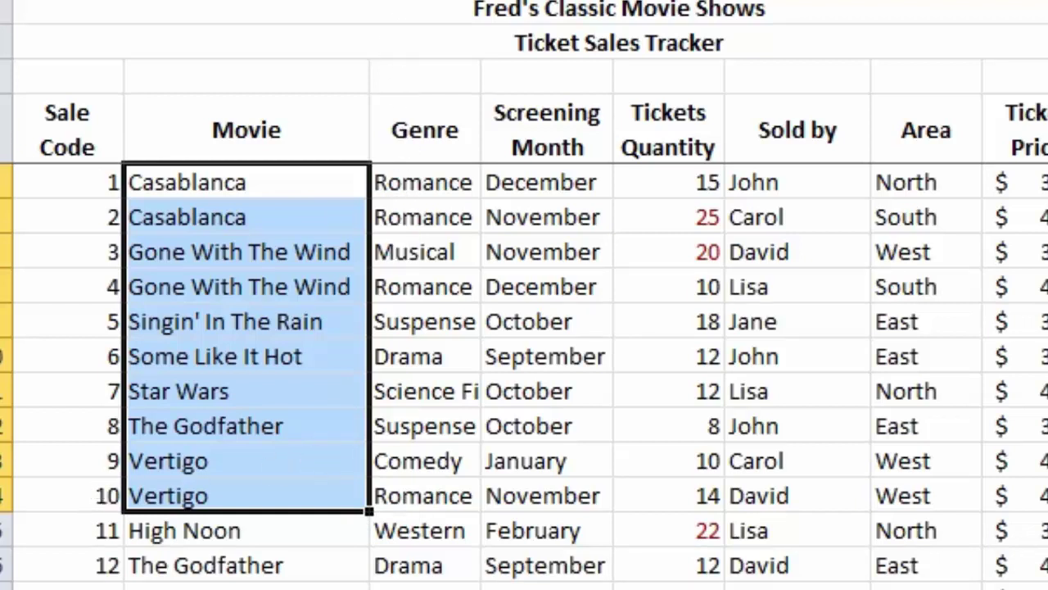
key("ctrl+z")
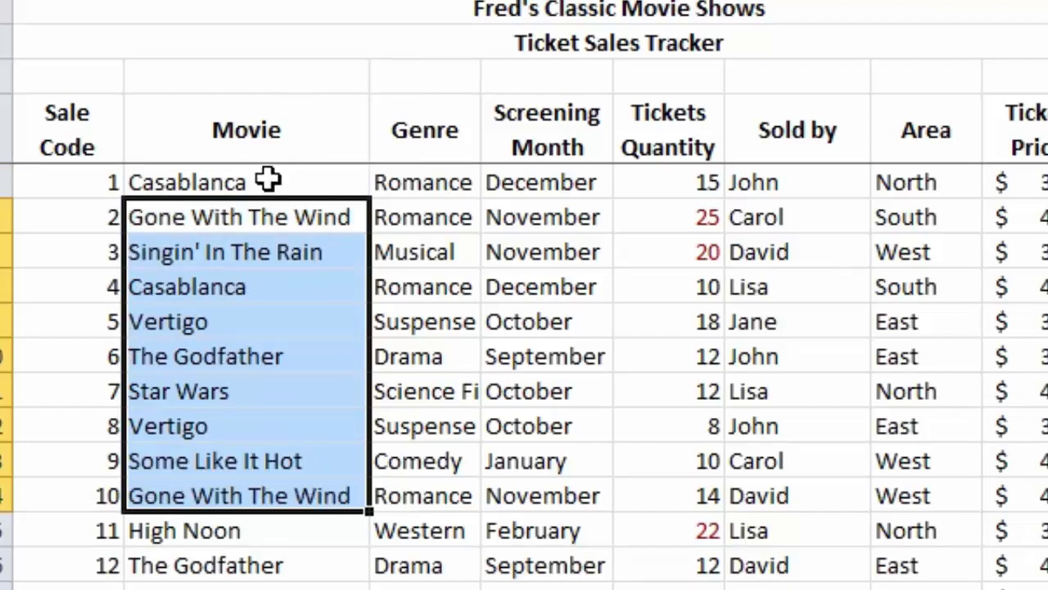
Sort the movie titles in B5:B14 from A to Z, expanding the selection to include the adjacent data.
left_click_drag(270, 172, 211, 493)
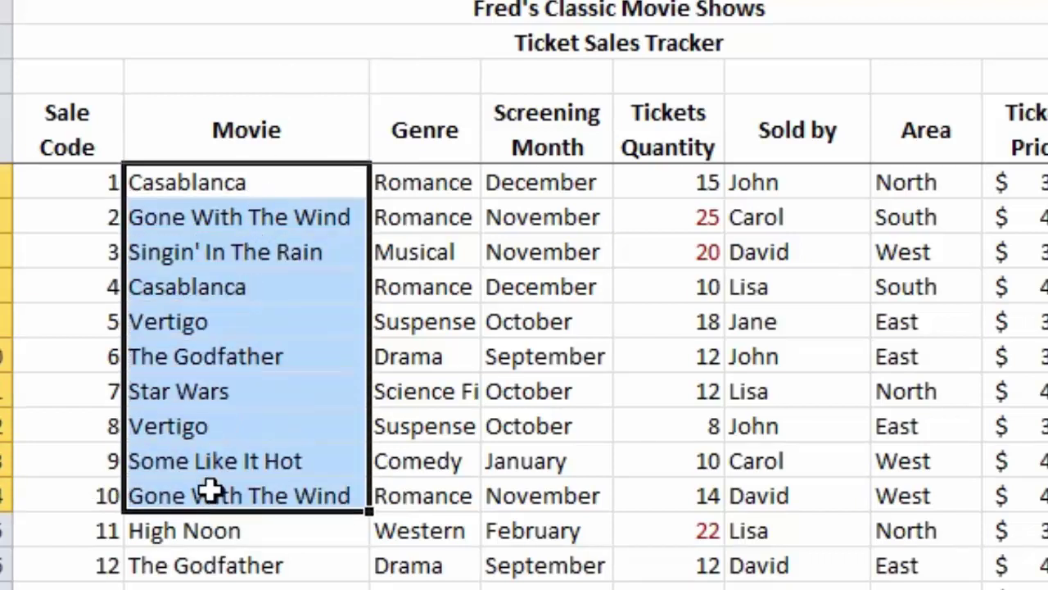
left_click(446, 282)
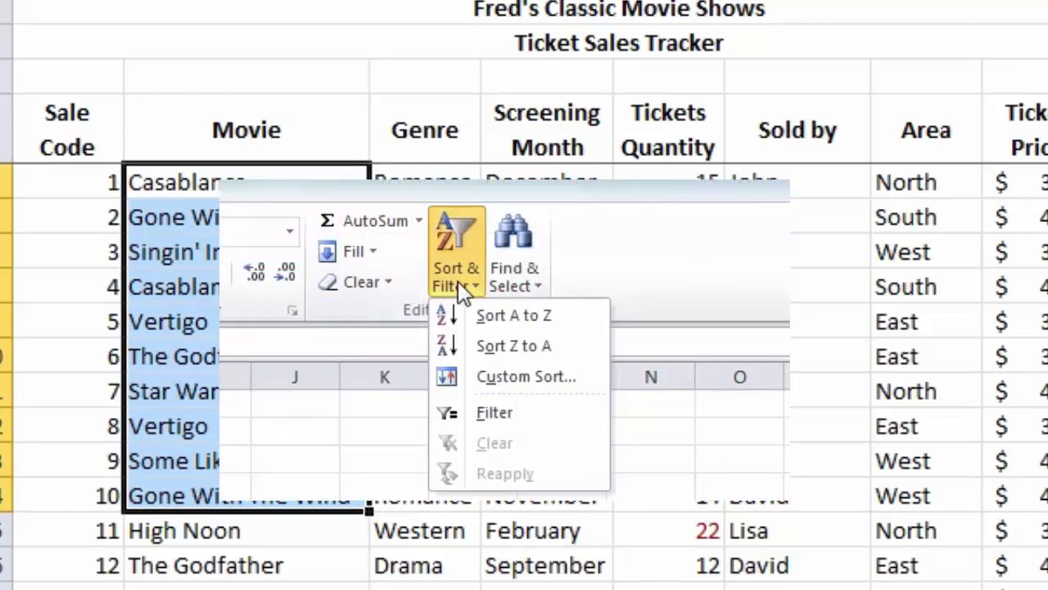
left_click(491, 305)
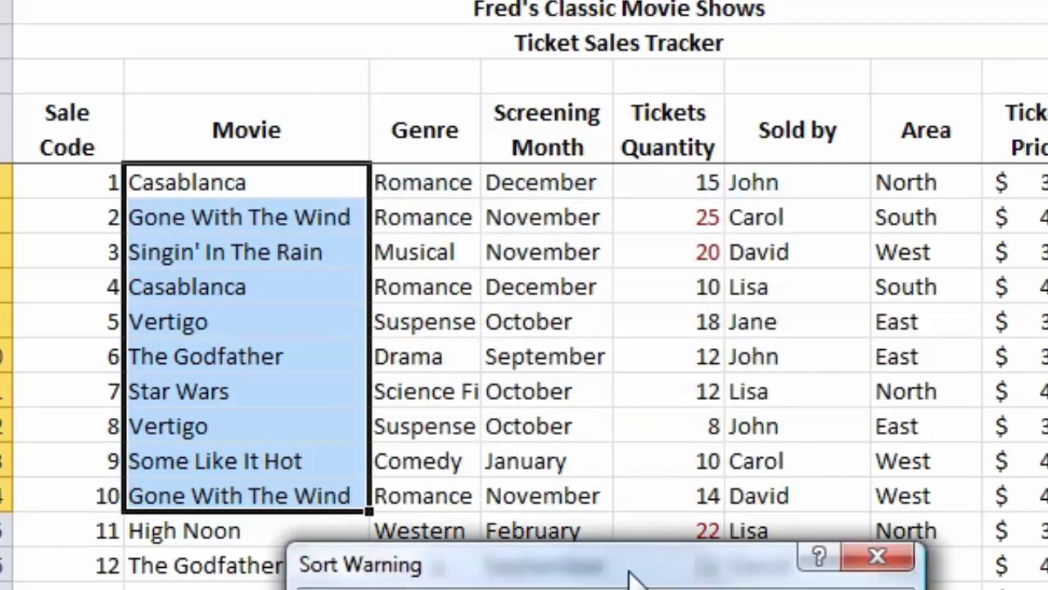
left_click_drag(632, 578, 860, 147)
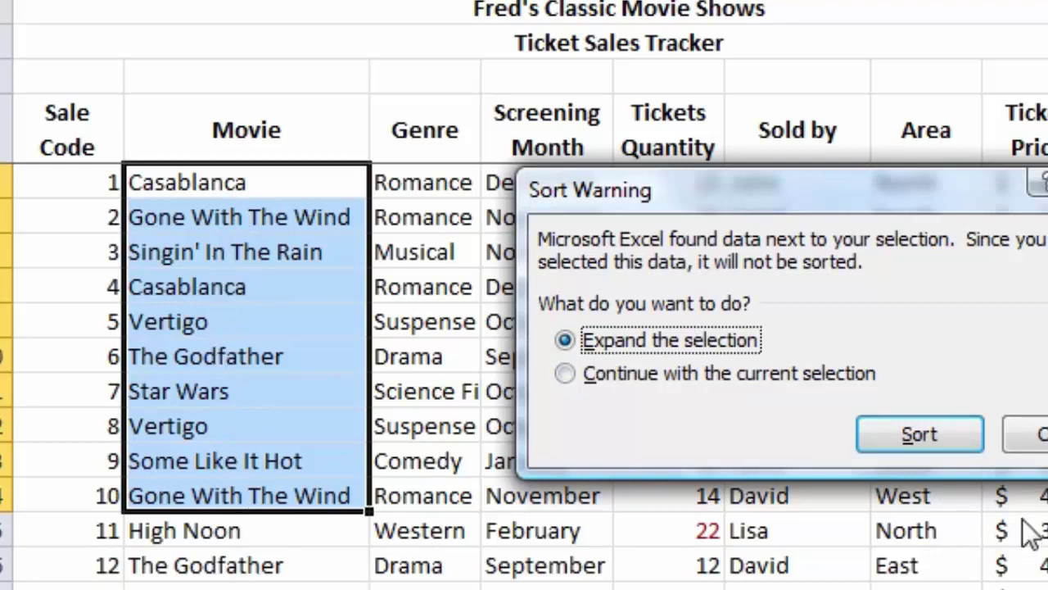
left_click(901, 434)
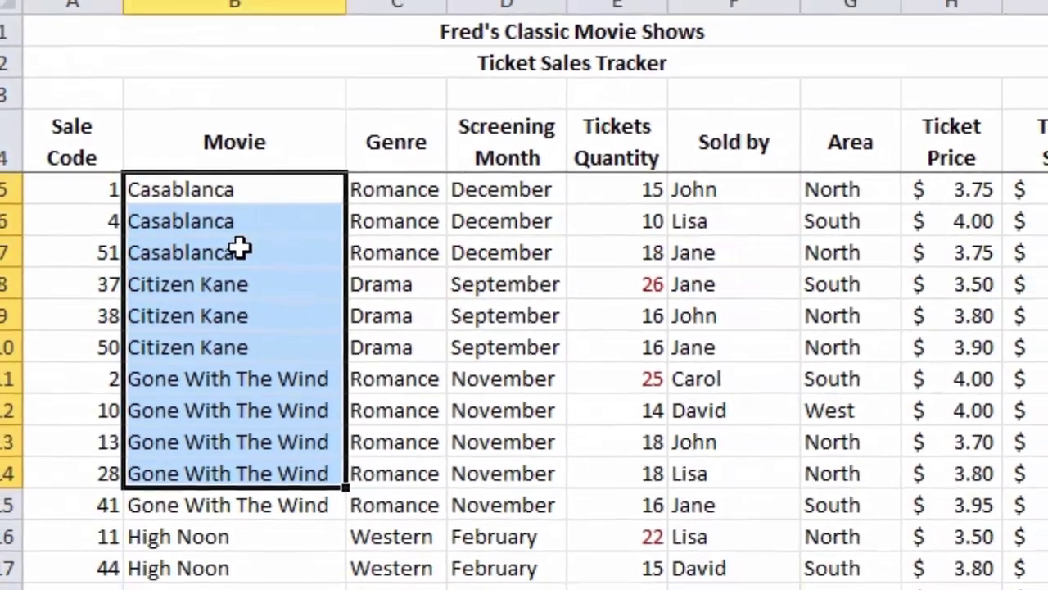
left_click(242, 249)
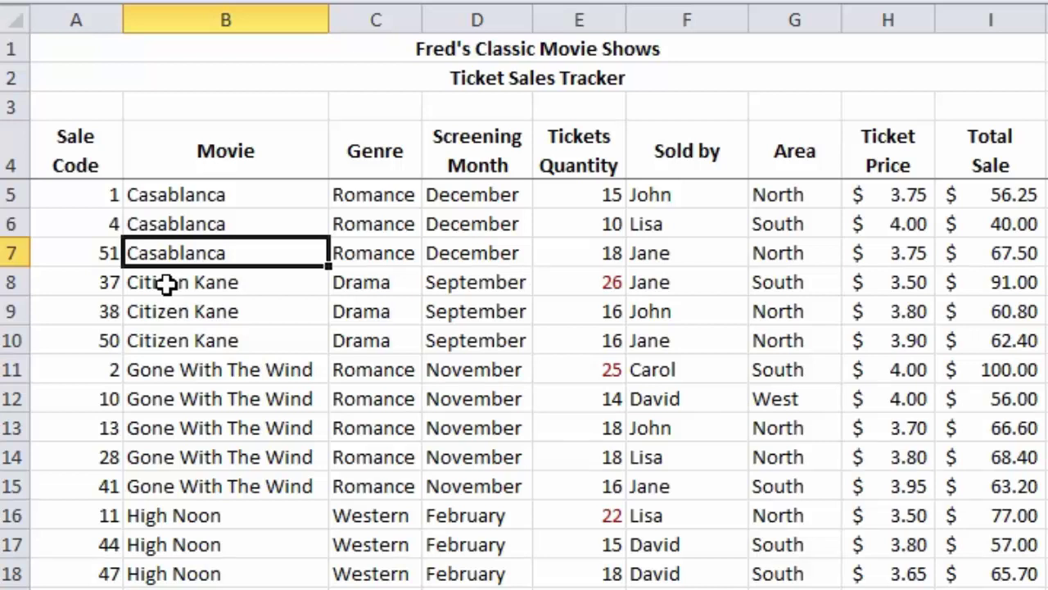
Restore the original record order by sorting on Sale Code from smallest to largest.
left_click(198, 398)
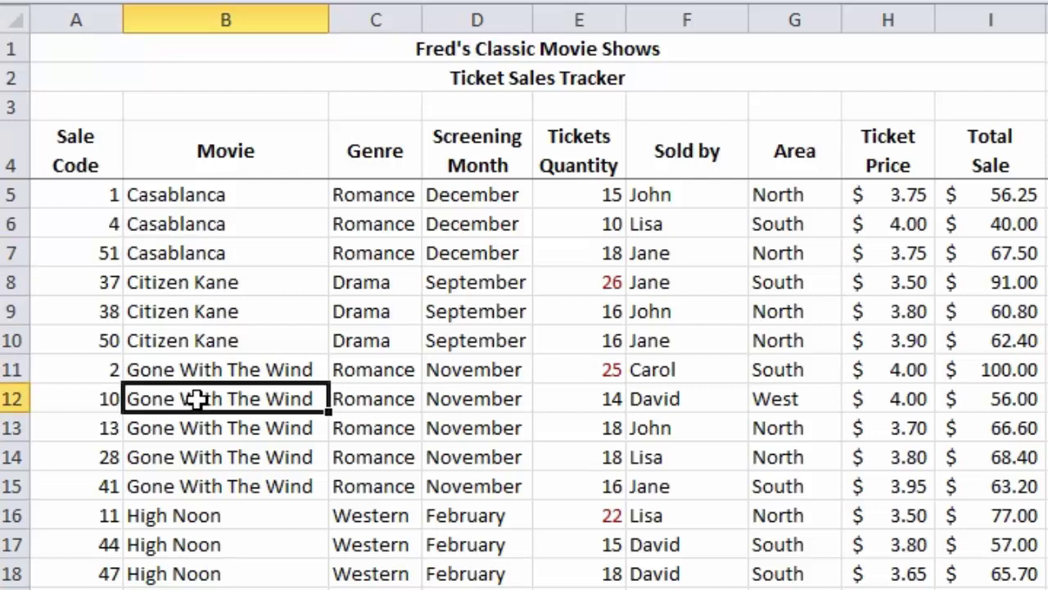
left_click(82, 219)
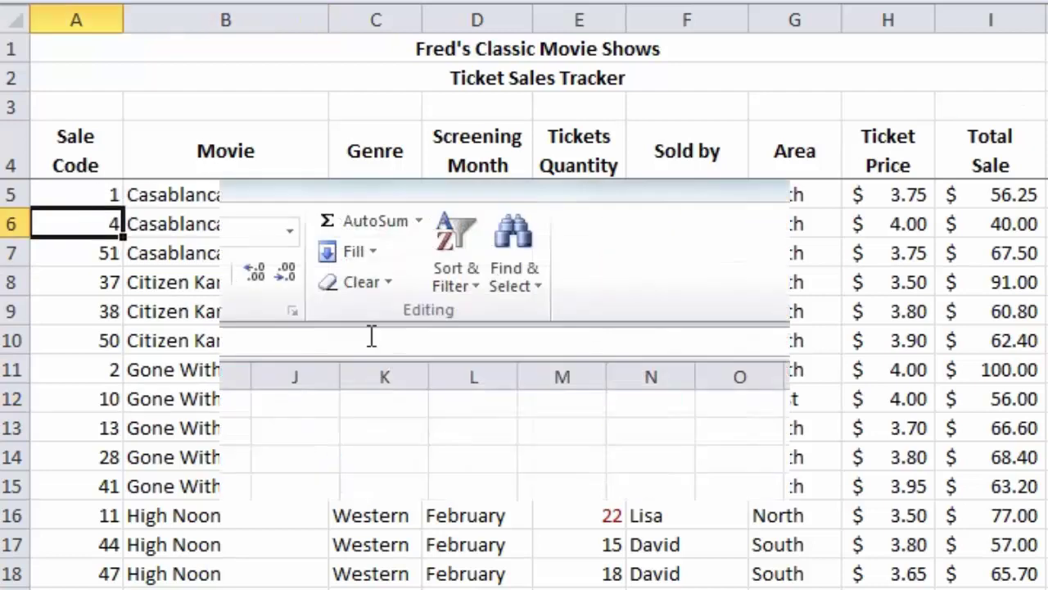
left_click(459, 274)
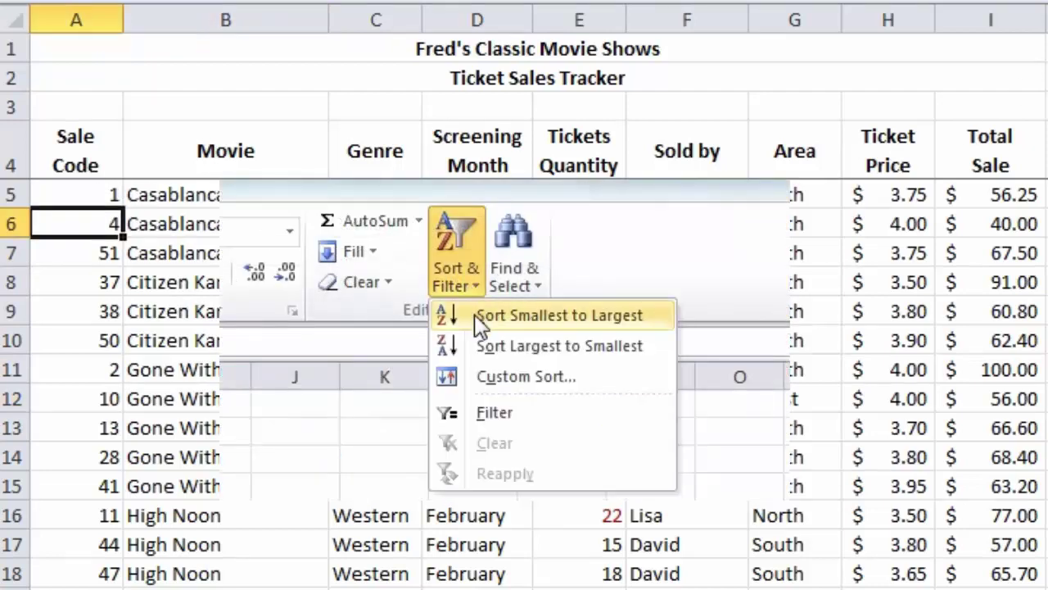
left_click(481, 321)
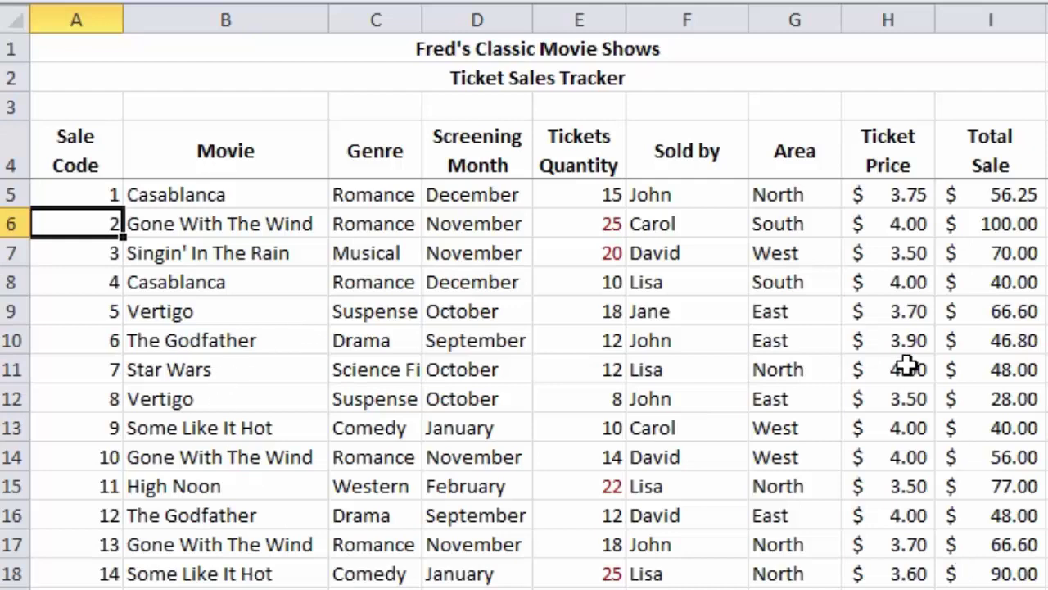
Sort the table by the Area column from A to Z.
left_click(813, 255)
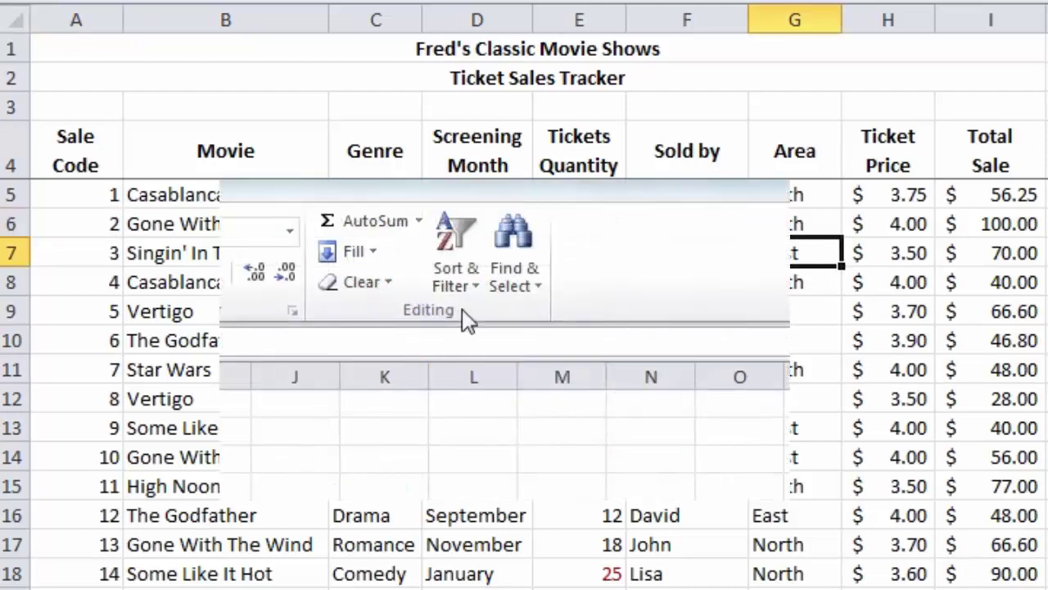
left_click(475, 287)
left_click(477, 315)
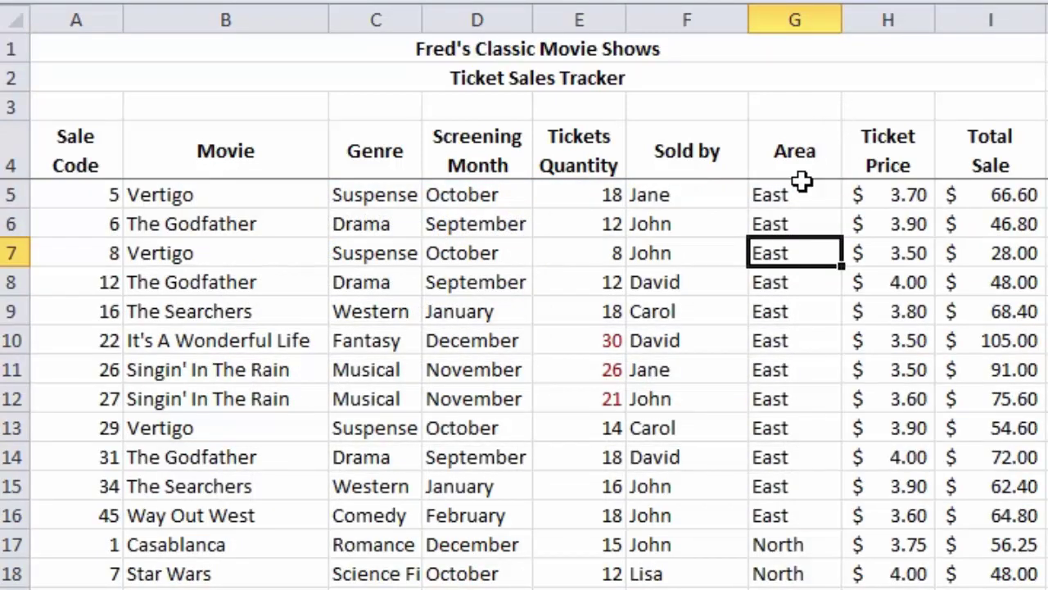
Examine the East records in G5:G16 and the order of the Vertigo entries in the Movie column.
left_click_drag(802, 181, 778, 519)
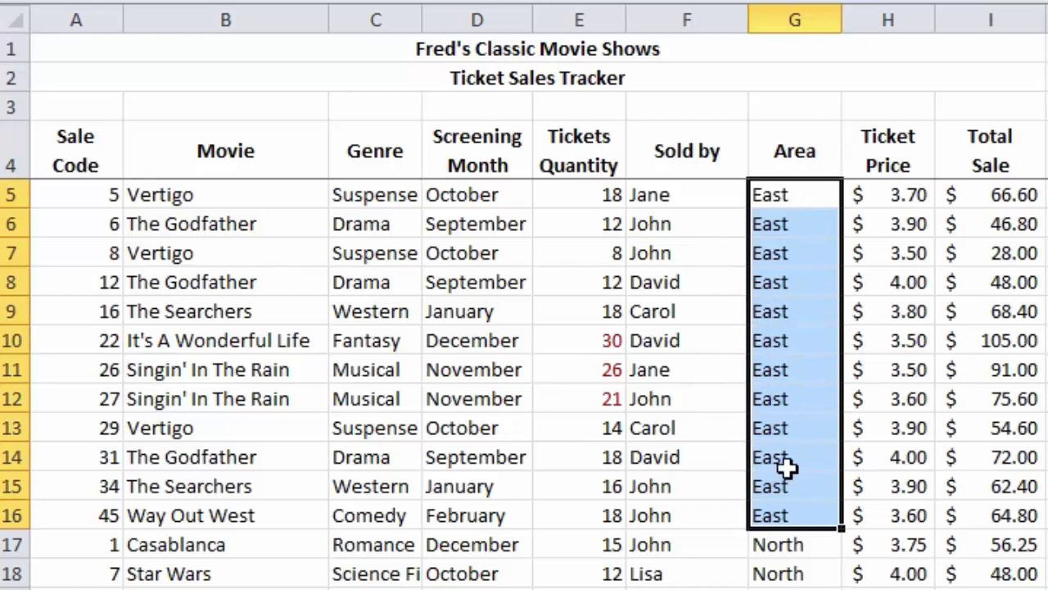
left_click(219, 194)
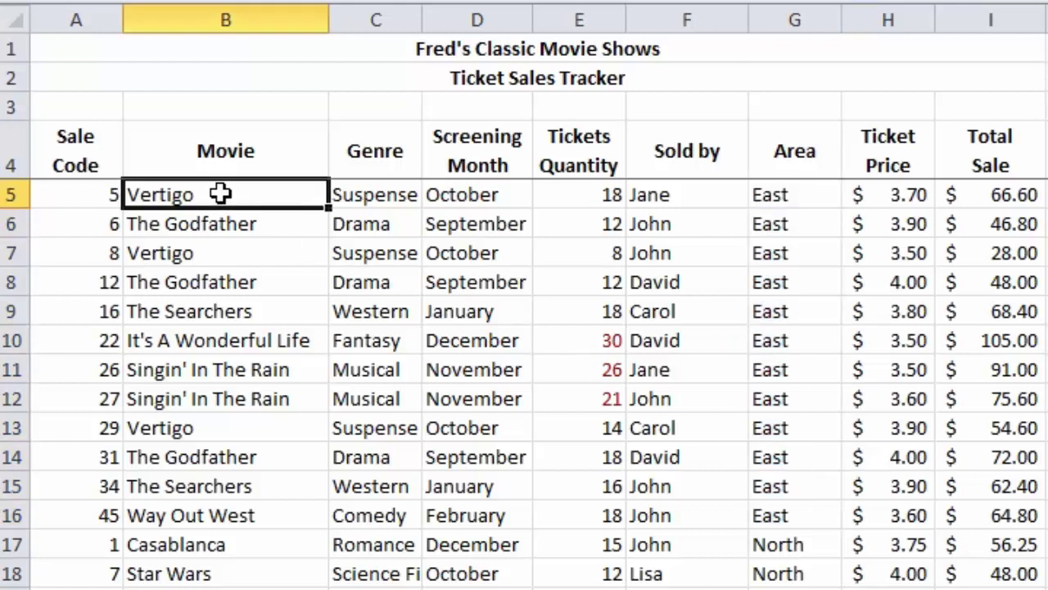
left_click(205, 256)
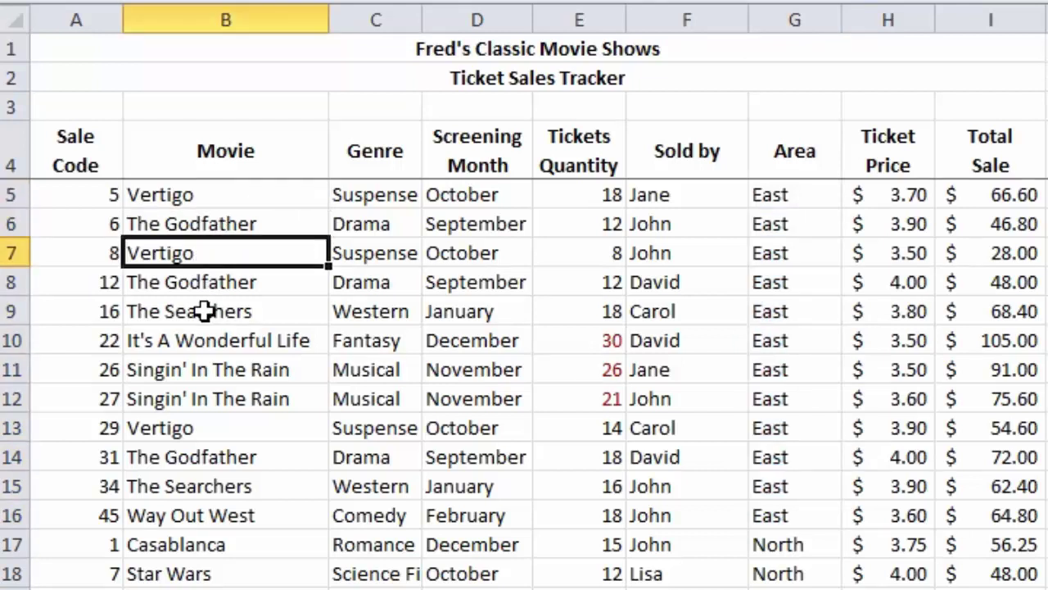
left_click(199, 193)
left_click(197, 251)
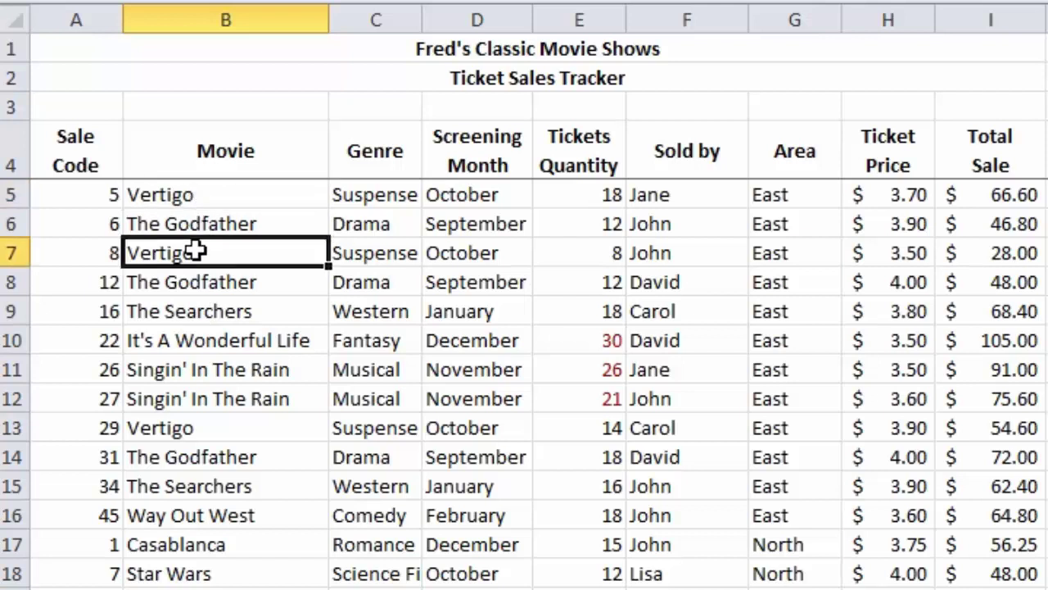
left_click(185, 427)
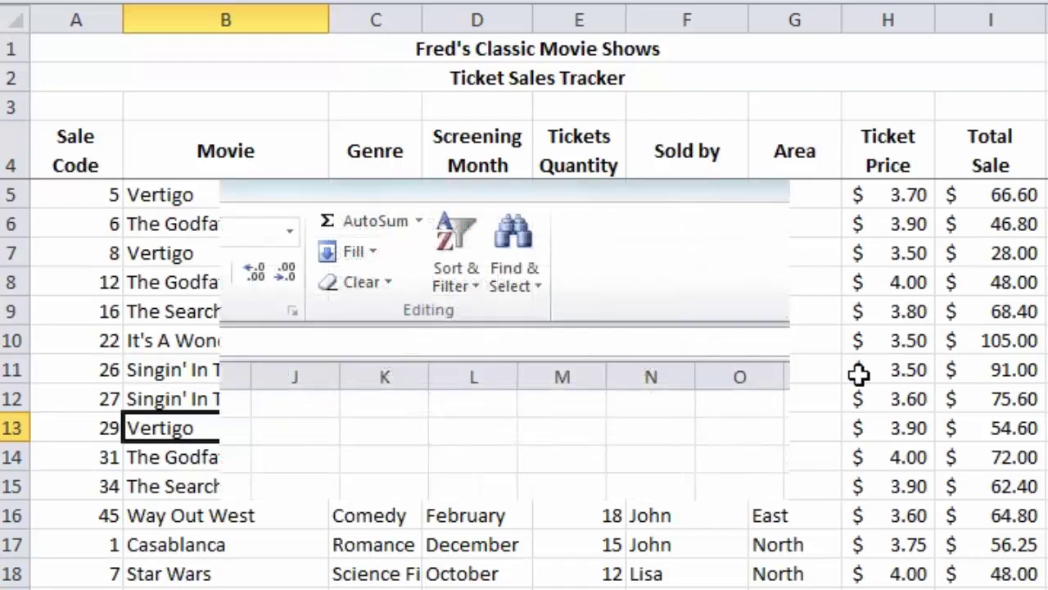
Start a custom sort and add a second sort level by Movie beneath the Area level.
left_click(473, 302)
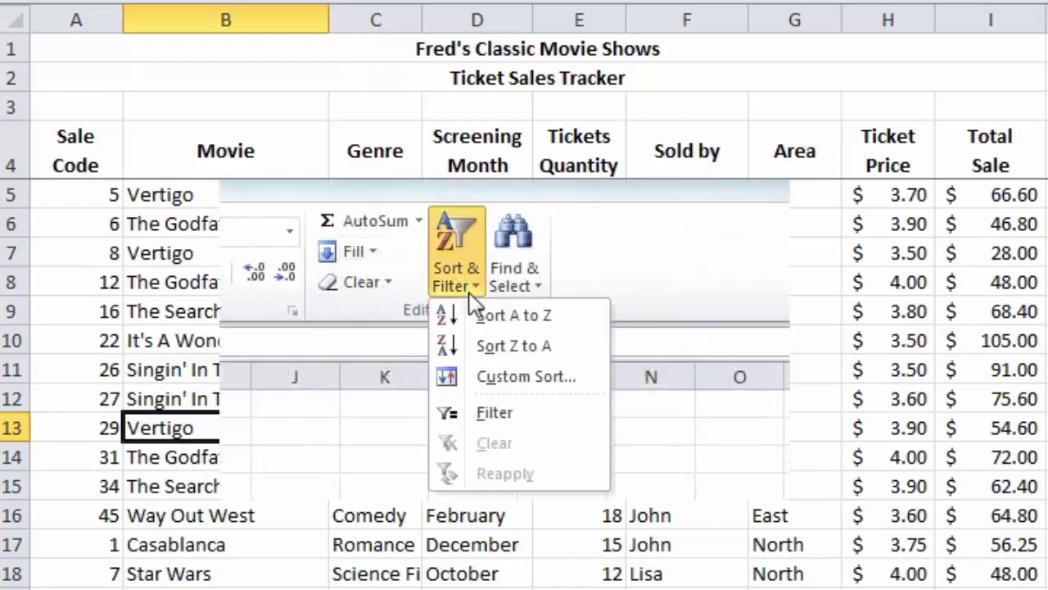
left_click(556, 377)
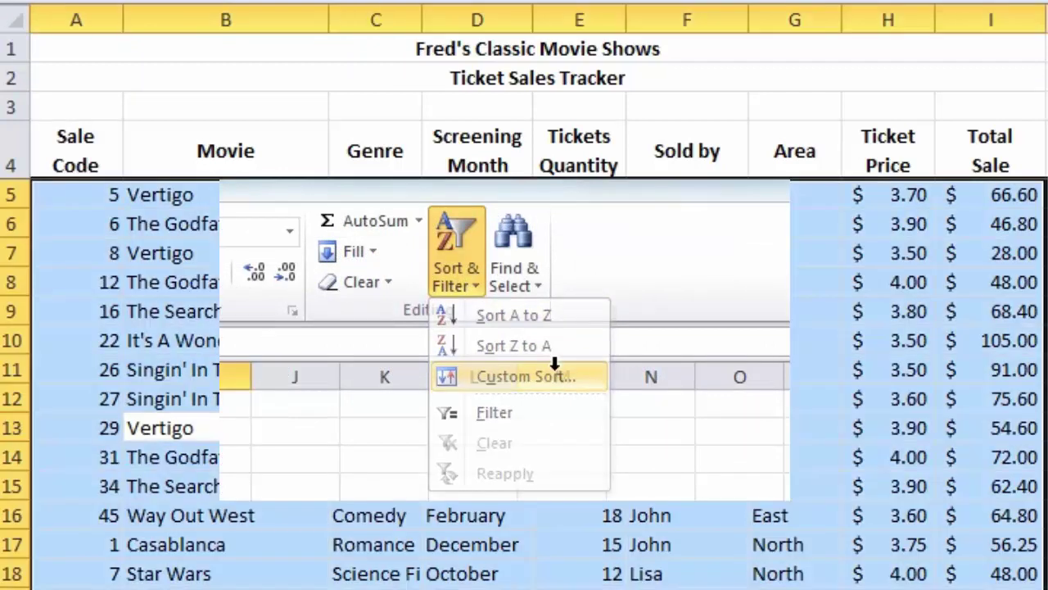
left_click_drag(780, 138, 830, 315)
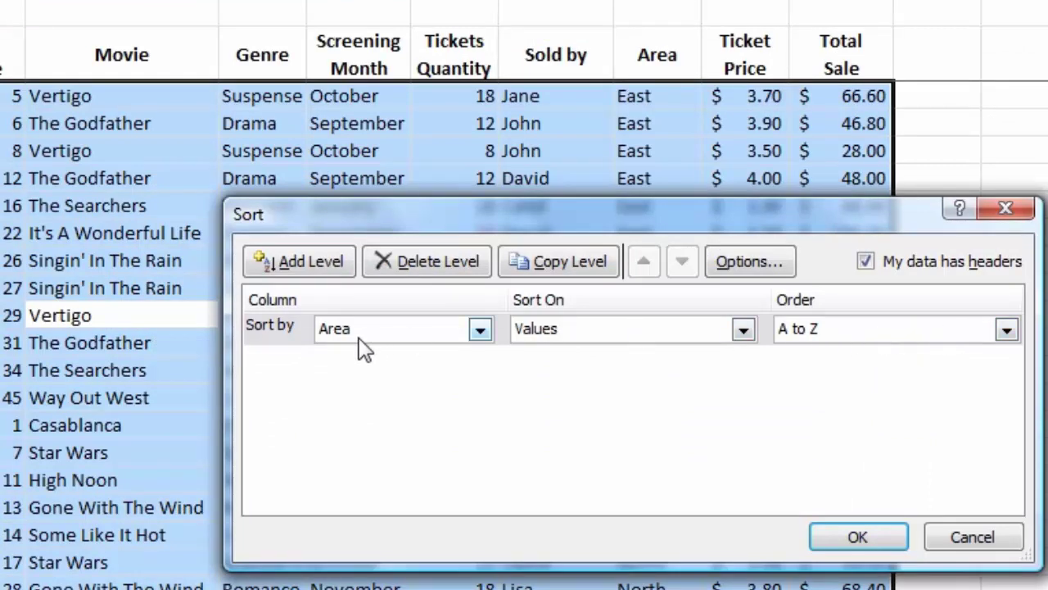
left_click(332, 261)
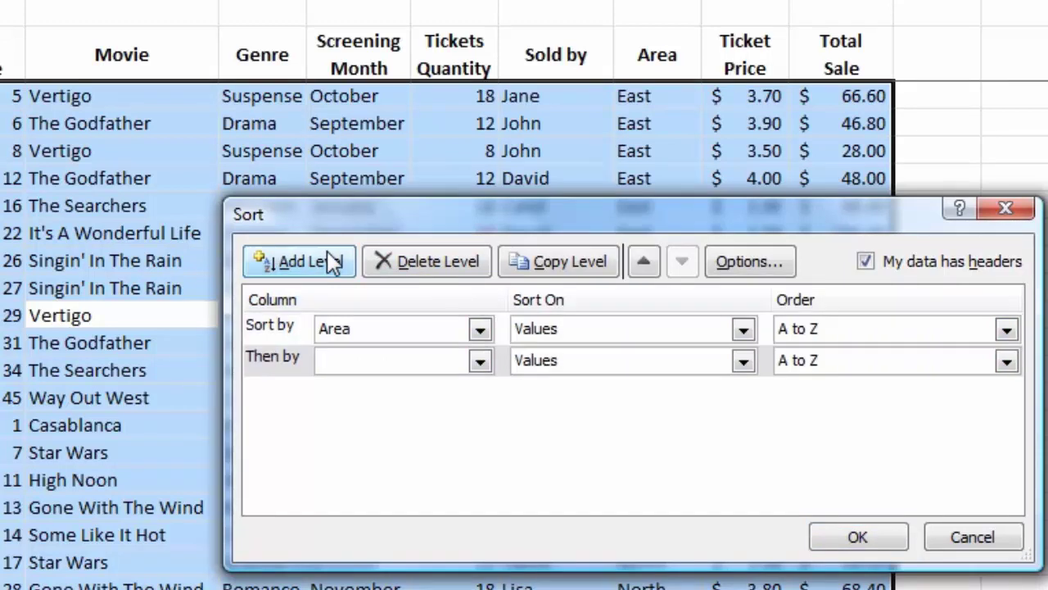
left_click(480, 363)
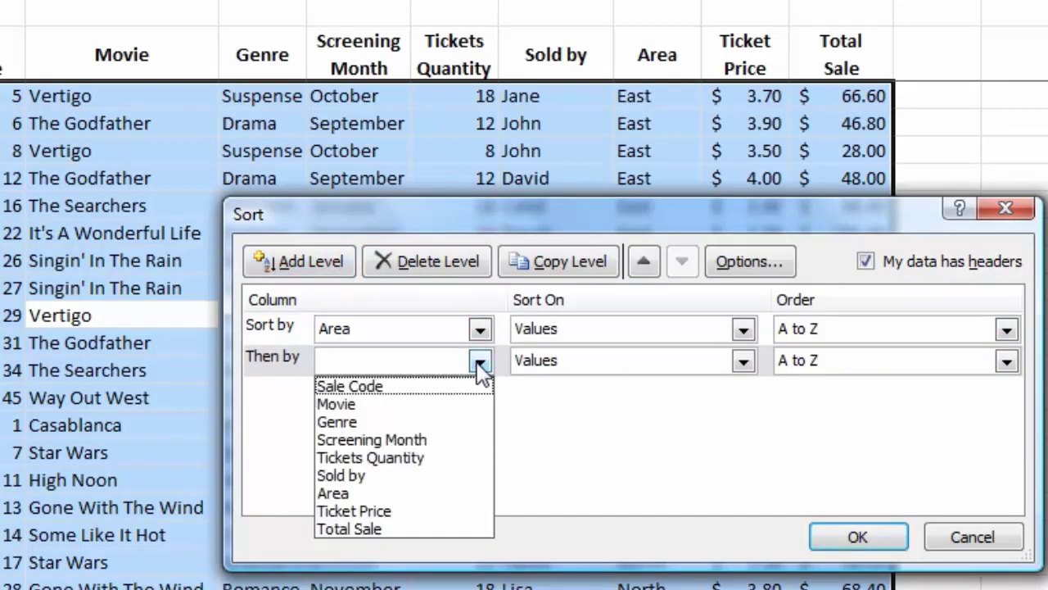
left_click(395, 404)
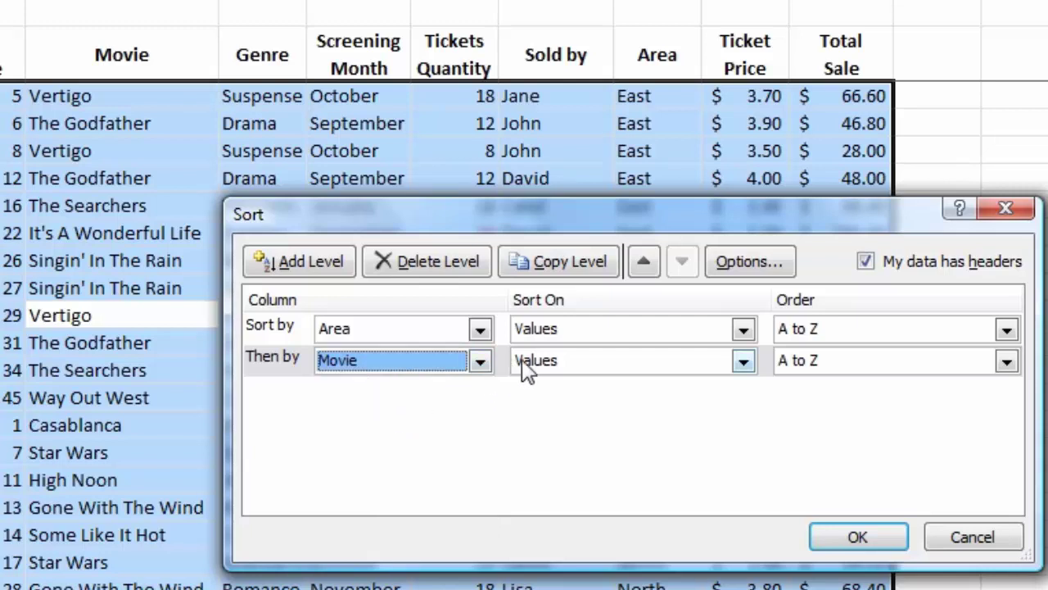
Use Values and A to Z order for the Movie level, and apply the two-level sort.
left_click(743, 361)
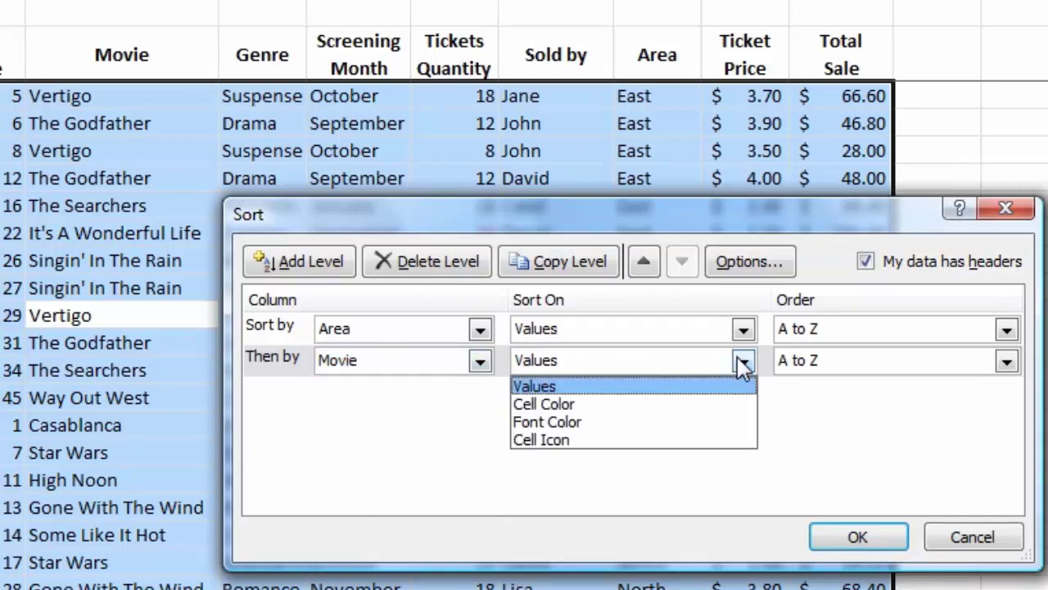
left_click(748, 372)
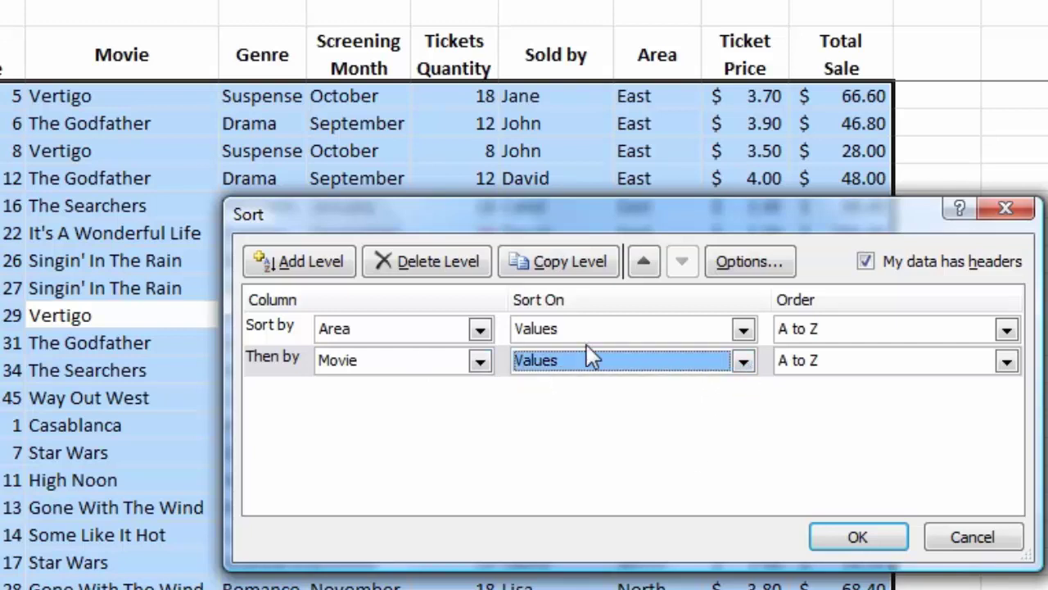
left_click(1006, 361)
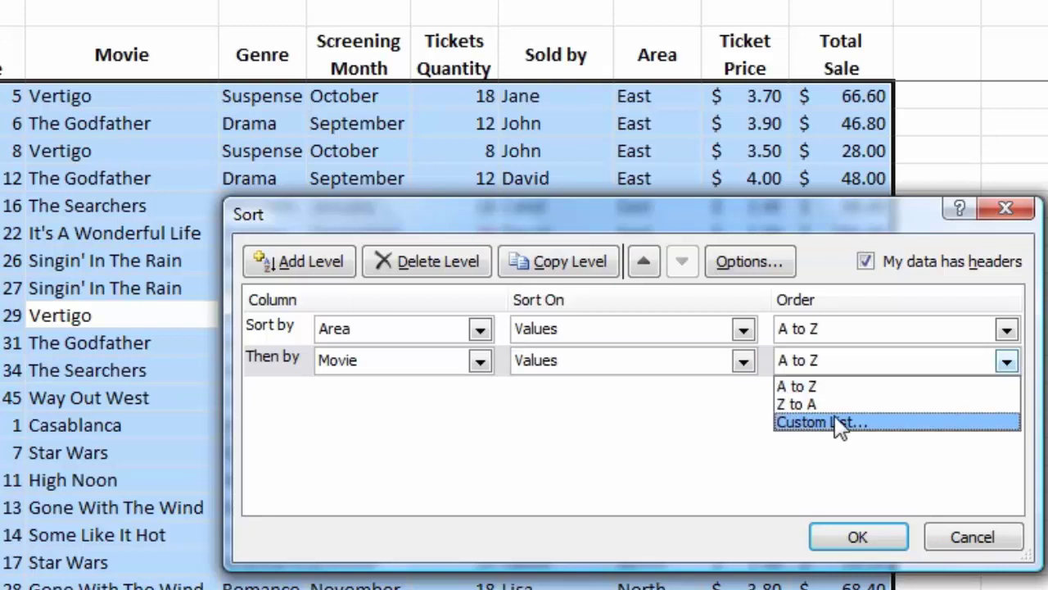
left_click(849, 537)
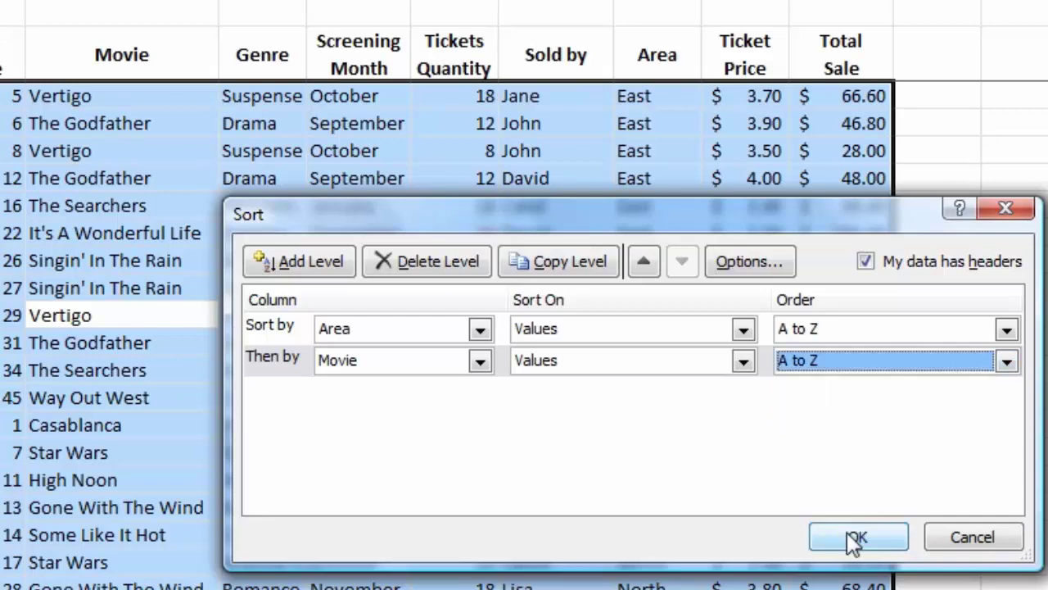
left_click(854, 539)
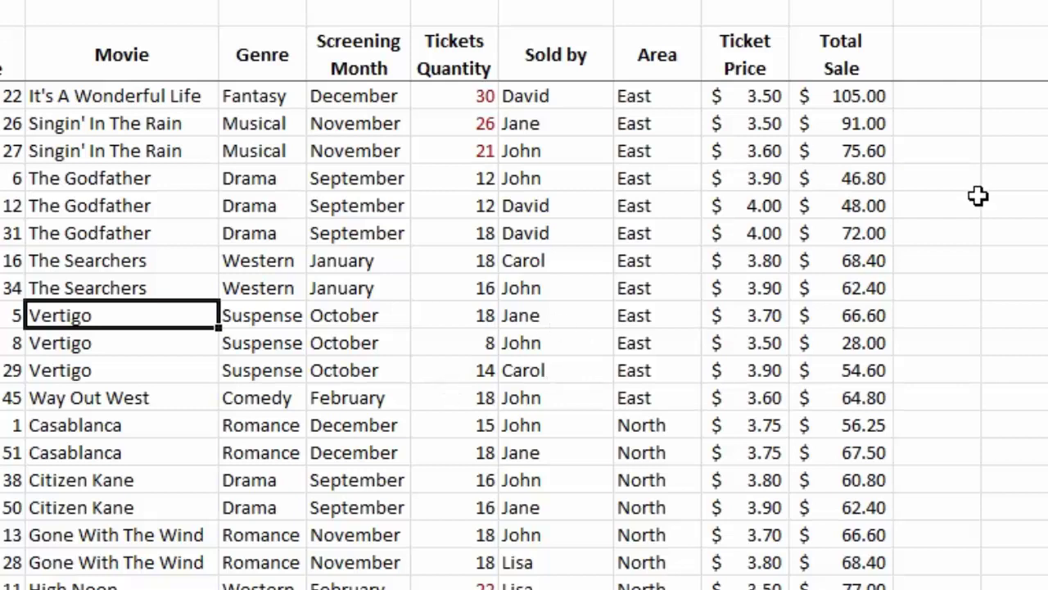
Reopen the custom sort, add another sort level, and move it below the Movie level.
left_click(478, 288)
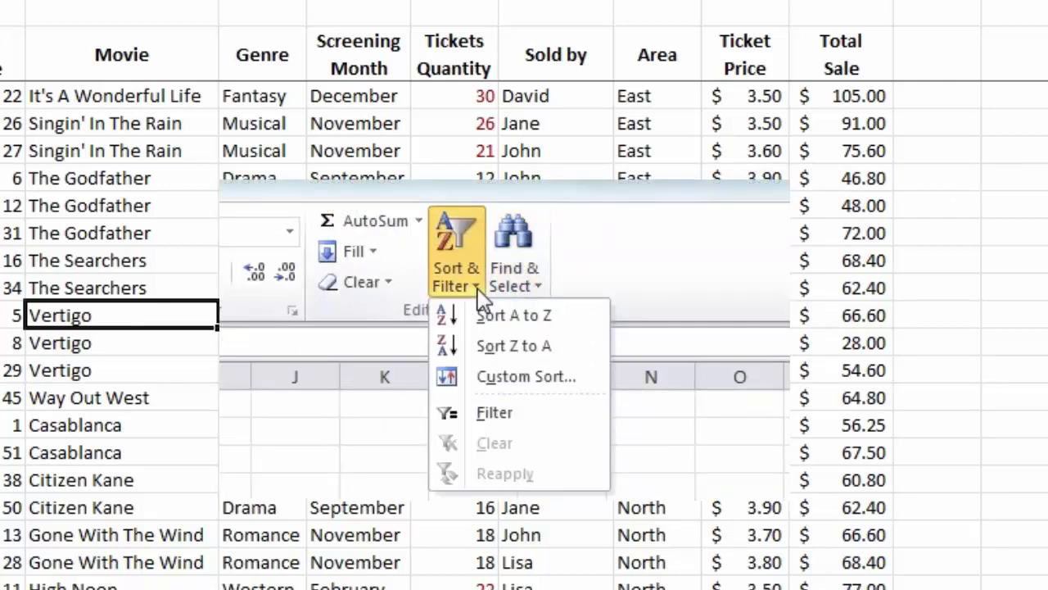
left_click(508, 376)
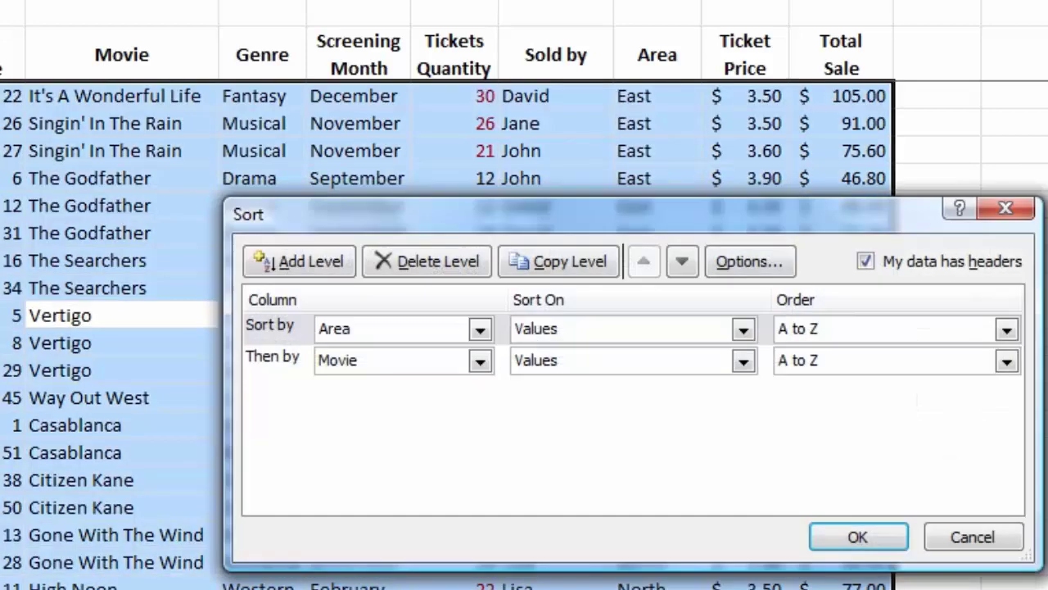
left_click(304, 261)
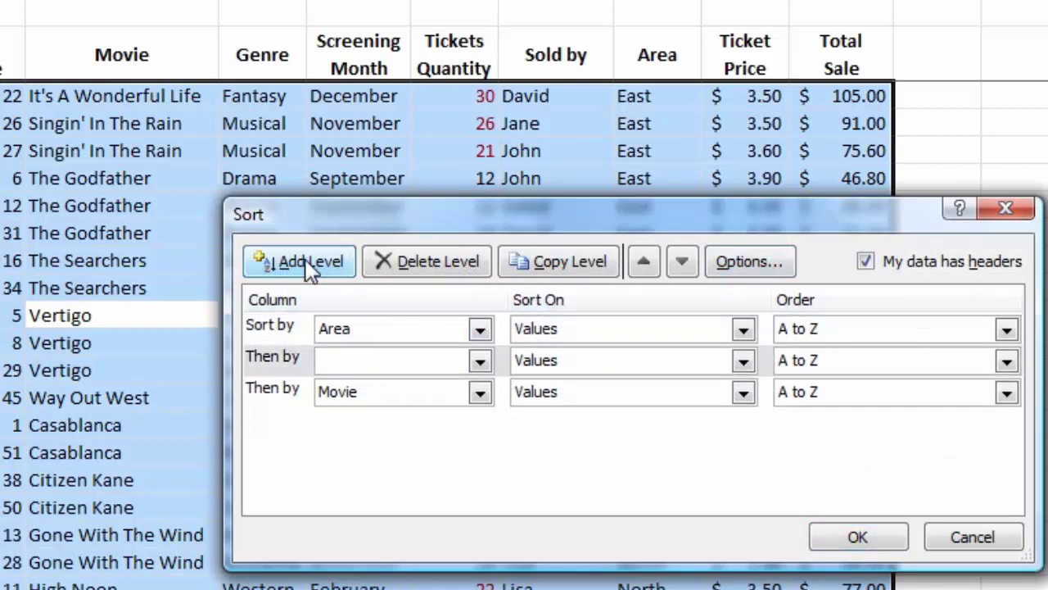
left_click(261, 361)
left_click(683, 262)
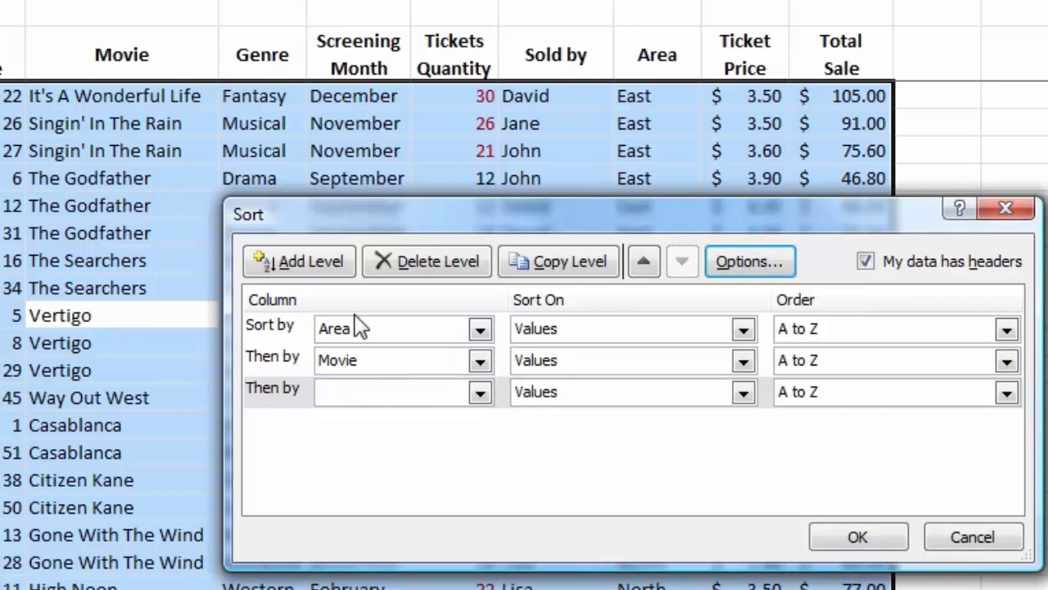
Set the third sort level to Tickets Quantity from Largest to Smallest and apply the sort.
left_click(481, 392)
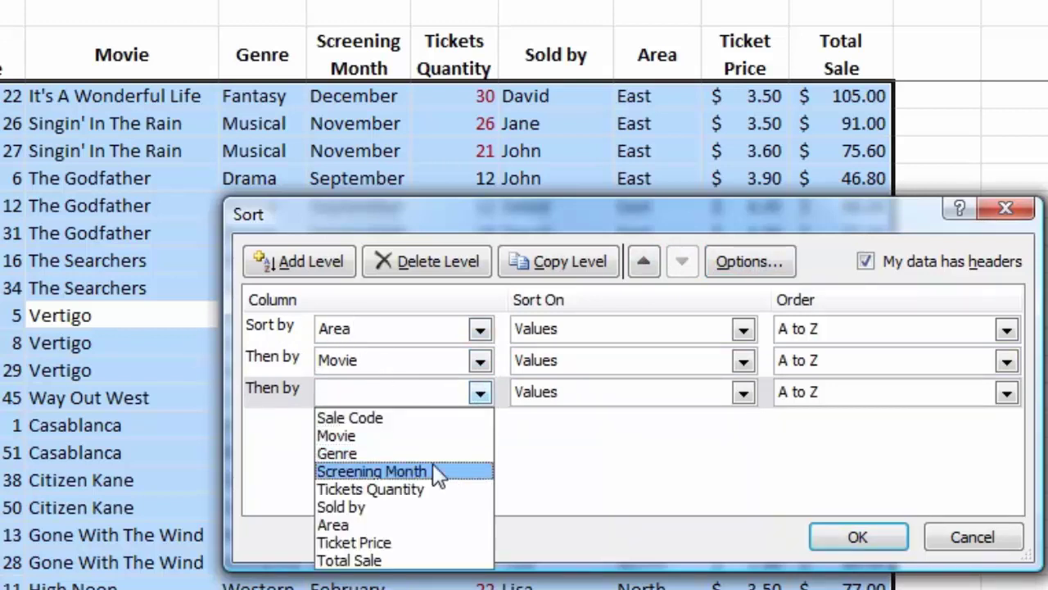
left_click(421, 490)
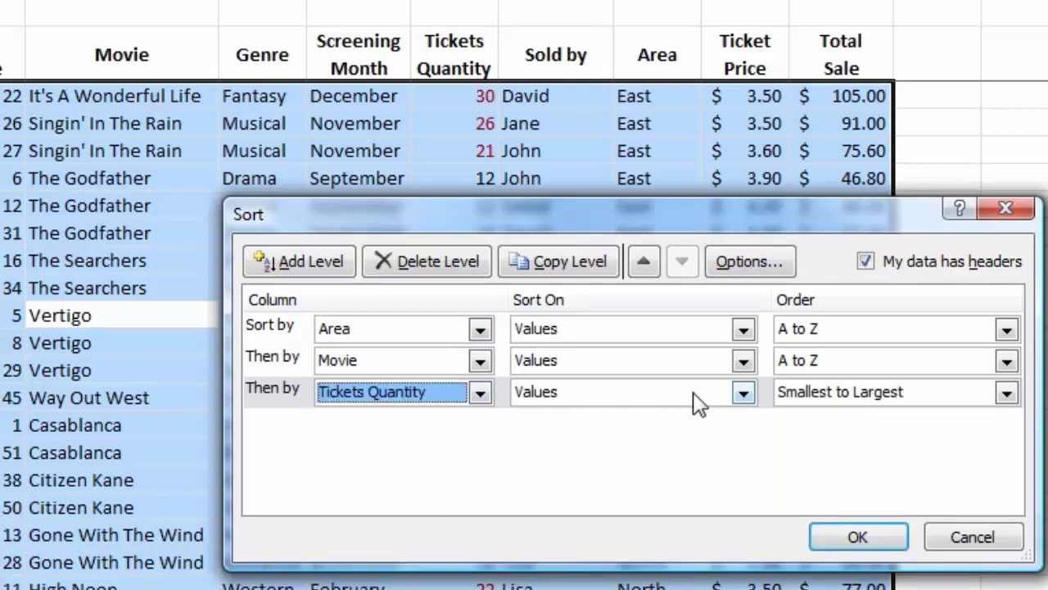
left_click(1006, 393)
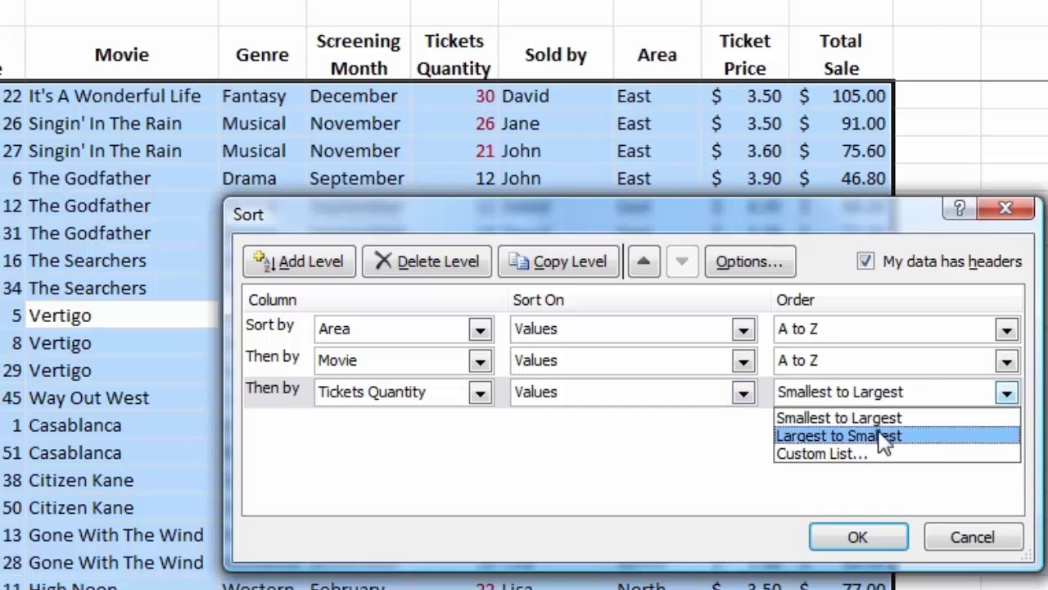
left_click(827, 437)
left_click(856, 545)
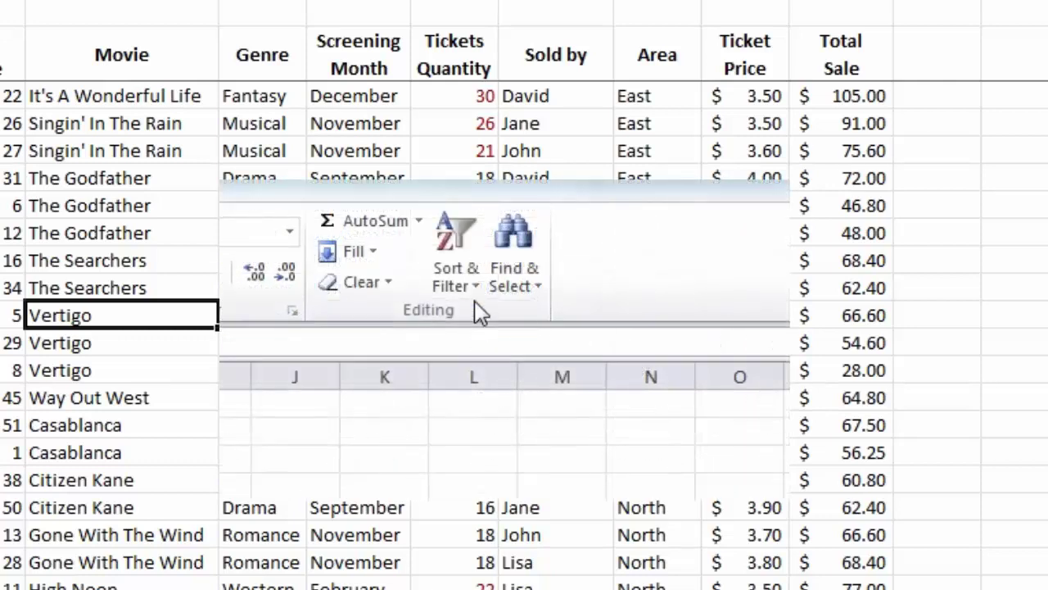
Reopen the custom sort and delete the Area, Movie and Tickets Quantity levels.
left_click(470, 282)
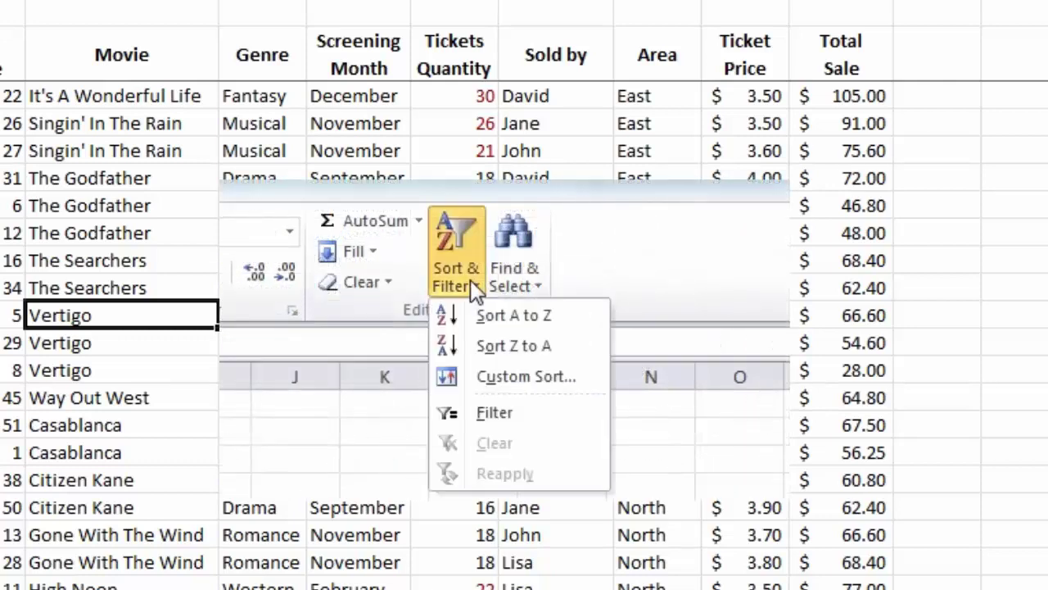
left_click(497, 378)
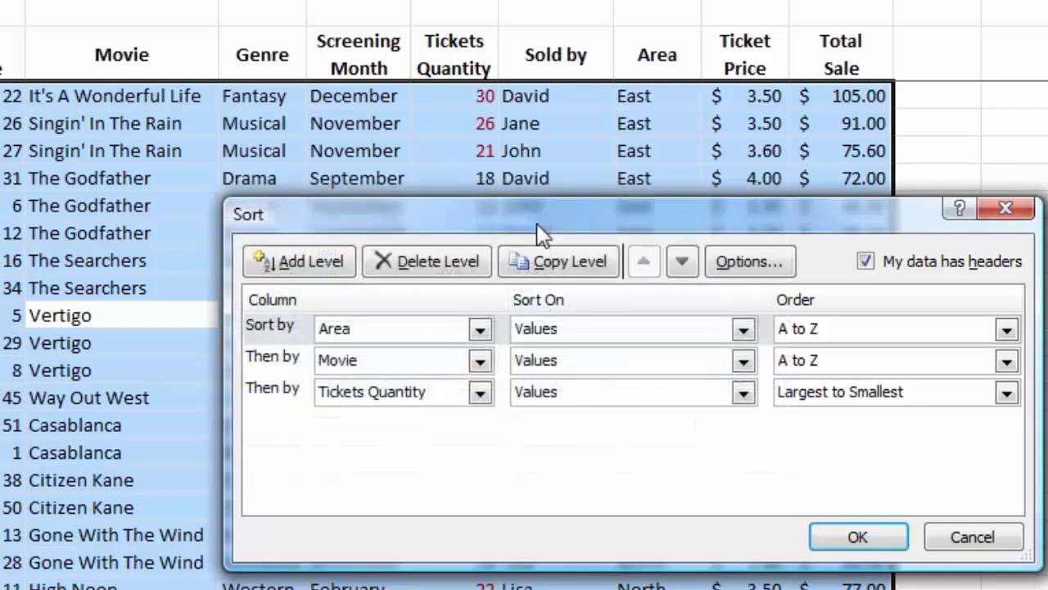
left_click(427, 269)
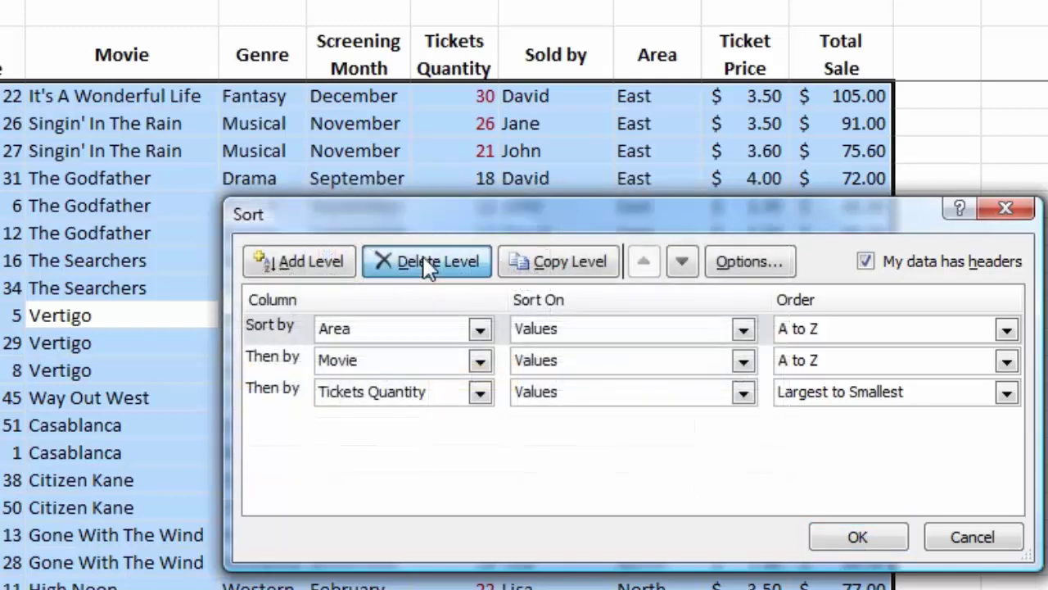
left_click(428, 268)
left_click(427, 269)
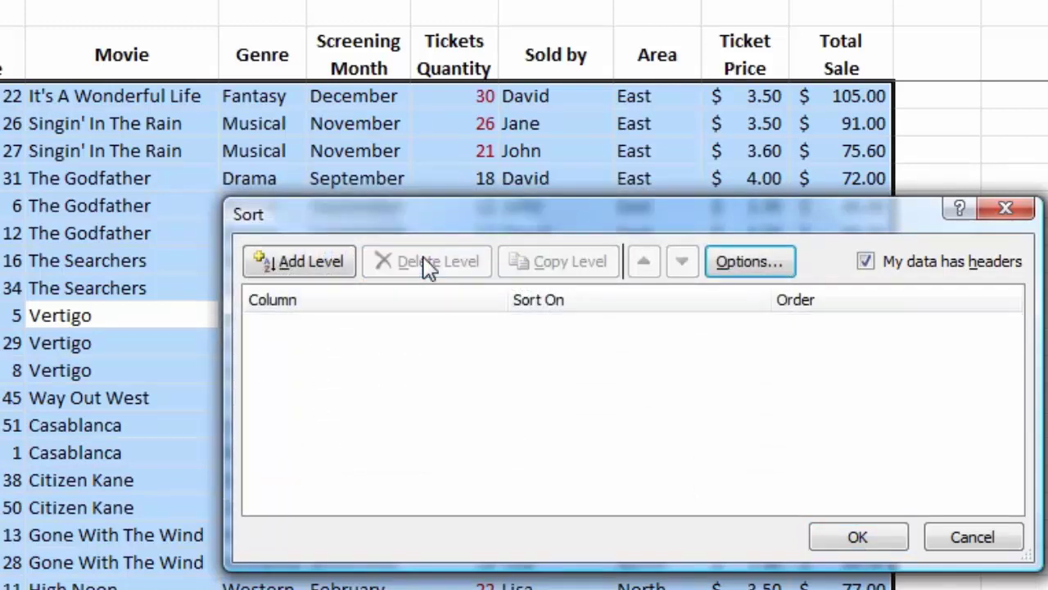
Add a sort level for Screening Month on Values in A to Z order and apply the sort.
left_click(324, 267)
left_click(480, 330)
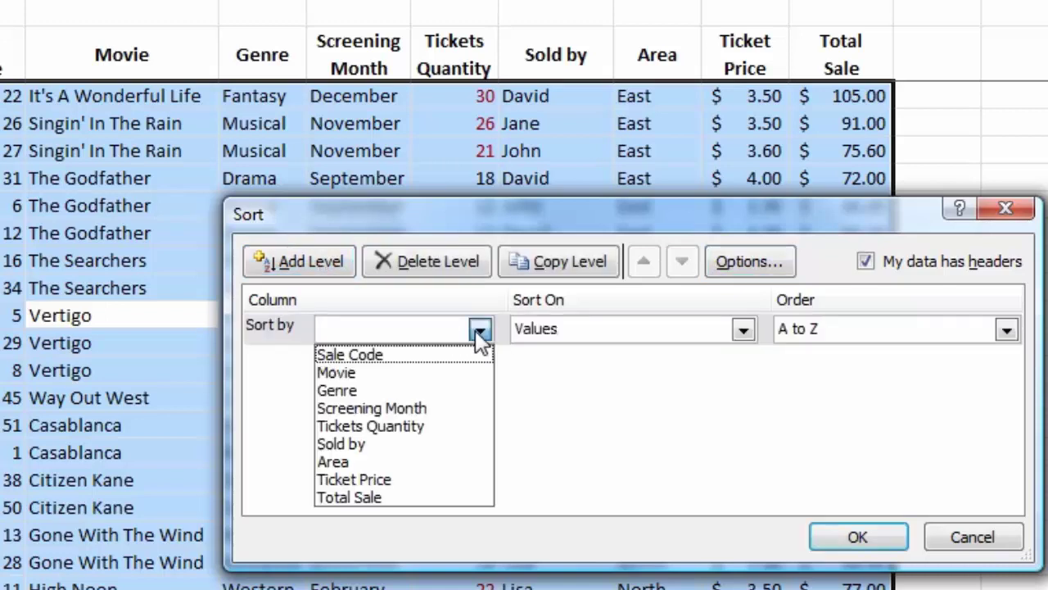
left_click(424, 407)
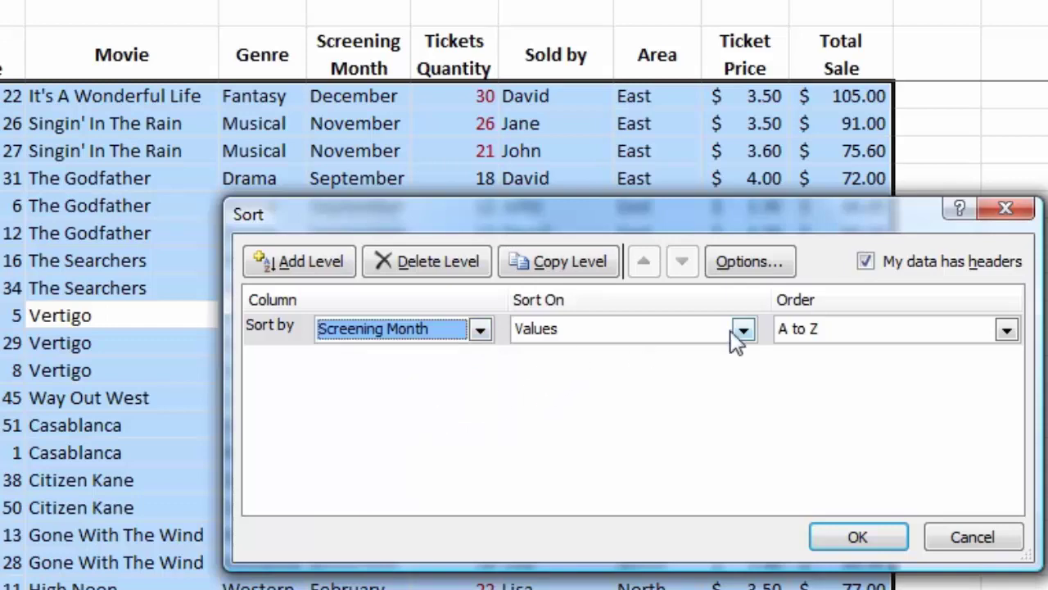
left_click(857, 534)
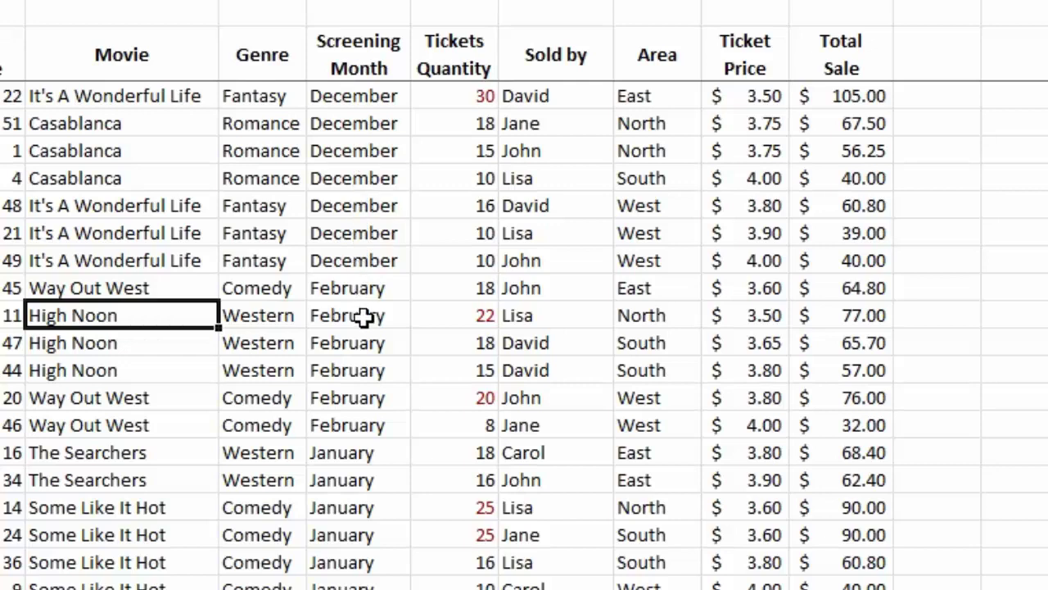
Reopen the custom sort, set the Screening Month order to the January, February, March, April custom list, and apply the sort.
scroll(365, 319, "down", 1)
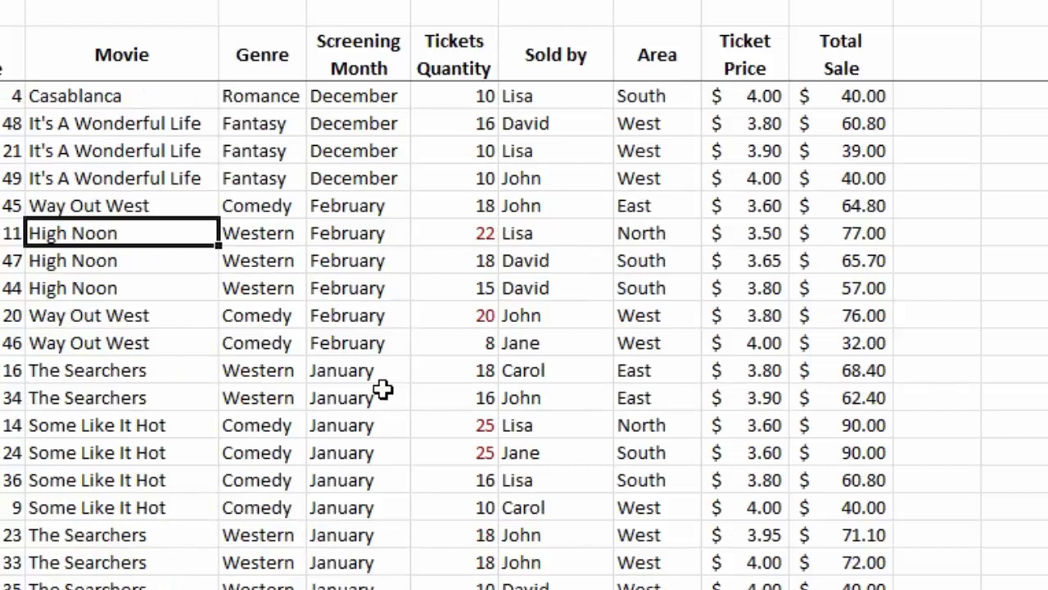
scroll(383, 403, "up", 1)
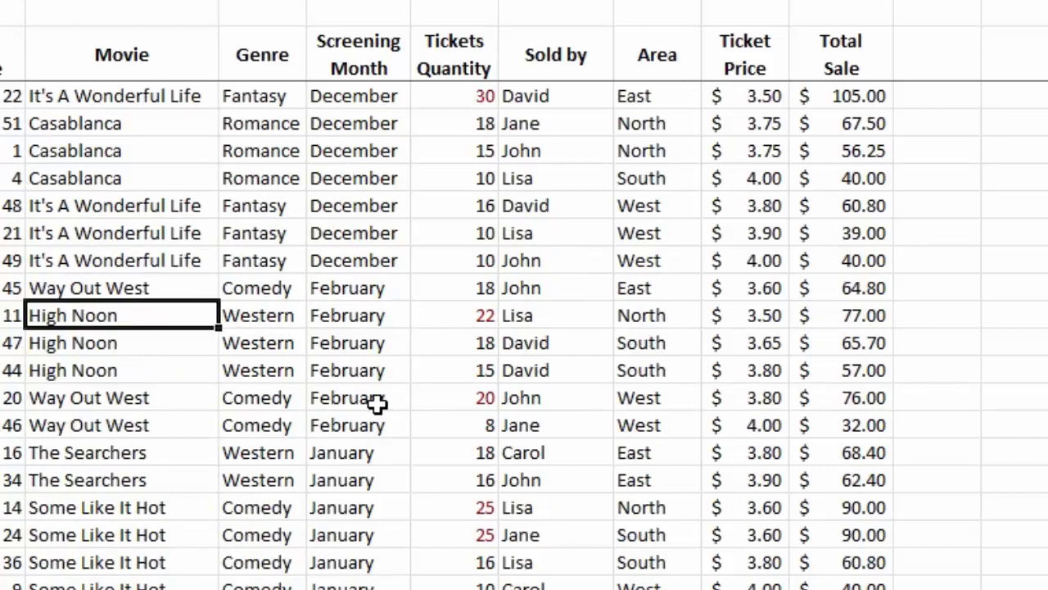
scroll(355, 371, "down", 5)
scroll(354, 372, "up", 5)
left_click(455, 285)
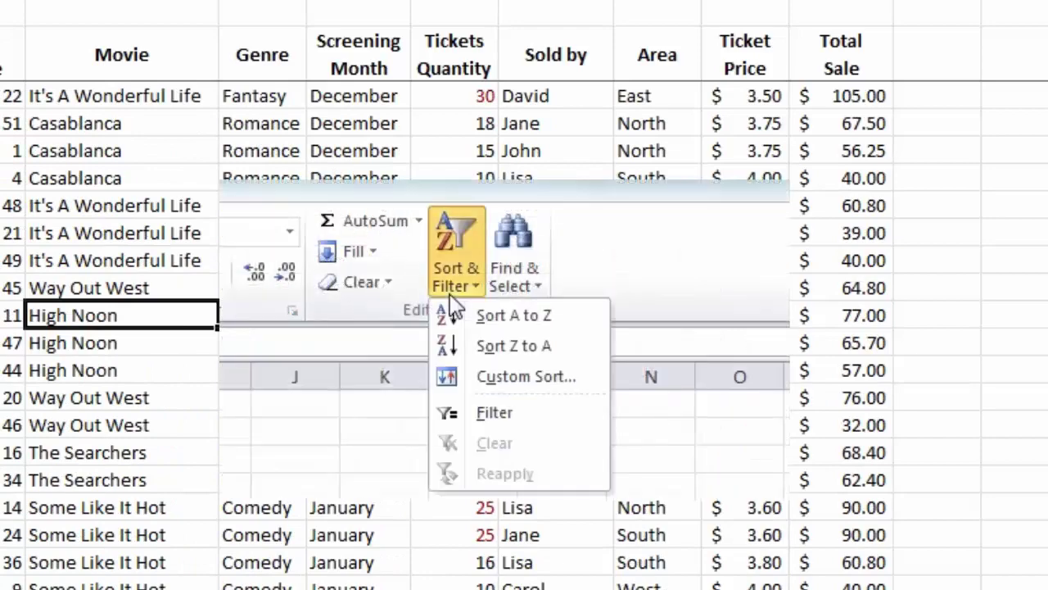
left_click(491, 378)
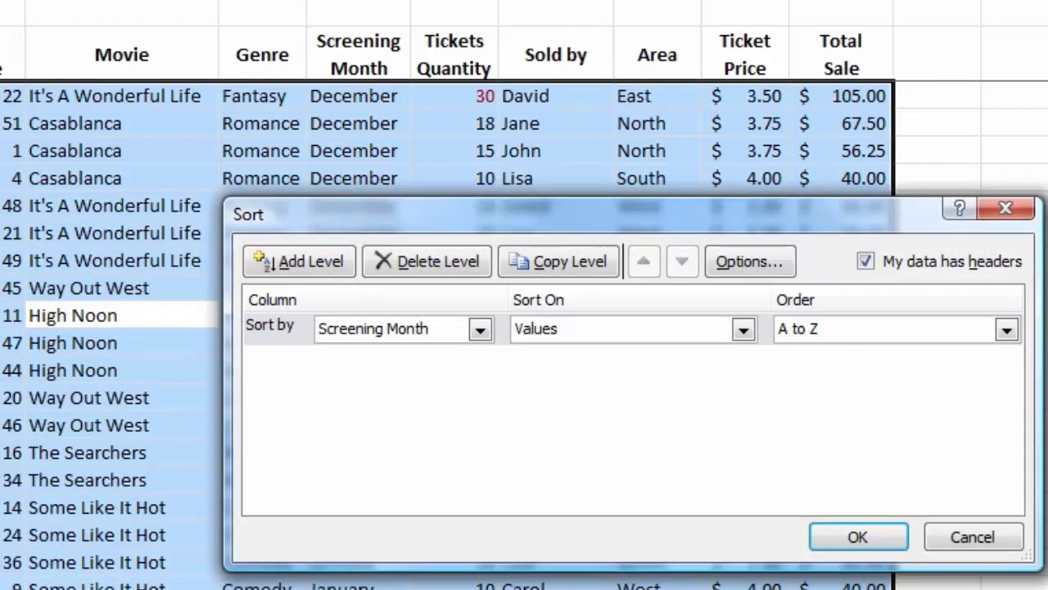
left_click(1011, 329)
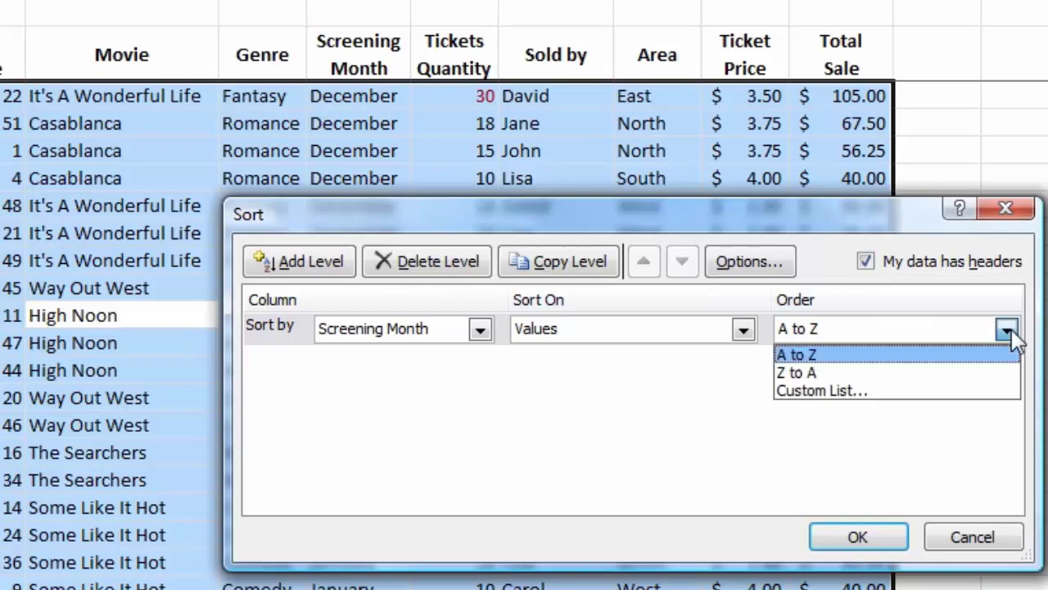
left_click(860, 390)
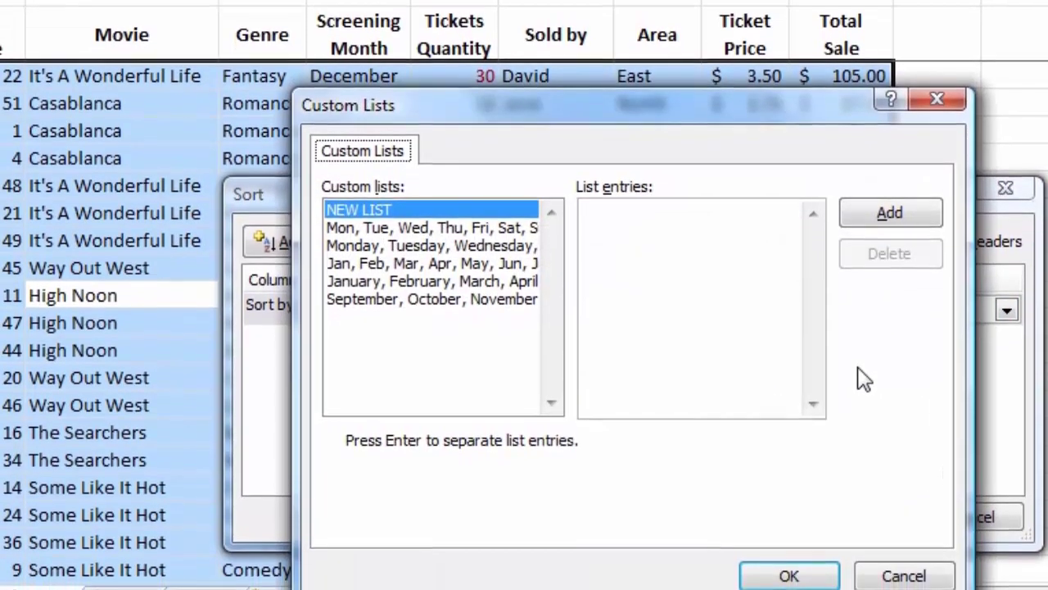
left_click(391, 279)
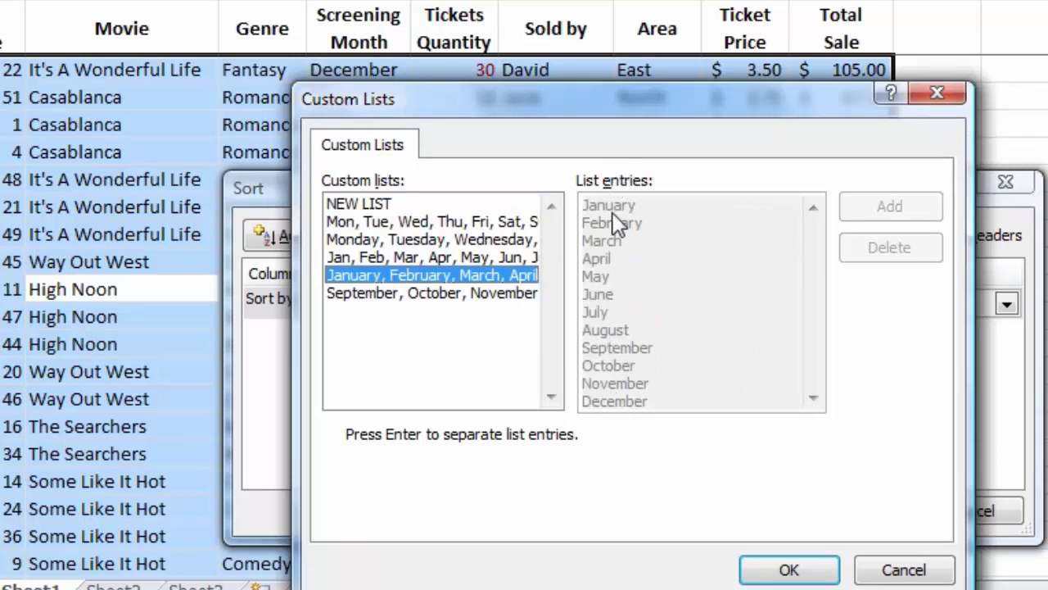
left_click(791, 569)
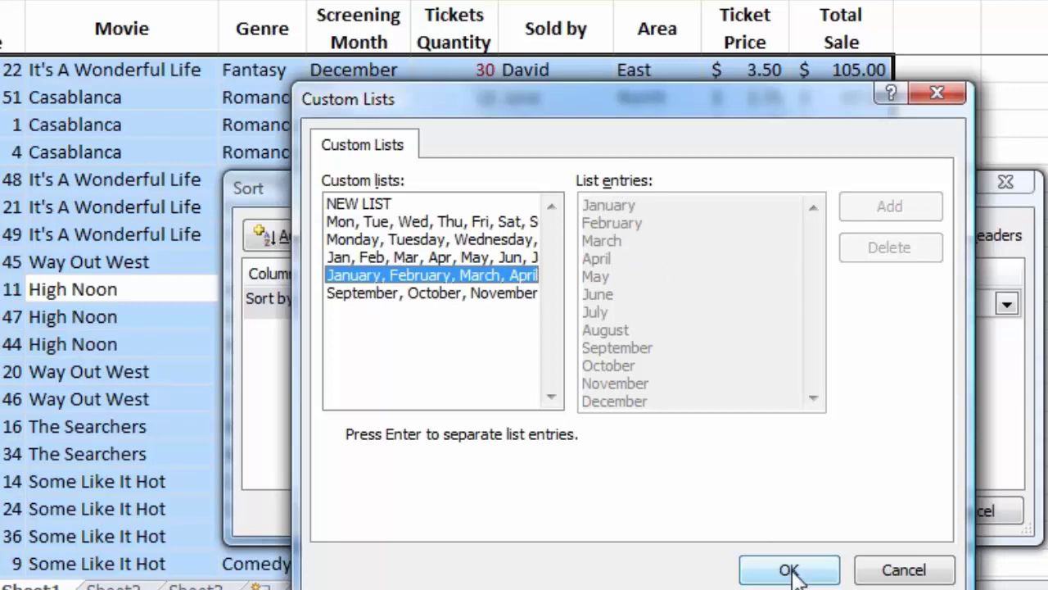
left_click(872, 509)
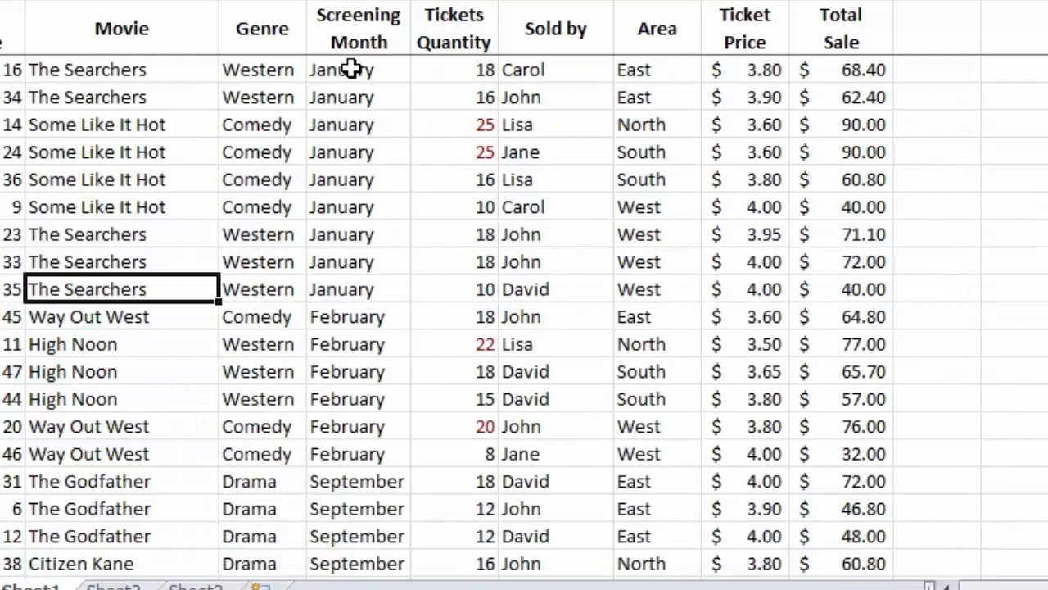
Reopen the custom sort, order Screening Month by the custom list running from September to March, and apply the sort.
scroll(350, 69, "down", 6)
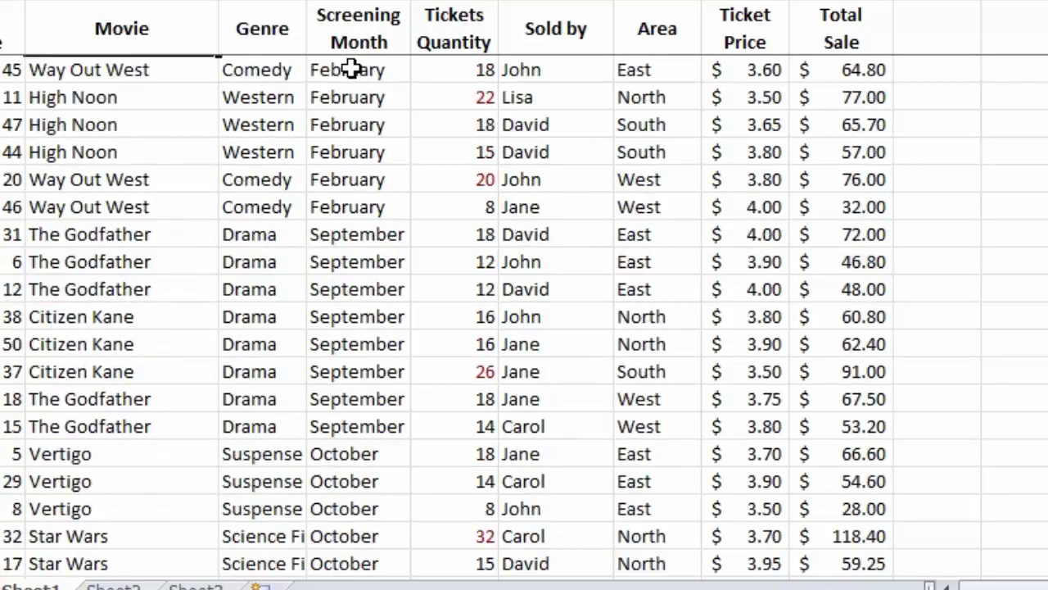
scroll(371, 319, "down", 2)
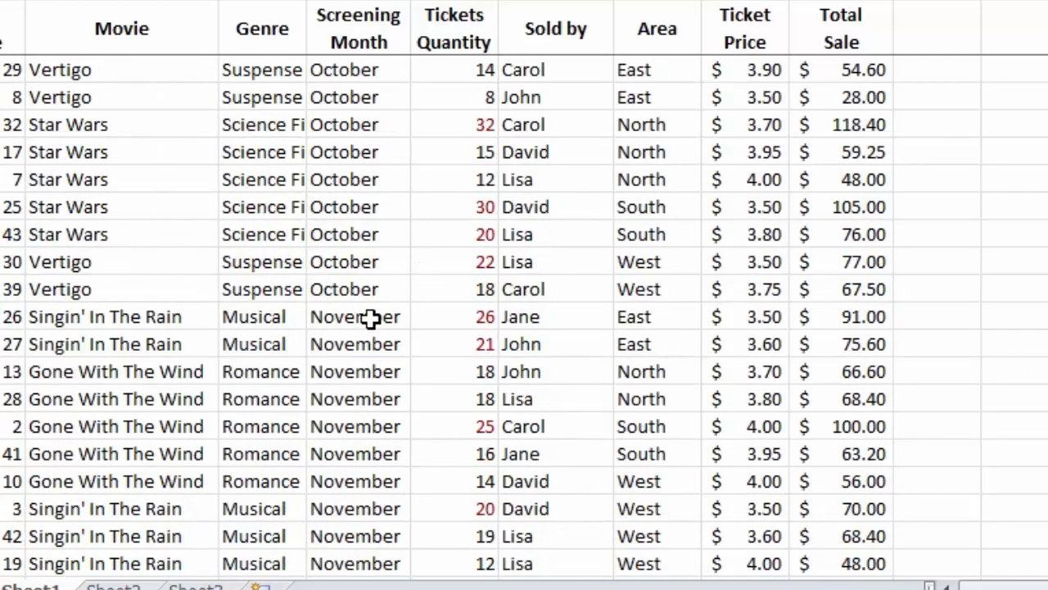
scroll(371, 319, "down", 4)
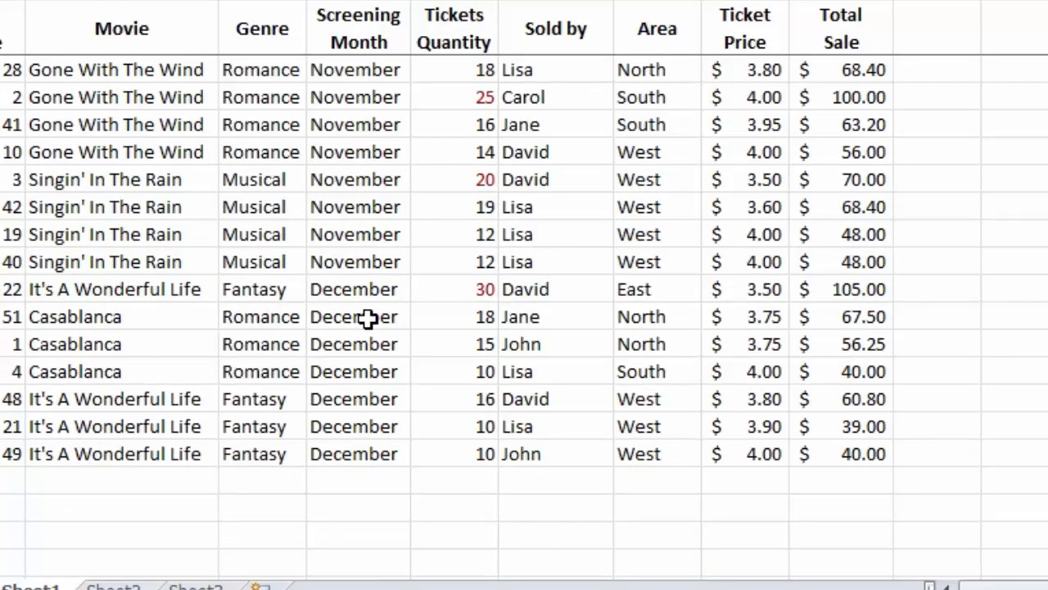
scroll(367, 318, "up", 10)
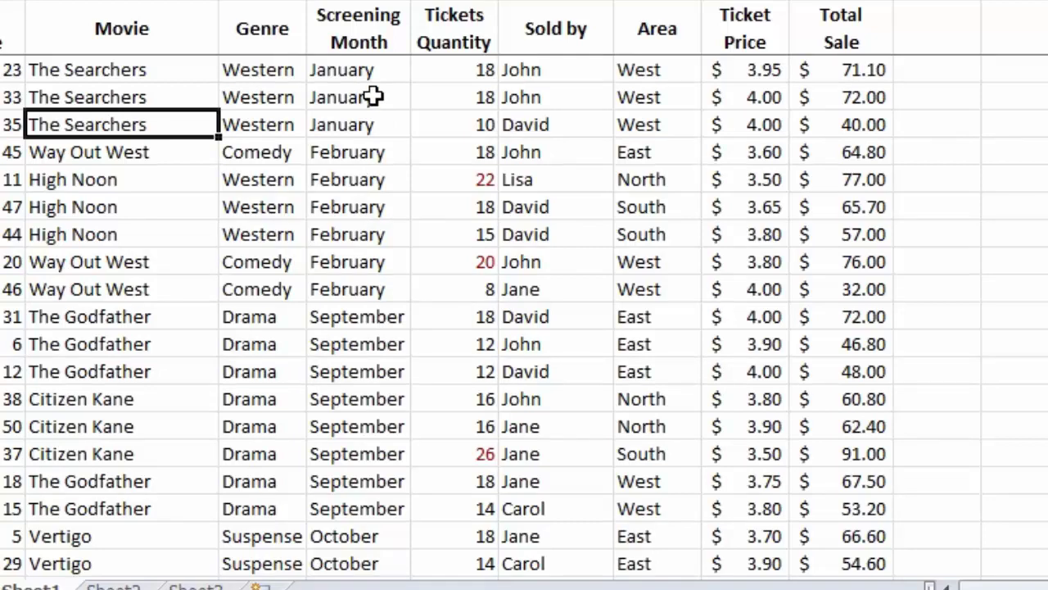
left_click(473, 287)
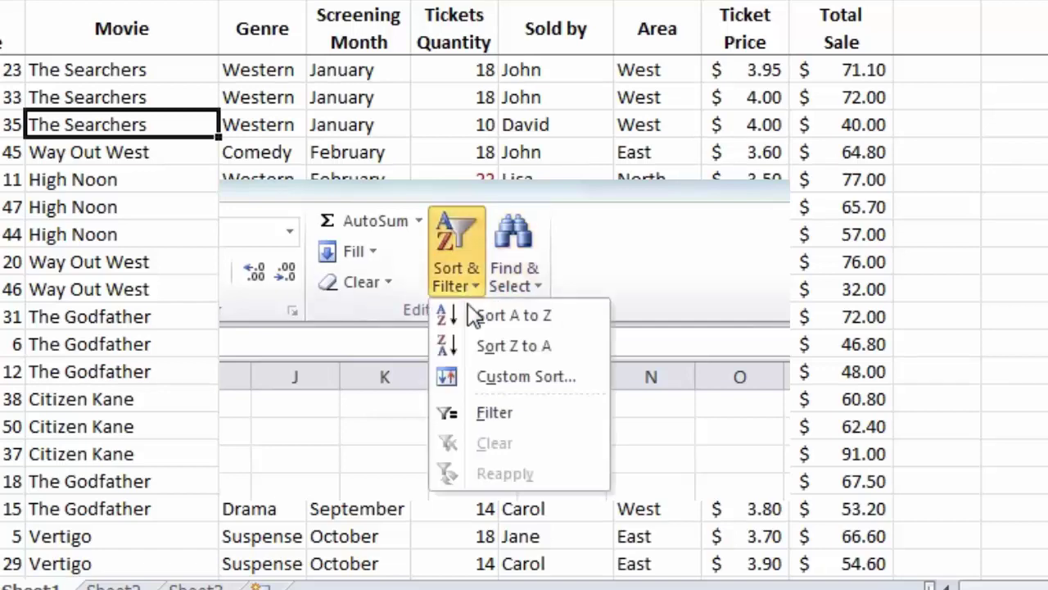
left_click(485, 378)
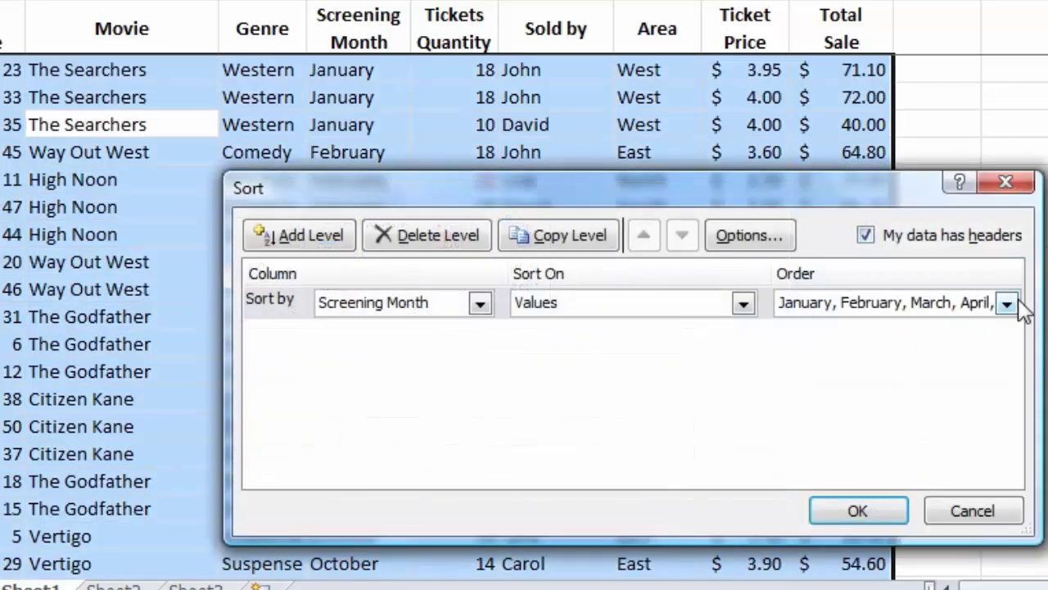
left_click(1019, 308)
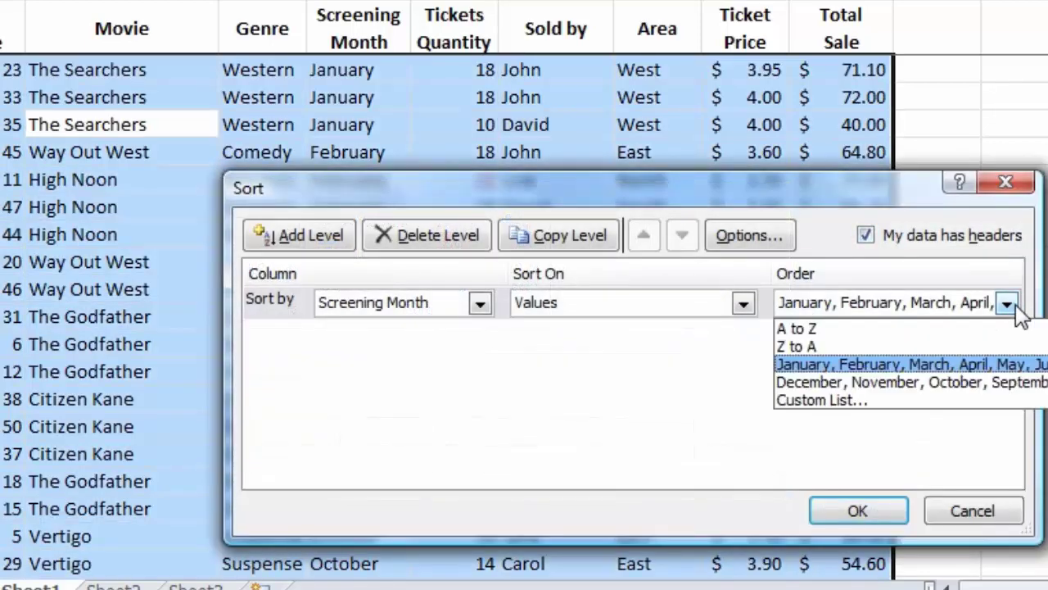
left_click(877, 399)
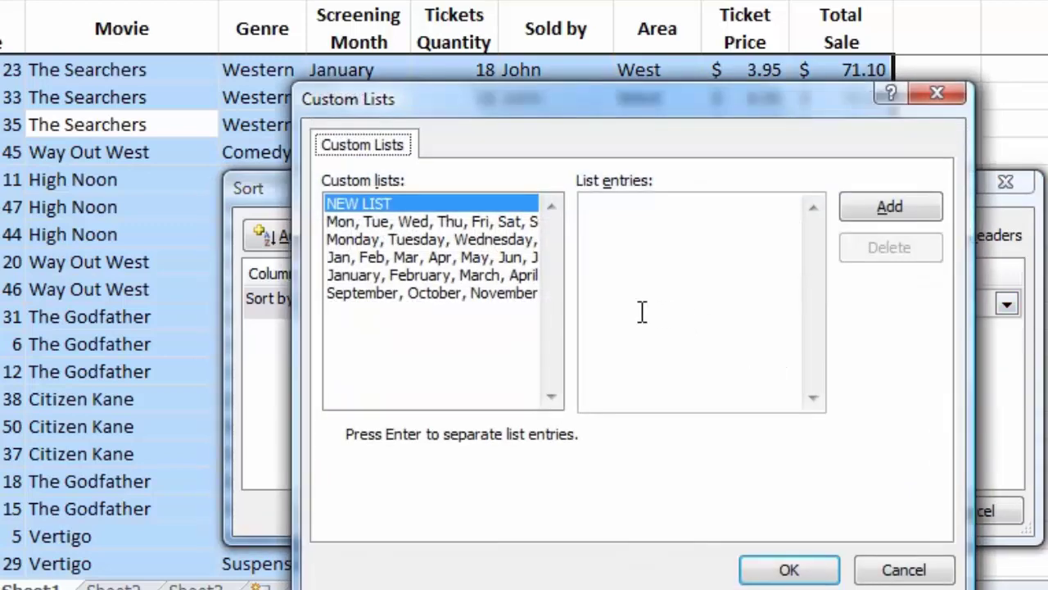
left_click(378, 296)
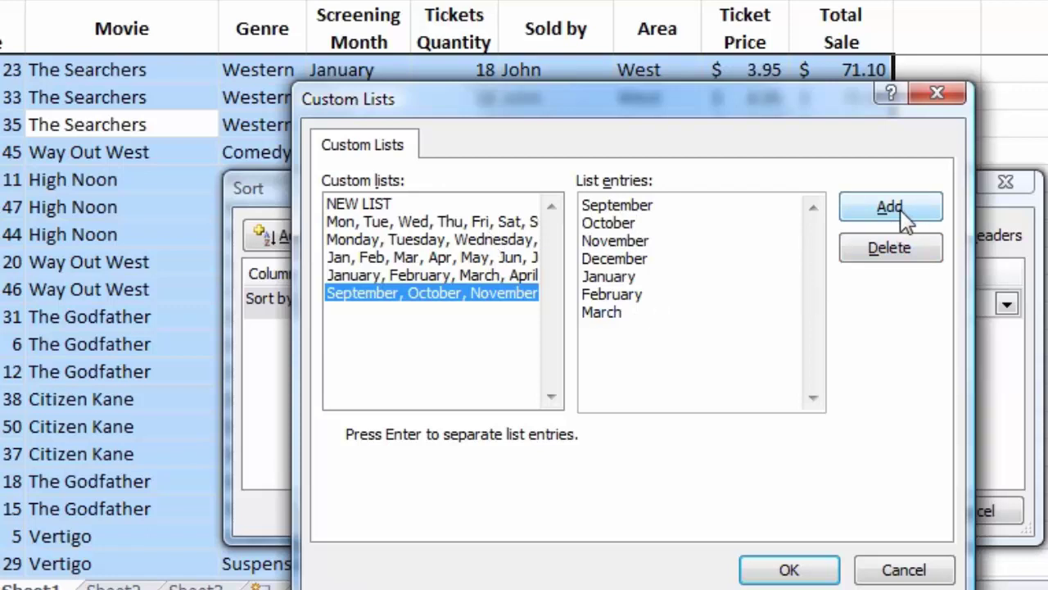
left_click(791, 570)
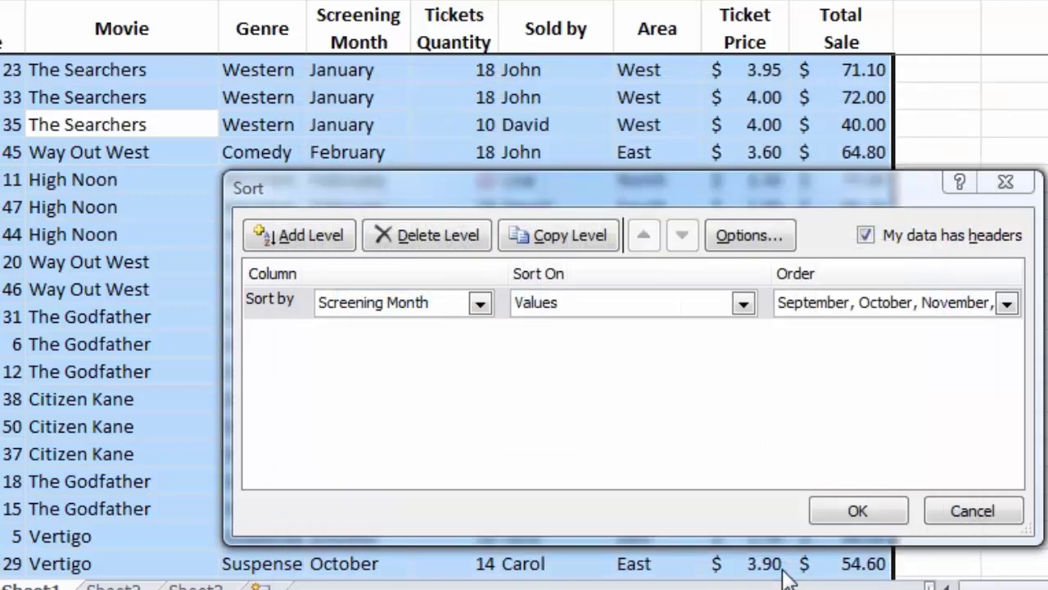
left_click(877, 507)
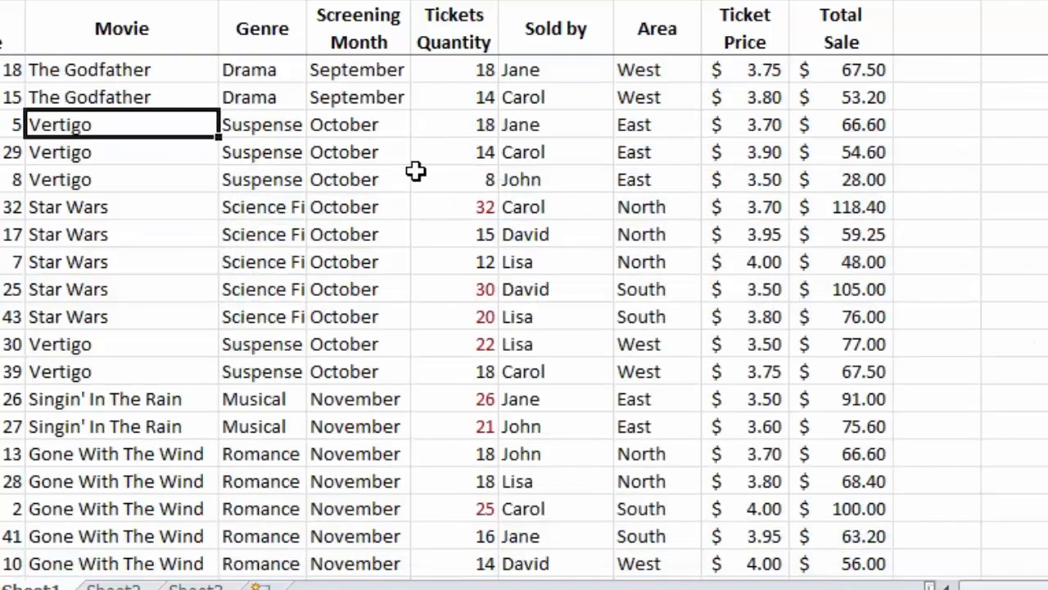
Check the order of the screening months throughout the sorted ticket sales table.
scroll(399, 90, "up", 2)
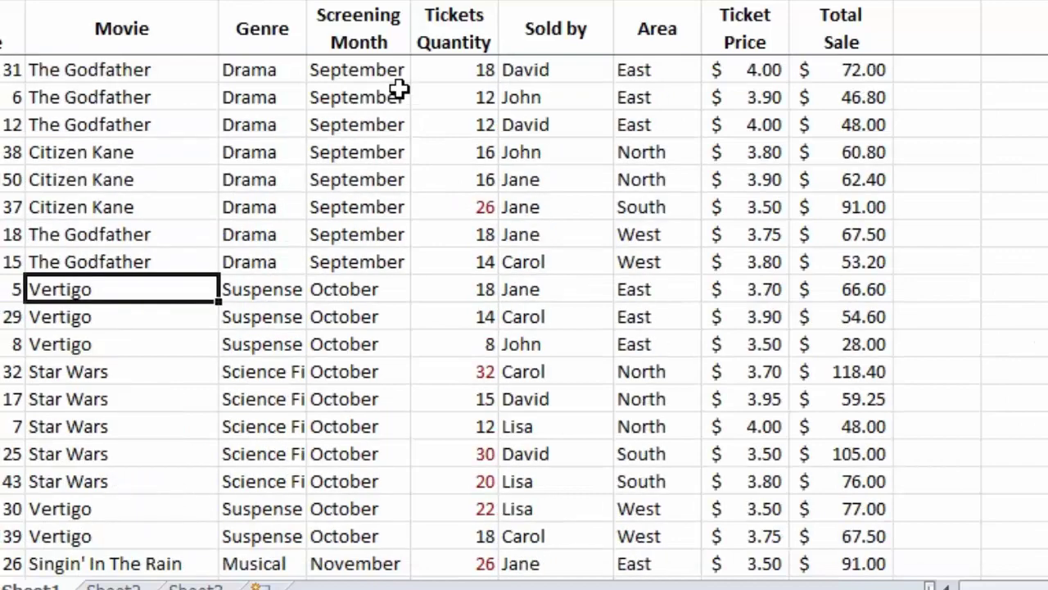
scroll(399, 91, "down", 6)
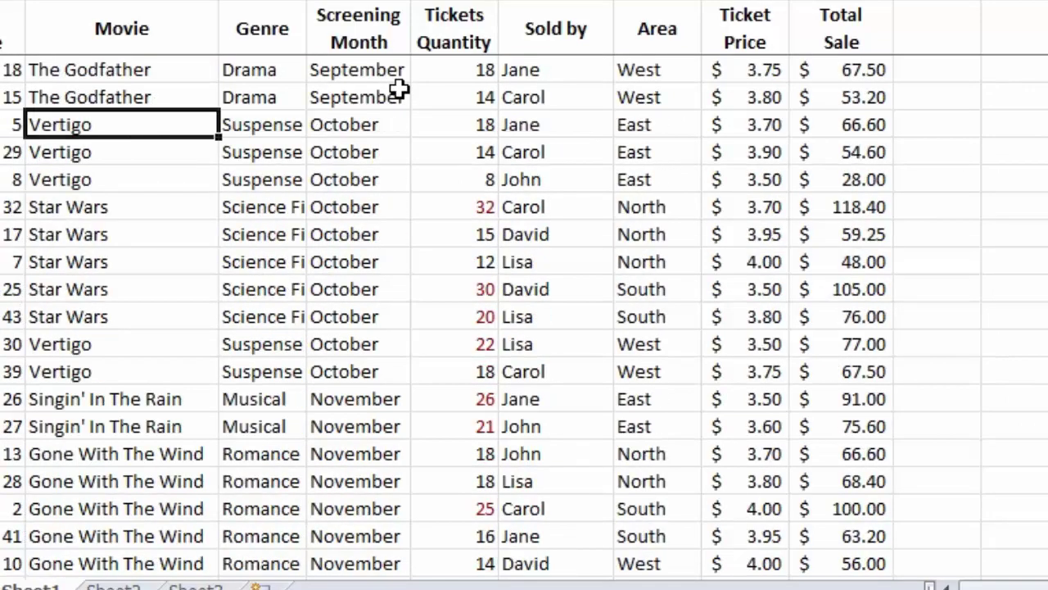
scroll(399, 90, "down", 6)
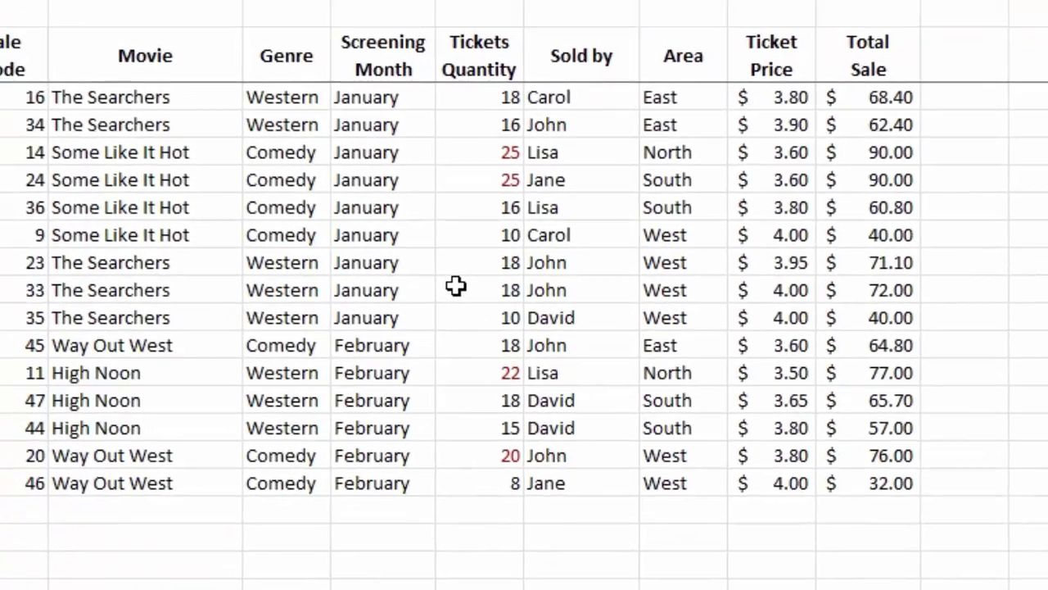
scroll(455, 285, "up", 6)
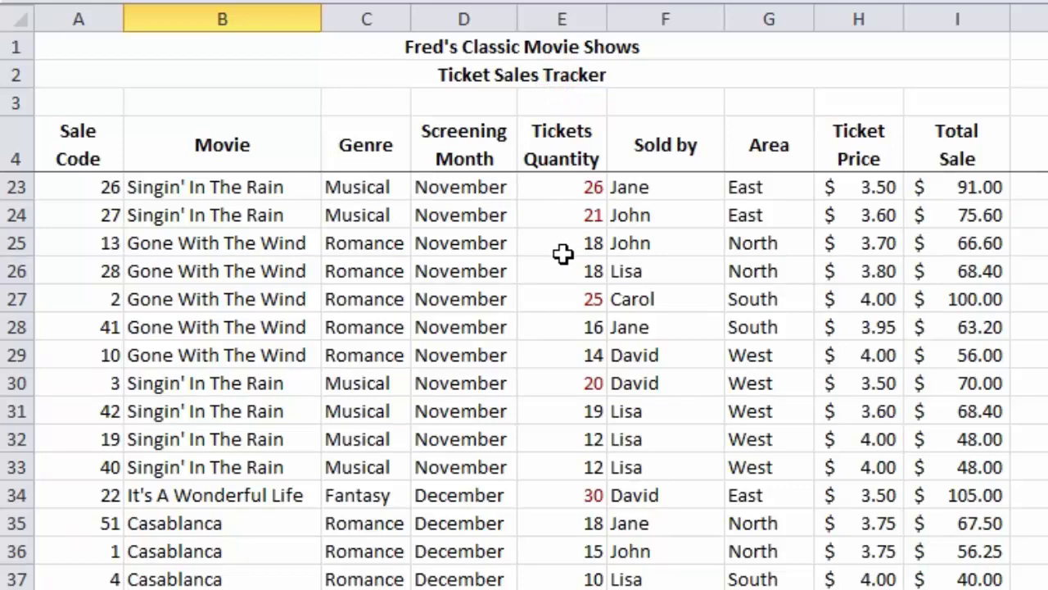
scroll(563, 254, "up", 6)
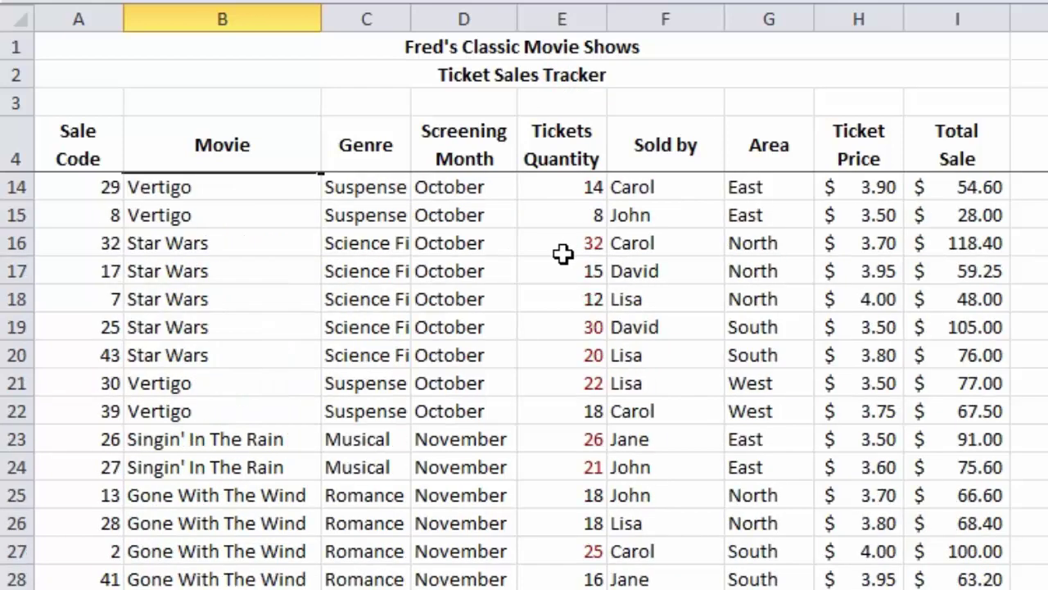
scroll(562, 253, "down", 2)
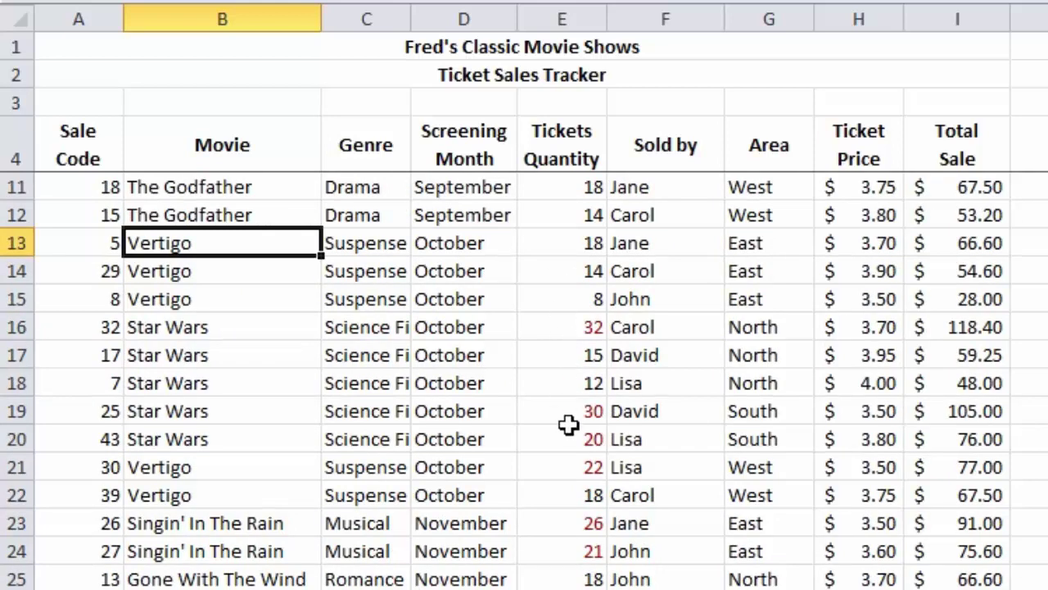
scroll(569, 424, "up", 2)
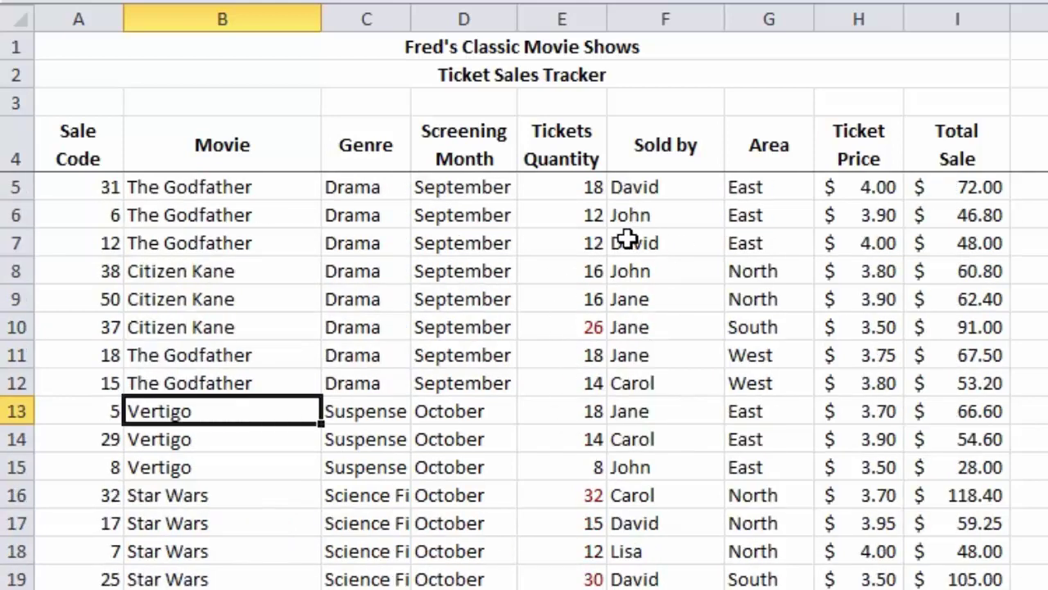
Sort the table by Tickets Quantity from Largest to Smallest.
left_click(583, 245)
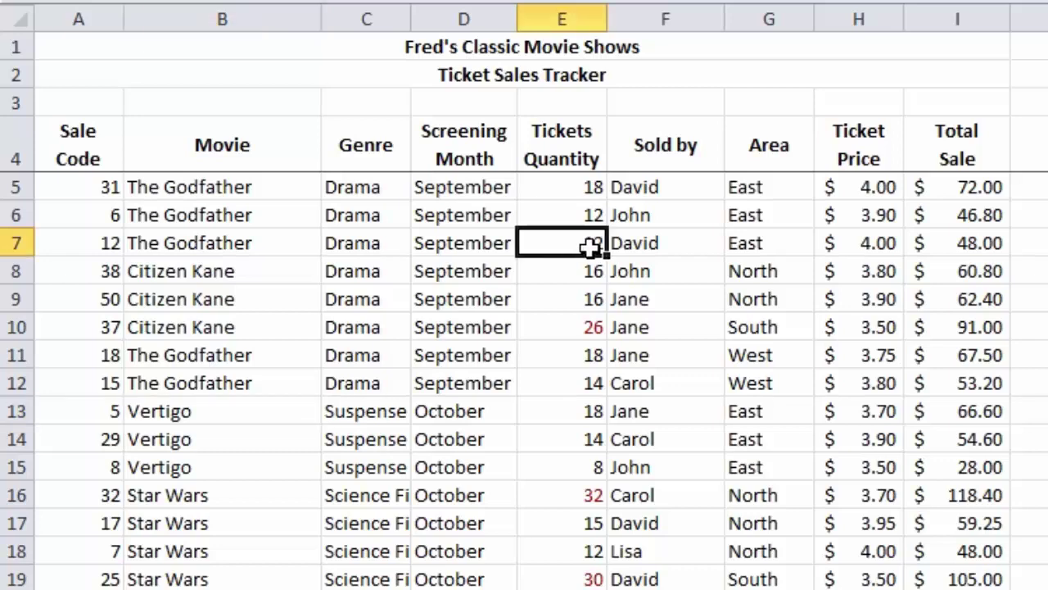
left_click(465, 287)
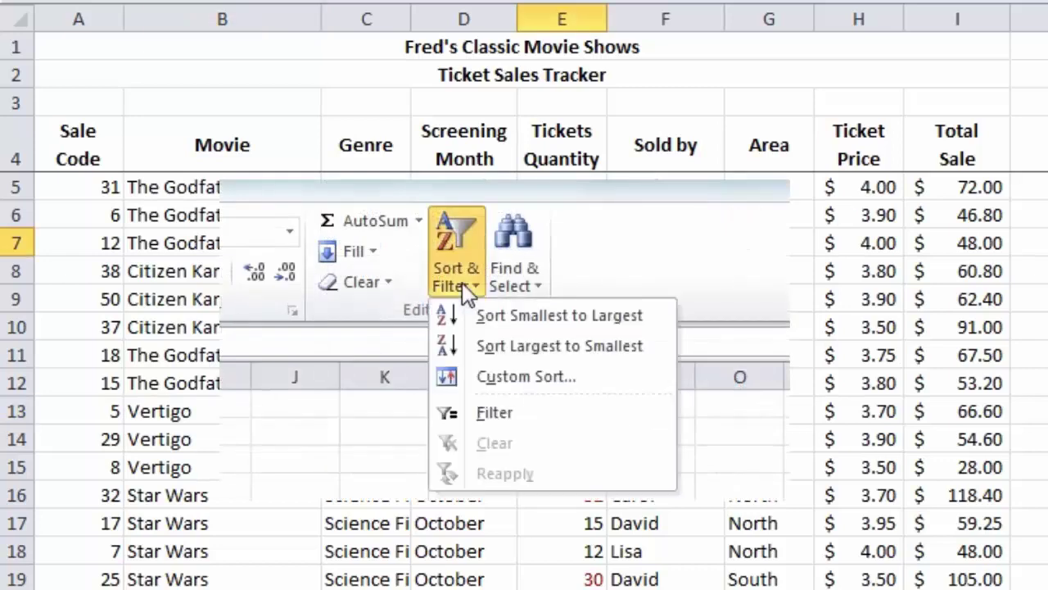
left_click(483, 348)
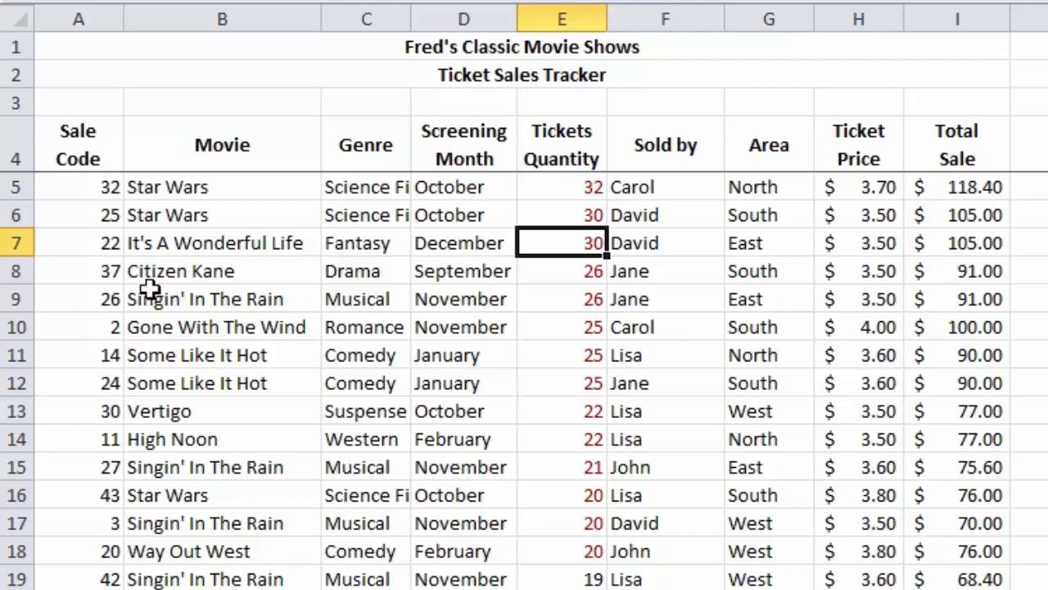
Sort the table by Sale Code from Smallest to Largest.
left_click(106, 287)
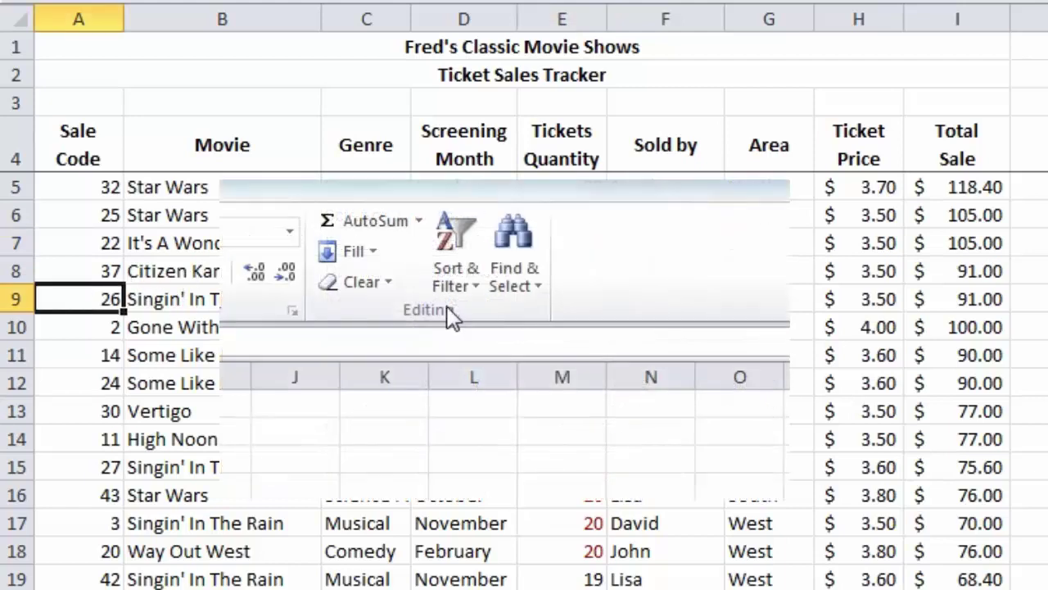
left_click(471, 270)
left_click(486, 312)
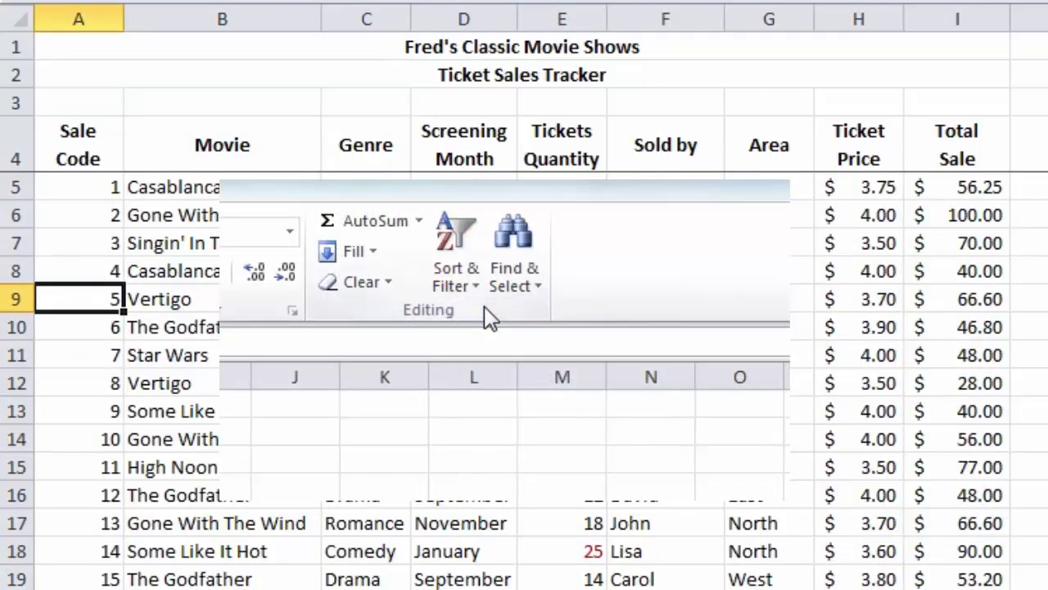
Set up a custom sort of the ticket sales table on Tickets Quantity, sorting on Font Color.
left_click(466, 291)
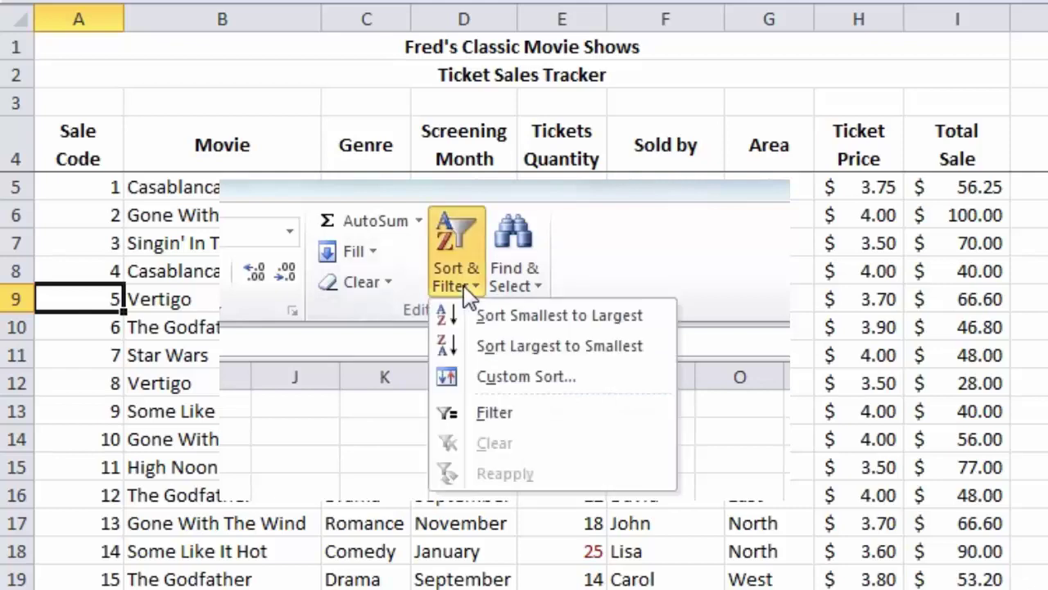
left_click(522, 383)
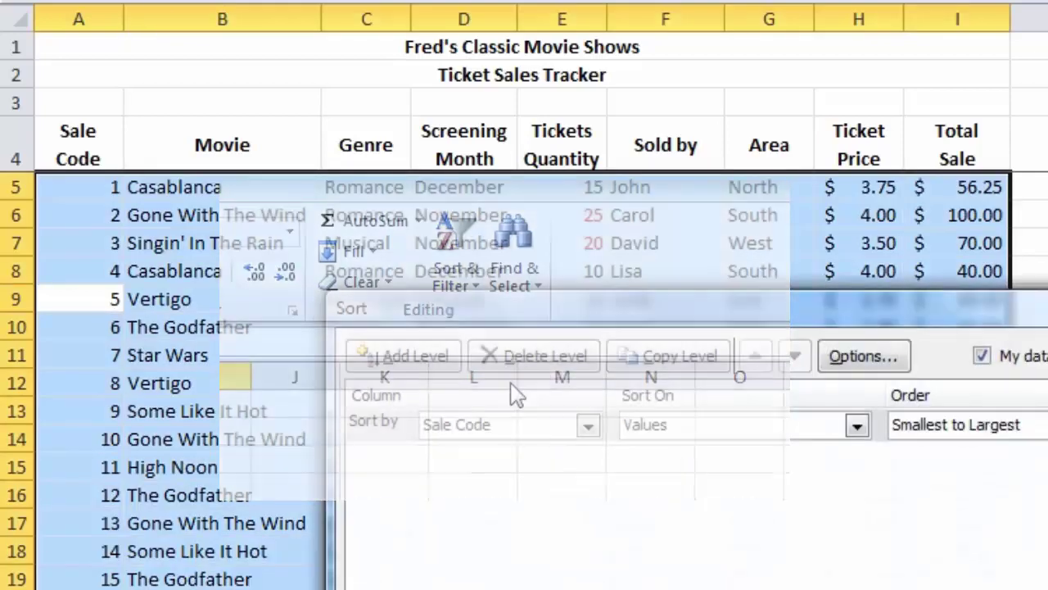
left_click(588, 425)
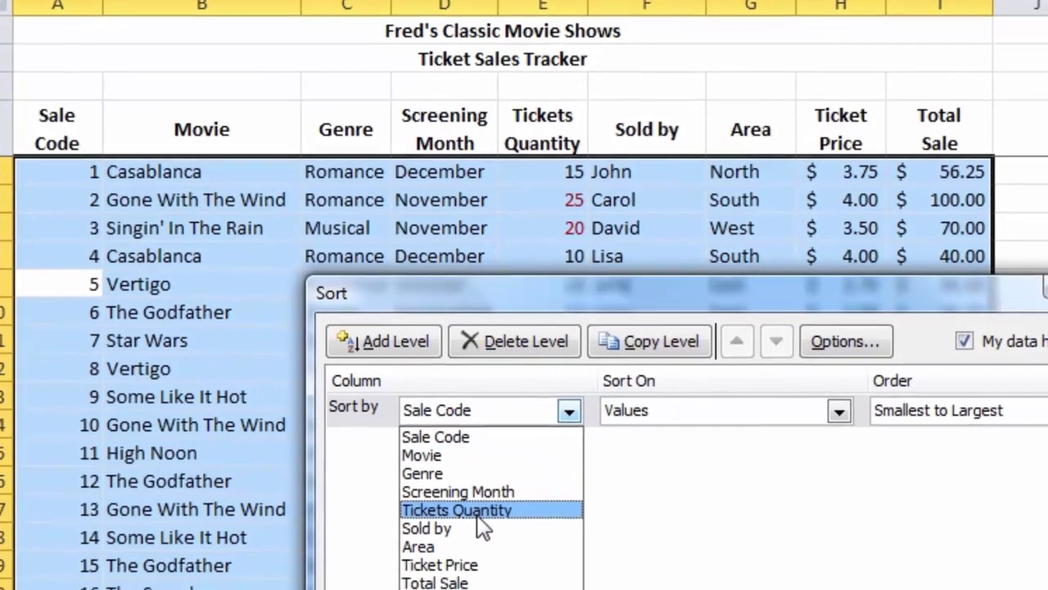
left_click(483, 522)
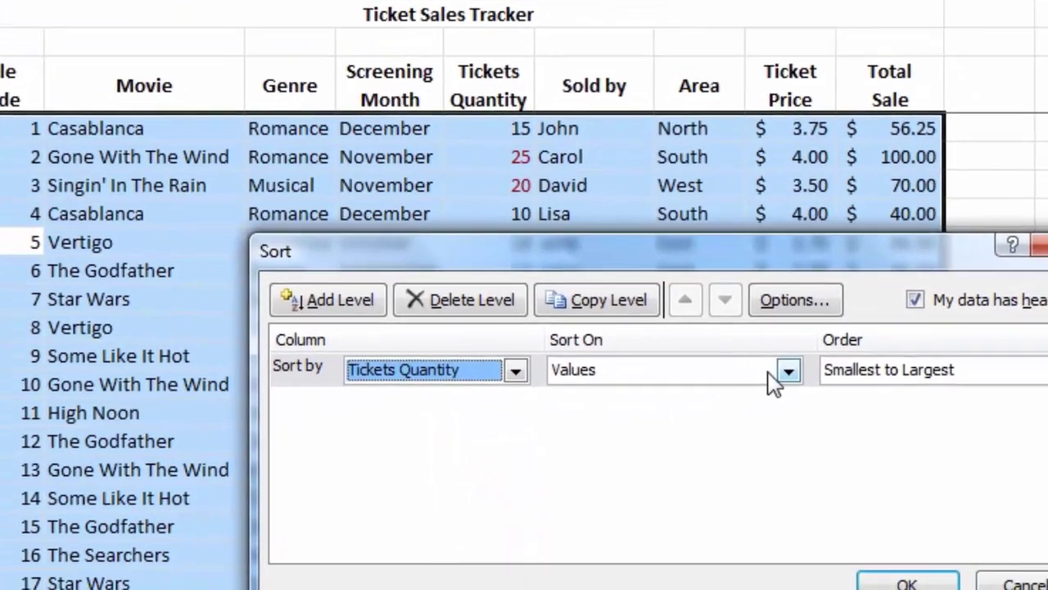
left_click(815, 397)
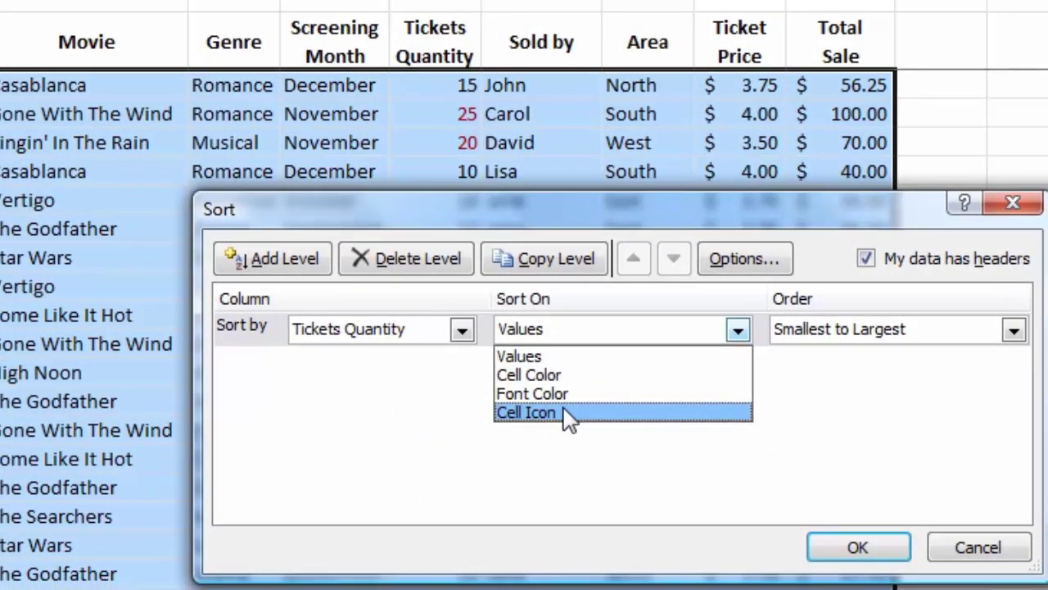
left_click(548, 401)
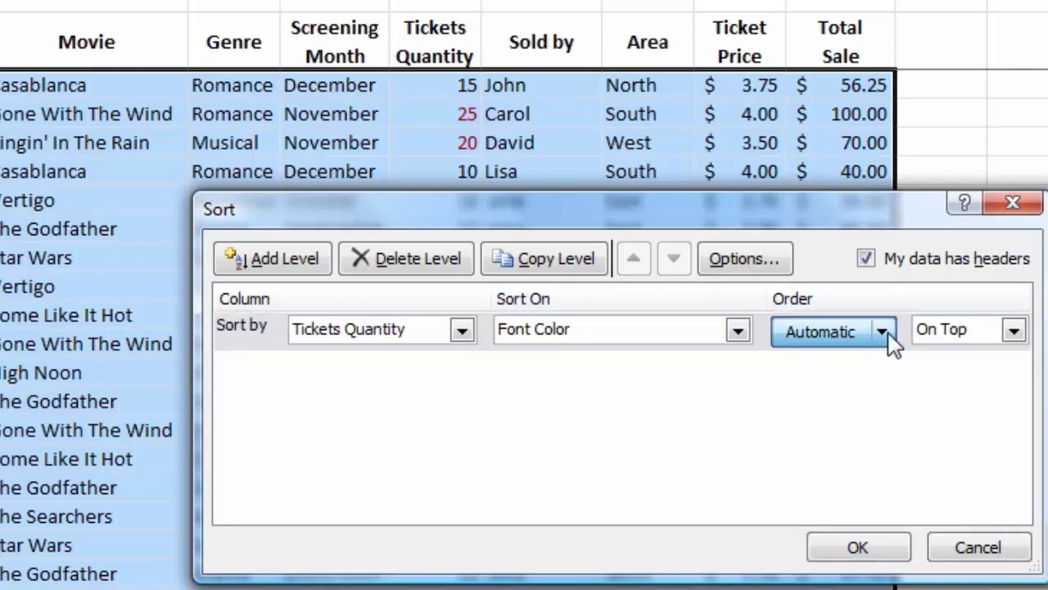
Order the Tickets Quantity sort with the dark red font color On Top and apply it.
left_click(823, 345)
left_click(799, 414)
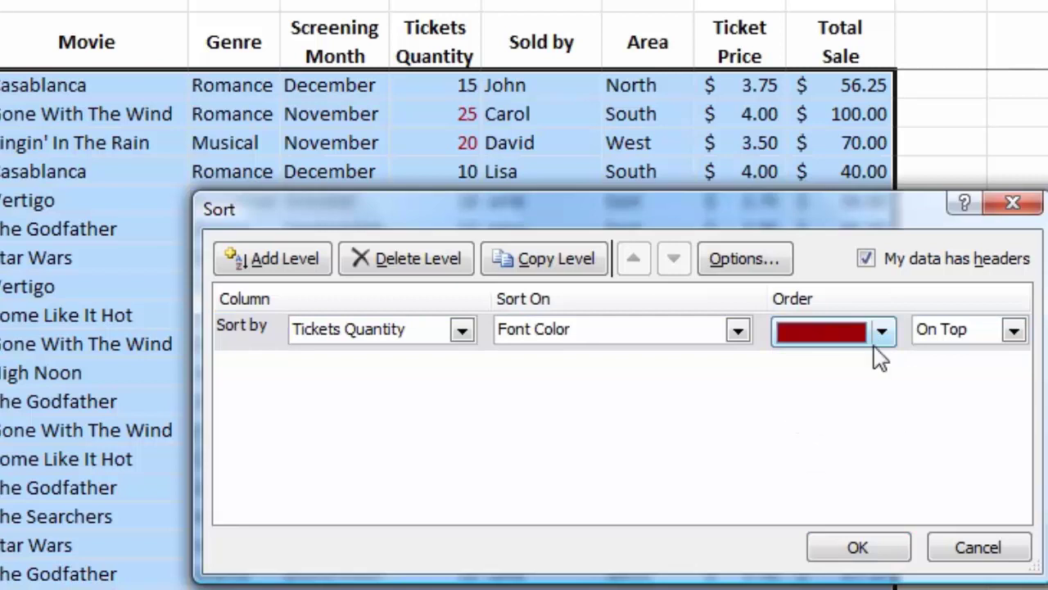
left_click(1013, 331)
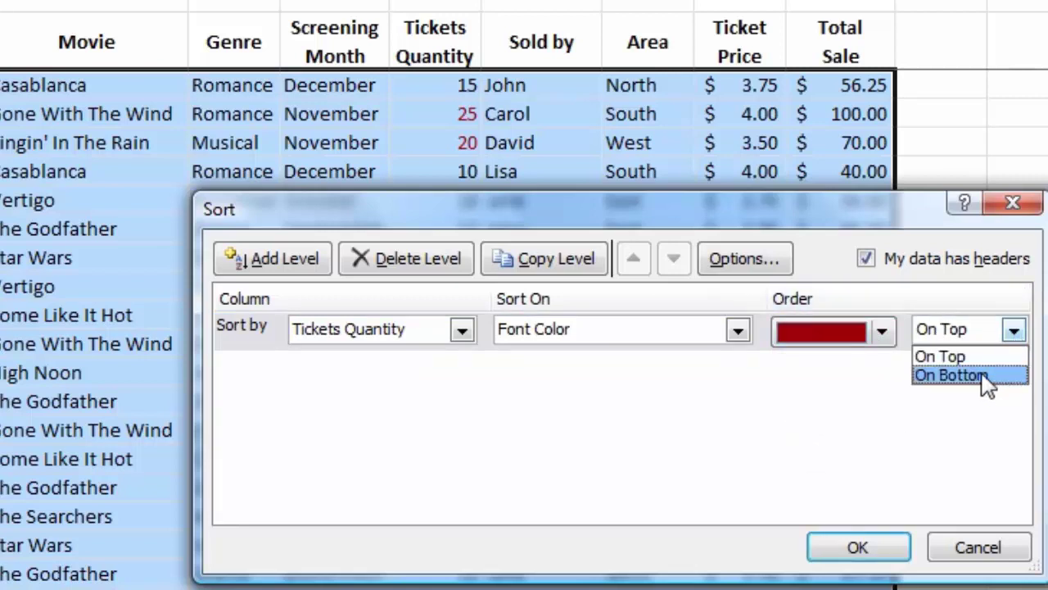
left_click(1014, 332)
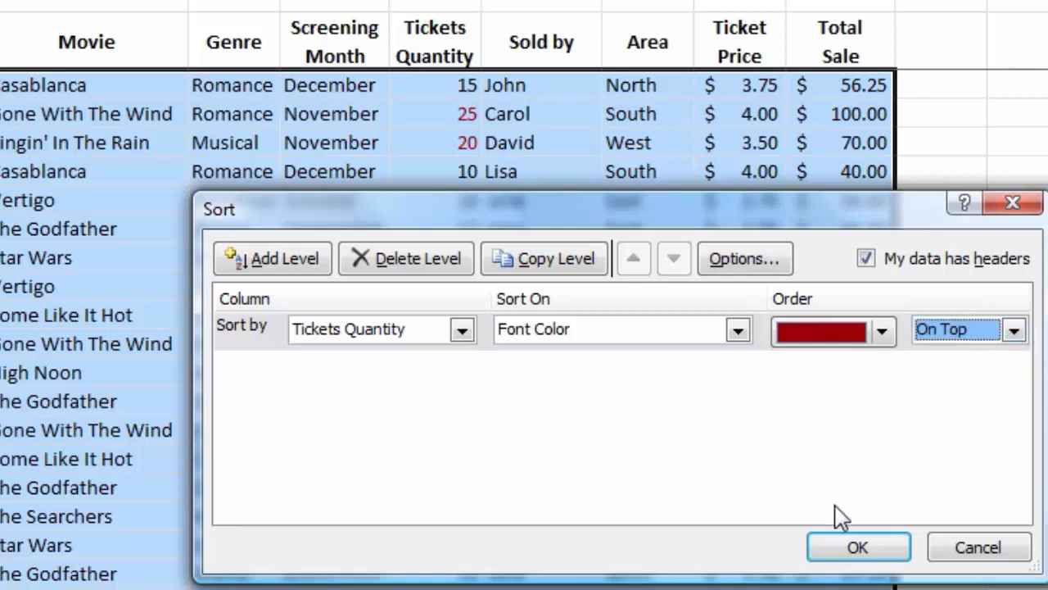
left_click(847, 547)
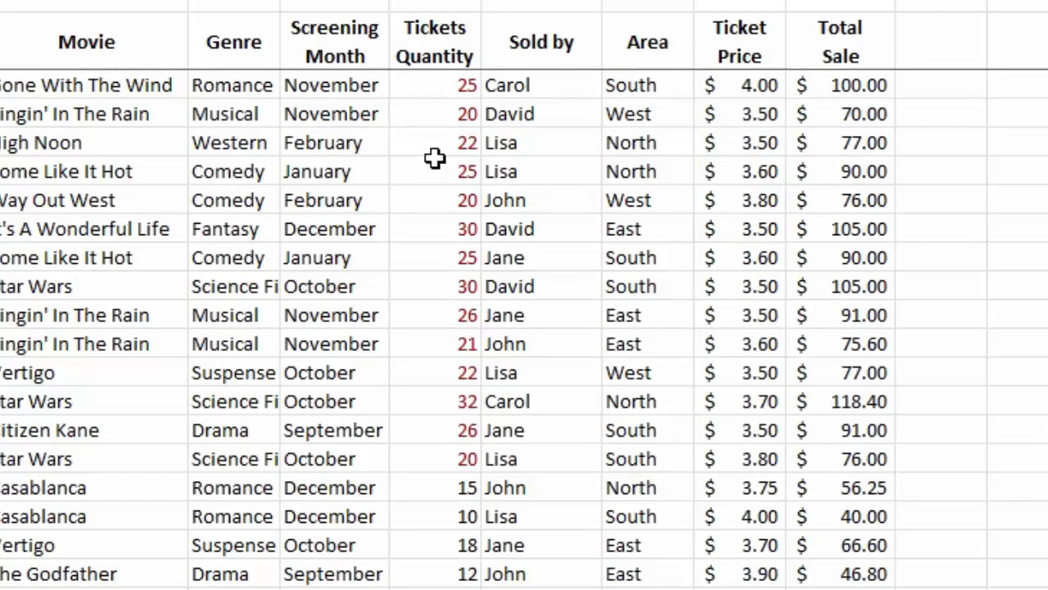
Reopen the custom sort from within the Tickets Quantity column and copy the existing font color level.
left_click(431, 83)
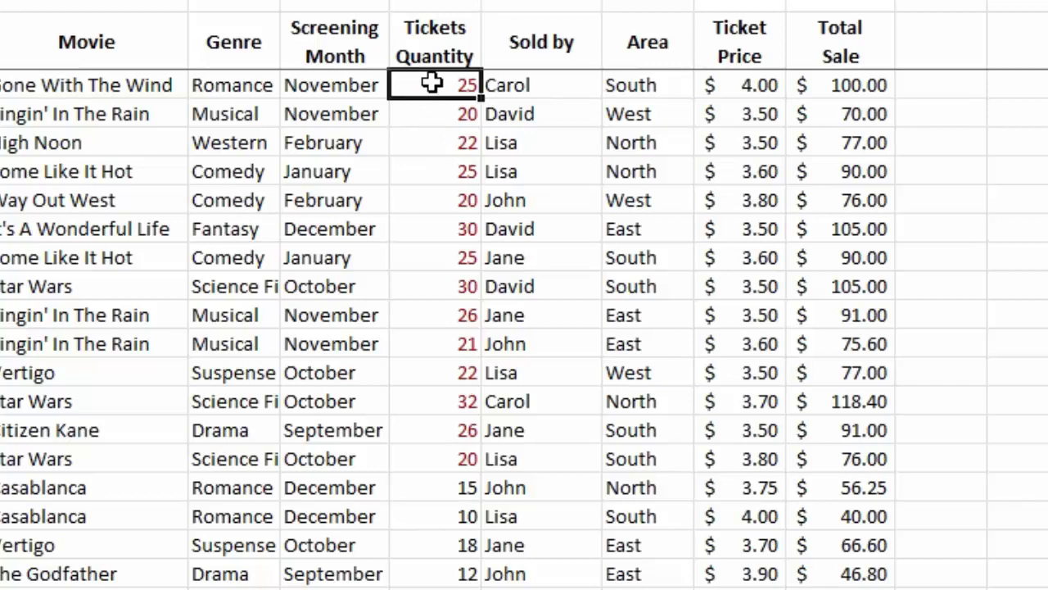
left_click(422, 229)
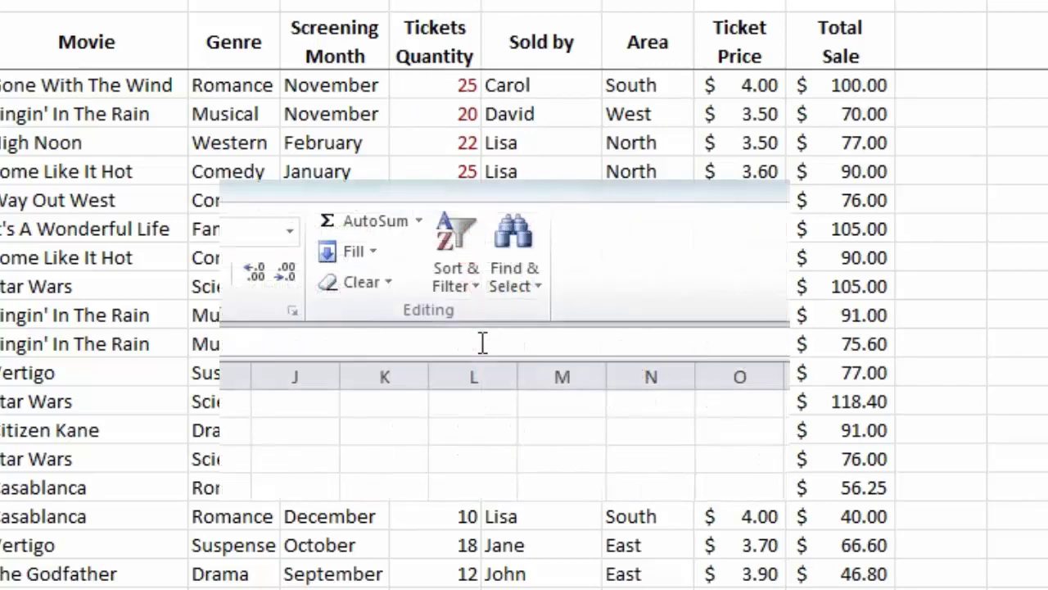
left_click(464, 284)
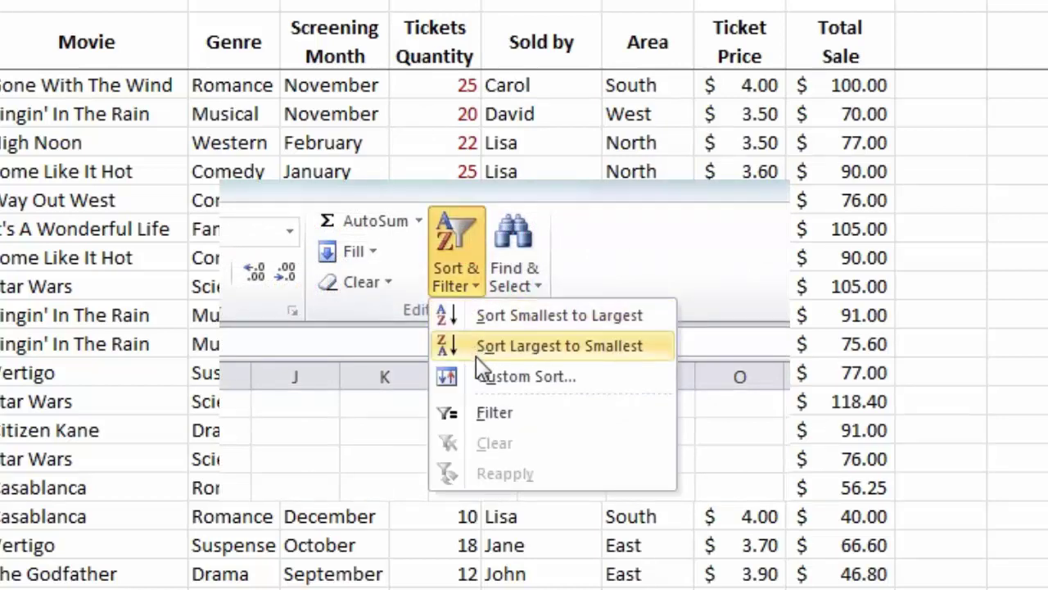
left_click(507, 385)
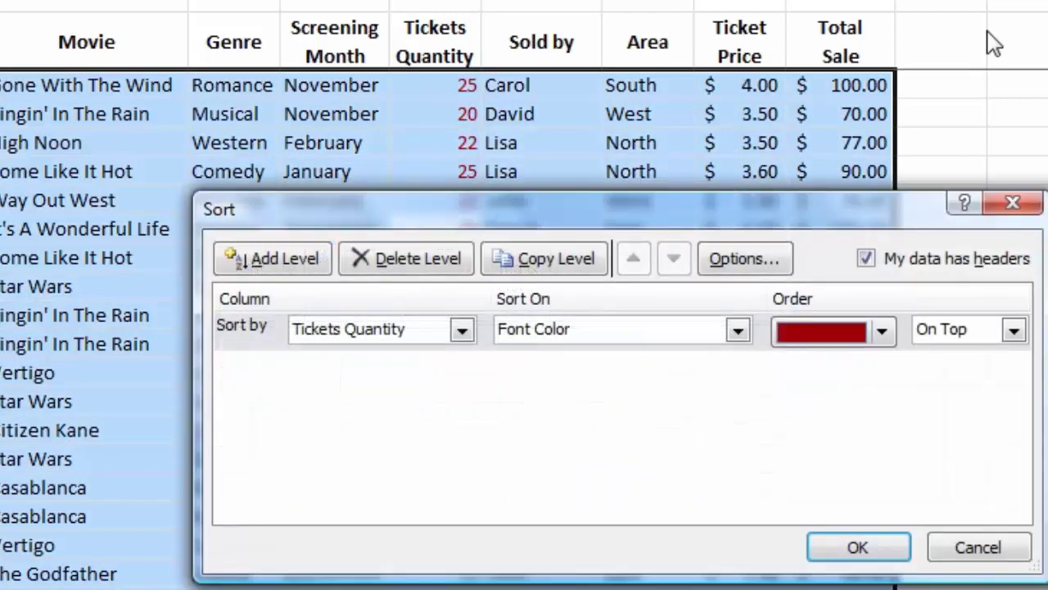
left_click(555, 259)
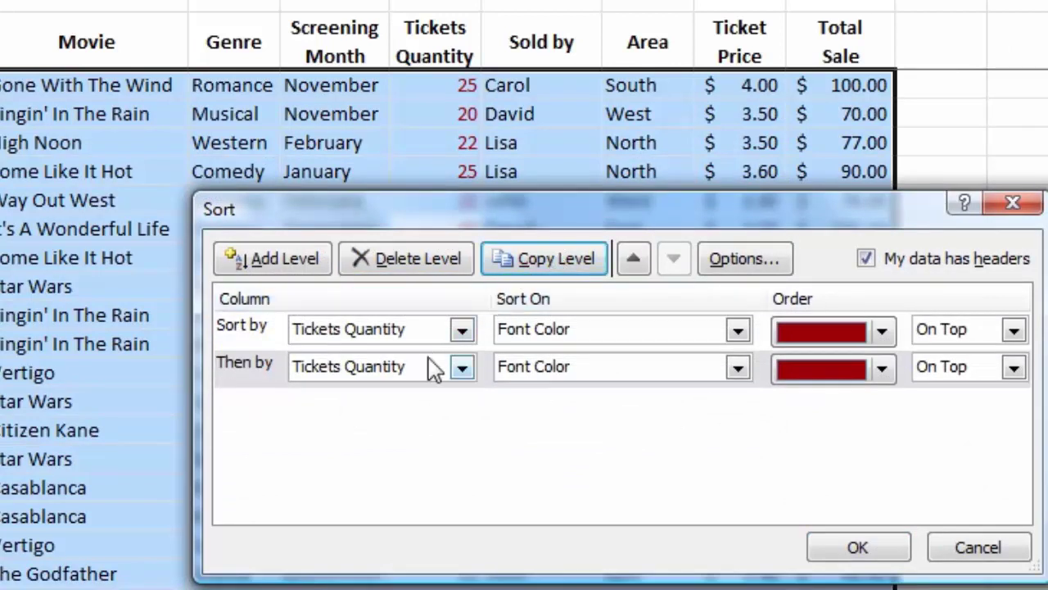
Change the second Tickets Quantity level to sort on Values from Largest to Smallest, and apply the sort.
left_click(738, 368)
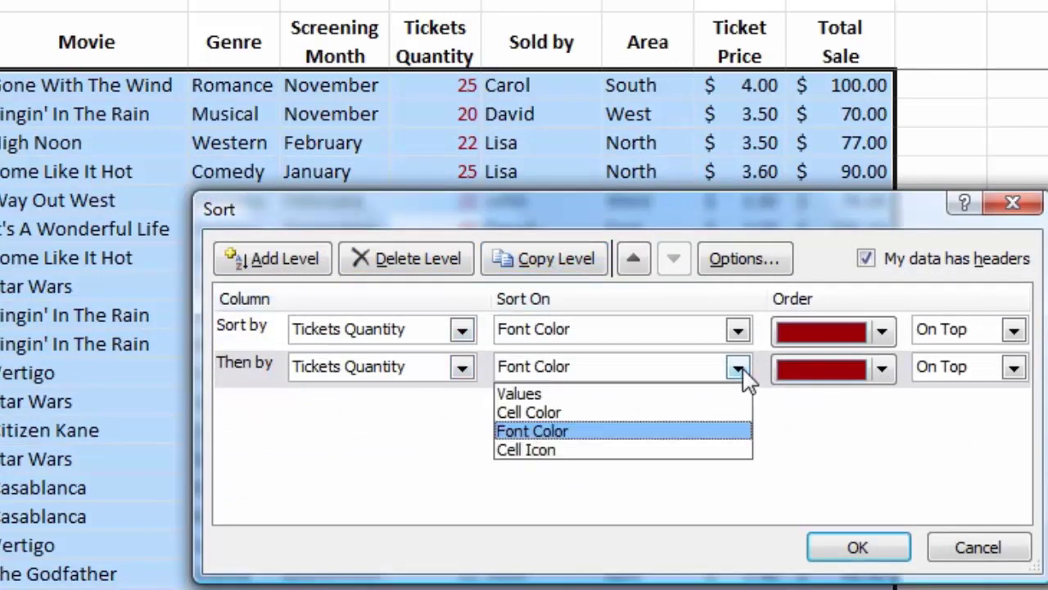
left_click(573, 398)
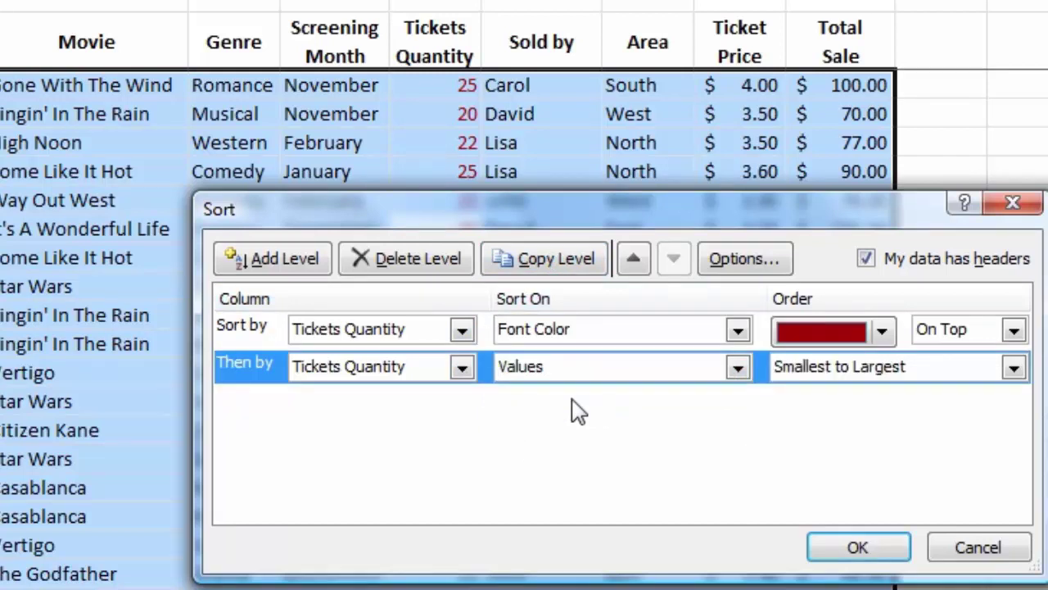
left_click(1014, 368)
left_click(860, 414)
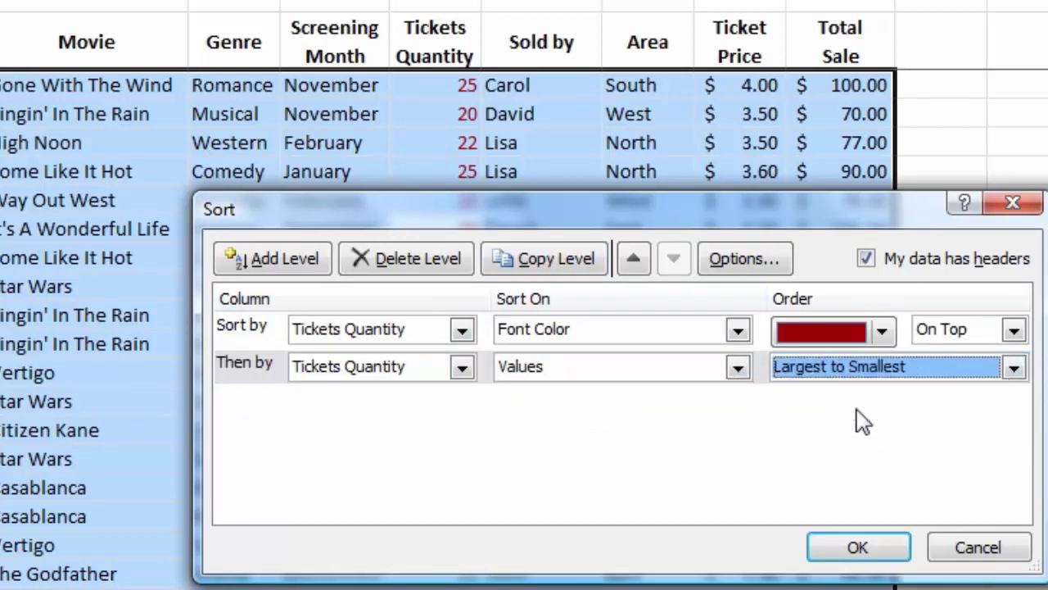
left_click(860, 548)
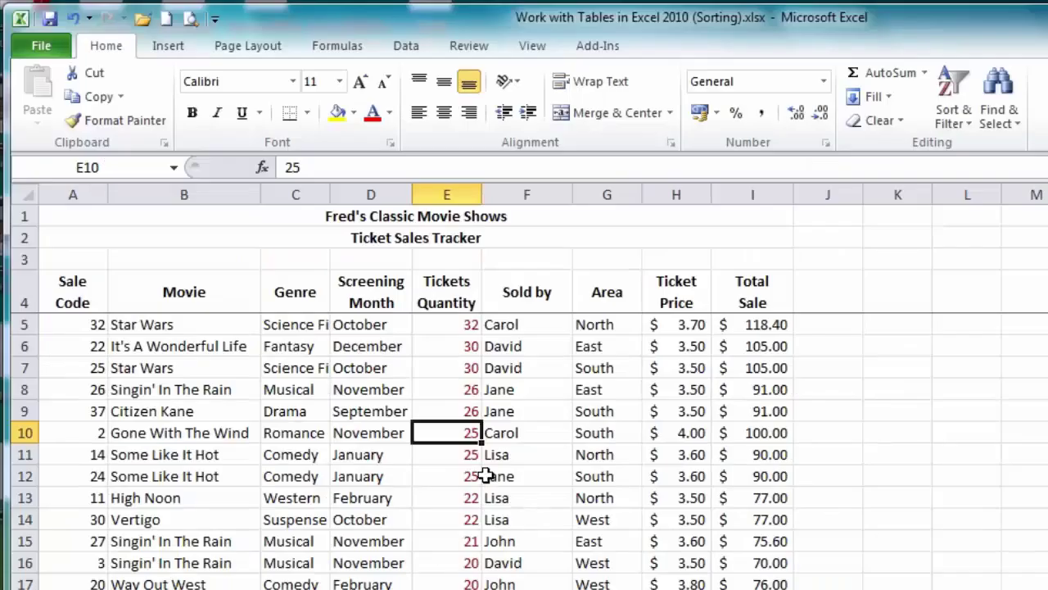
Add the Sort Ascending and Sort Descending commands to the Quick Access Toolbar.
left_click(957, 121)
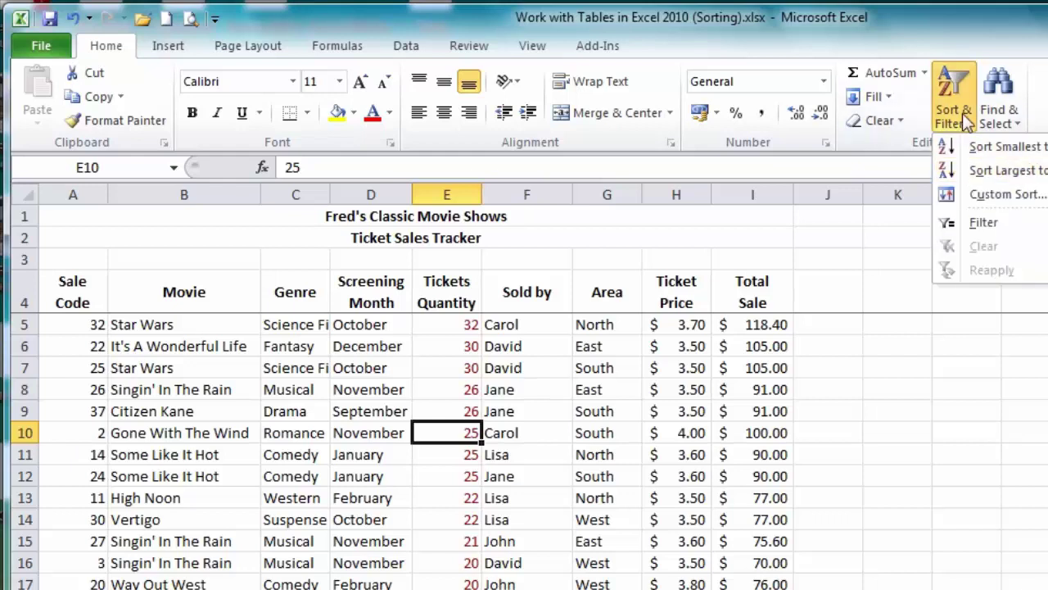
left_click(968, 110)
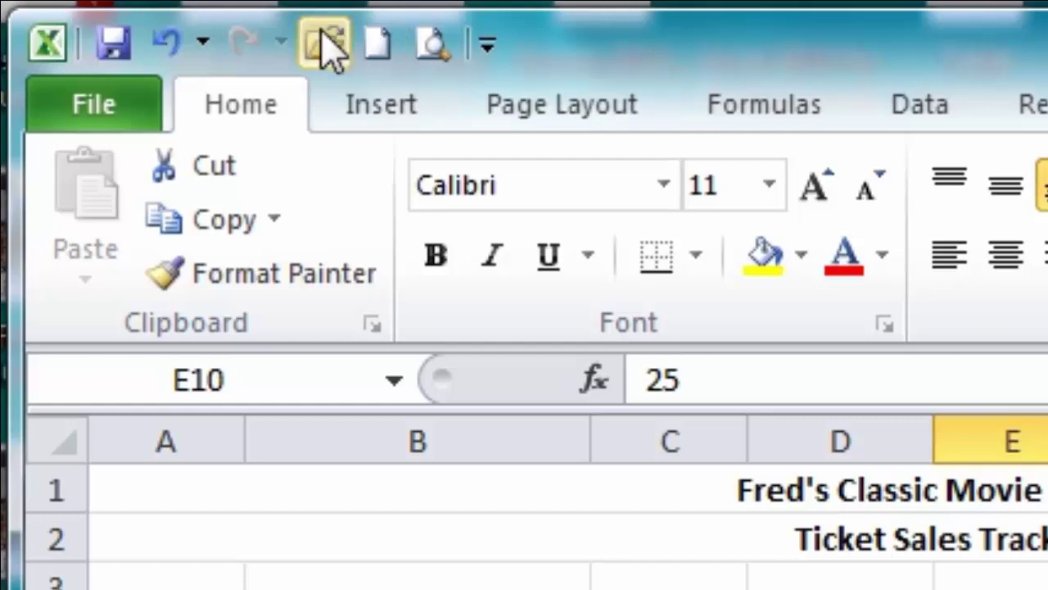
left_click(488, 46)
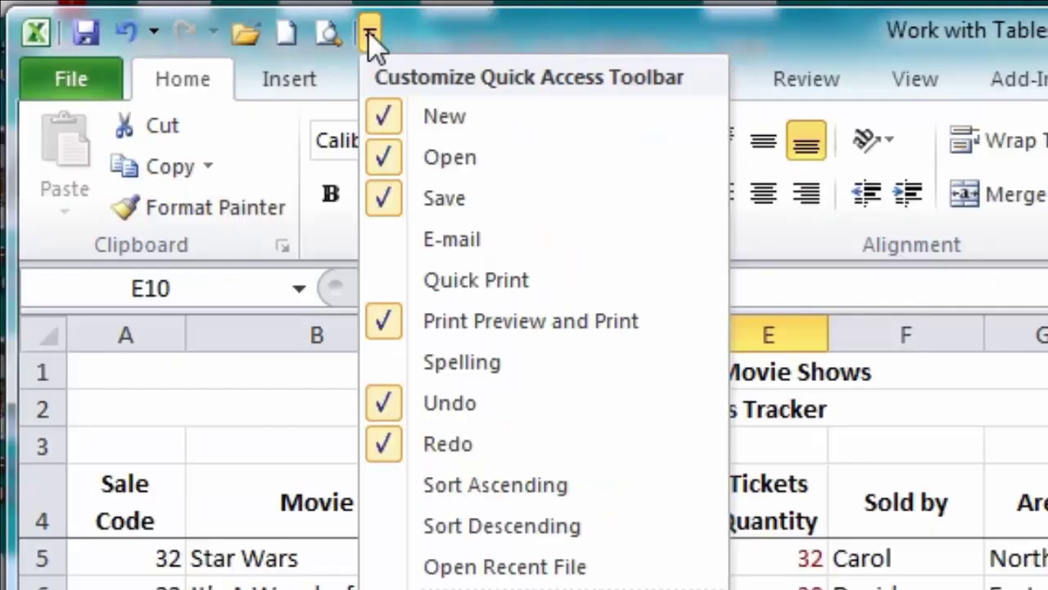
left_click(520, 489)
left_click(411, 33)
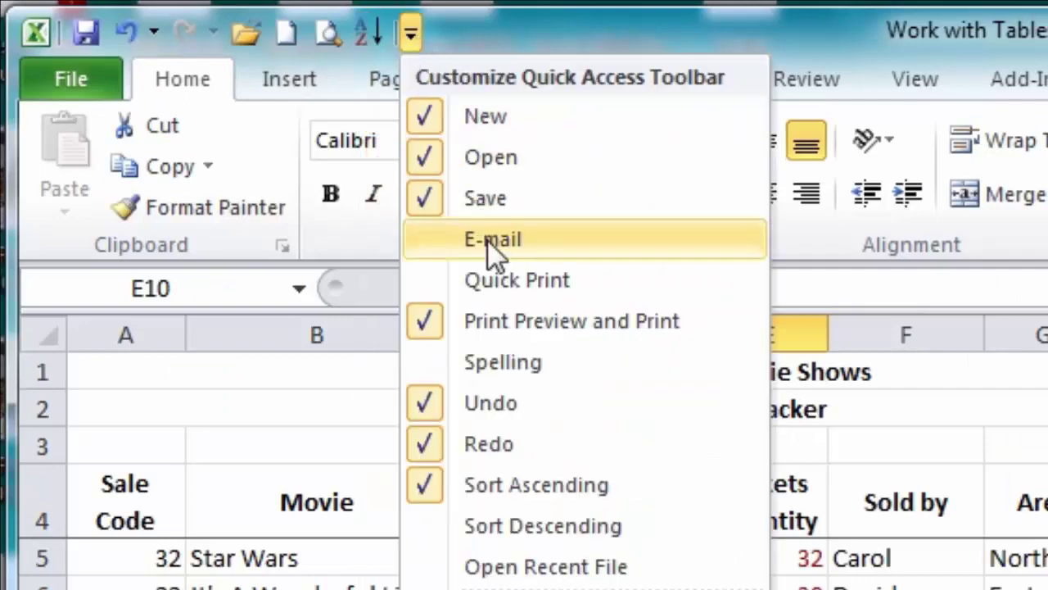
left_click(551, 526)
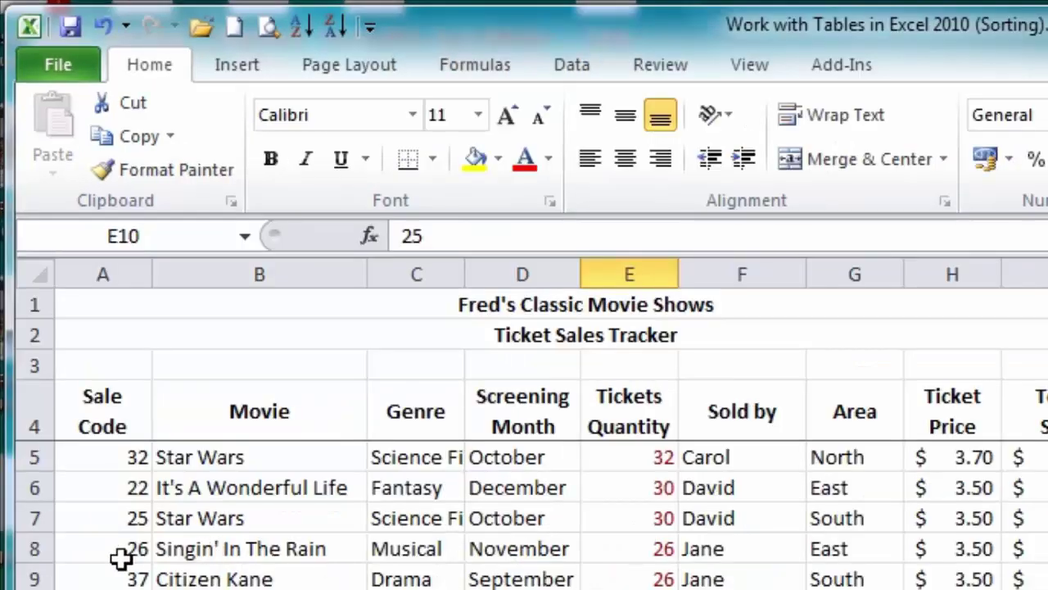
Sort the table by Sale Code with the Sort Ascending command and look through the reordered rows.
left_click(123, 557)
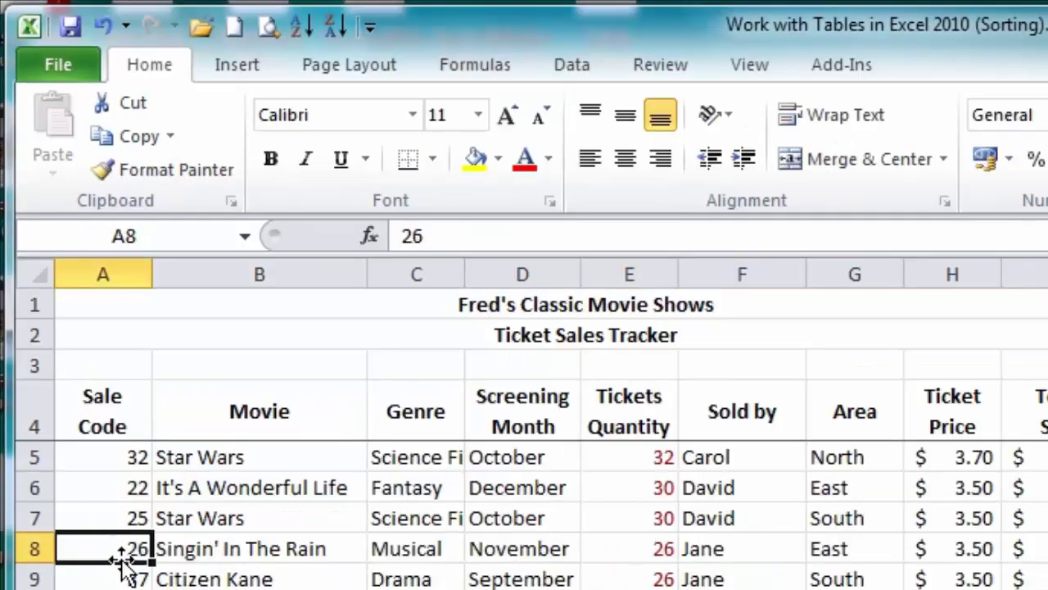
left_click(300, 25)
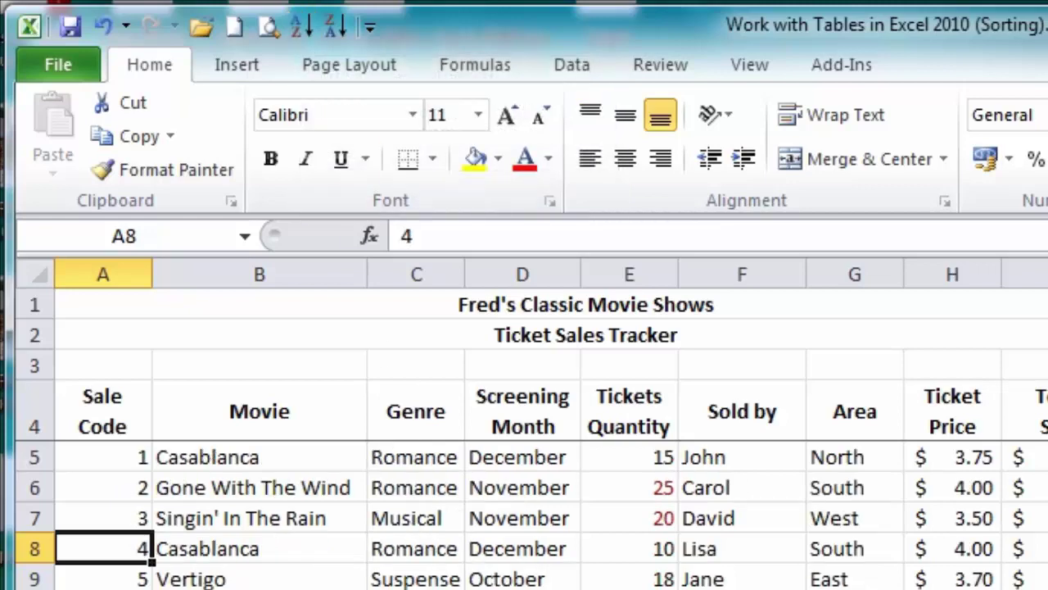
scroll(524, 508, "down", 3)
scroll(524, 508, "up", 3)
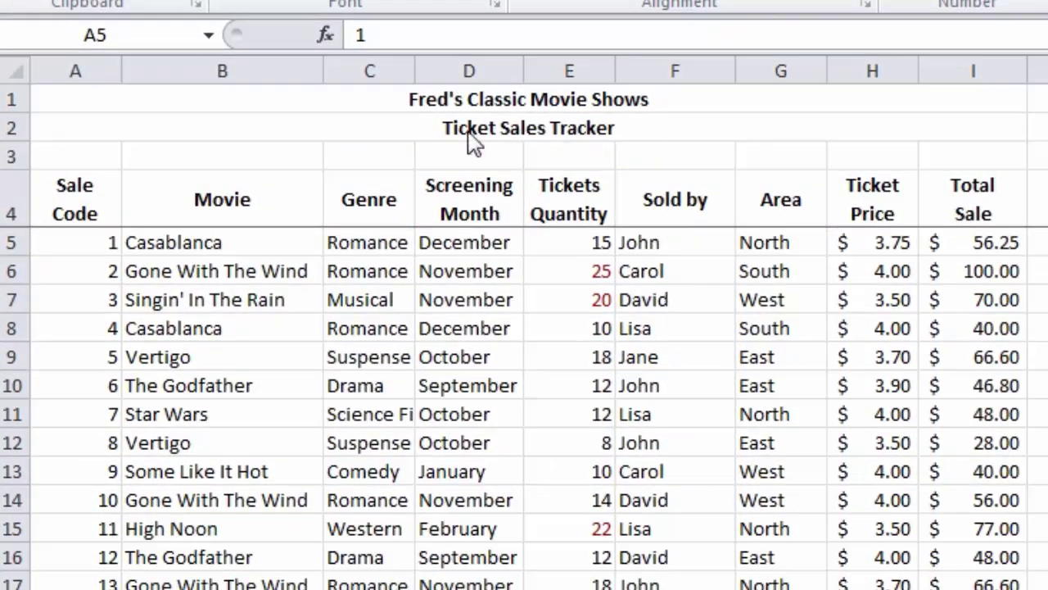
Turn on Filter for the ticket sales table so each column header gets a filter arrow.
left_click(361, 393)
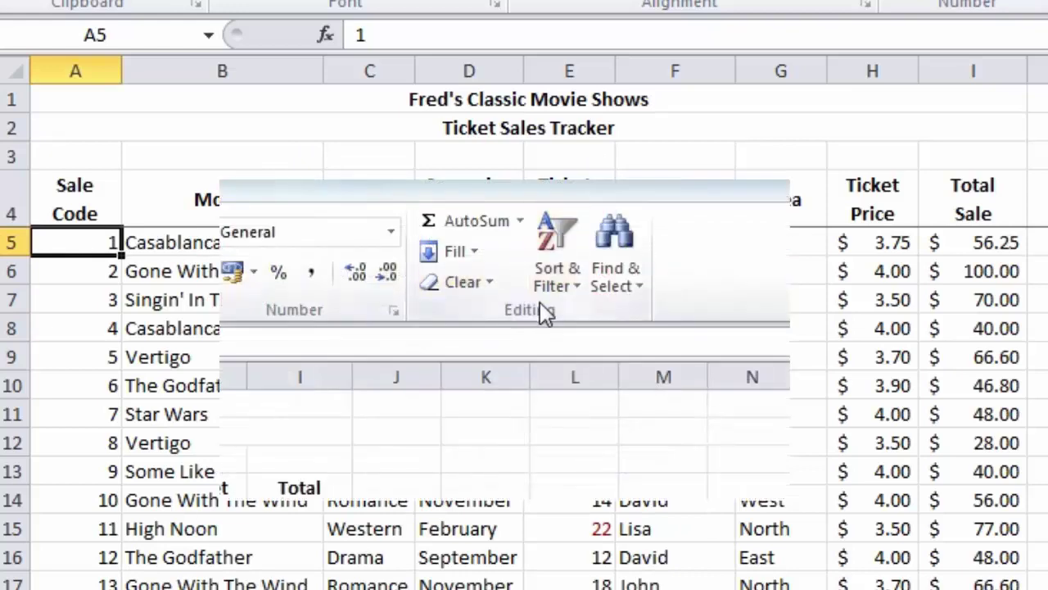
left_click(564, 296)
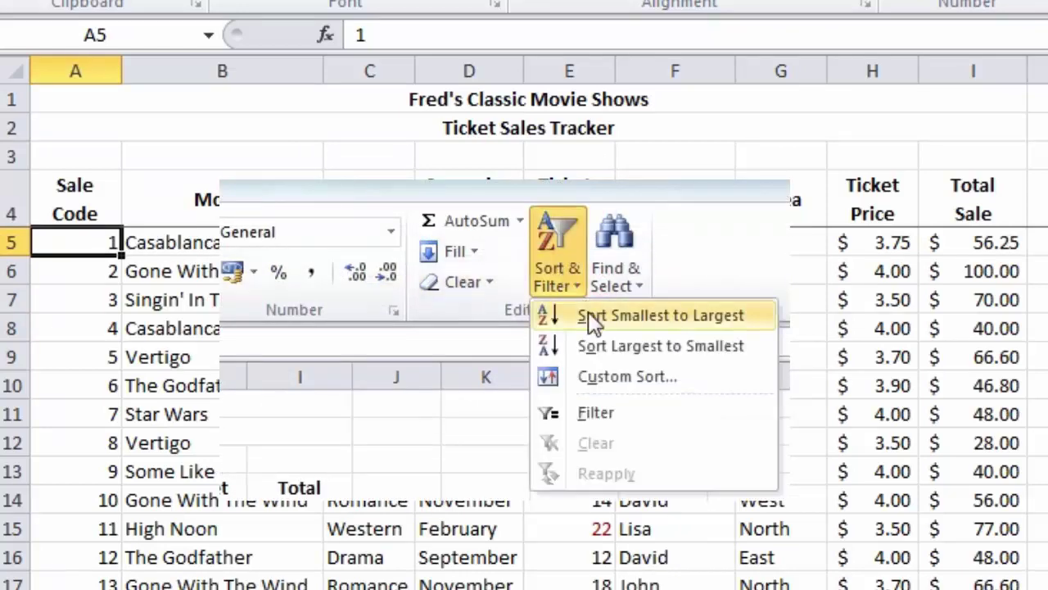
left_click(615, 411)
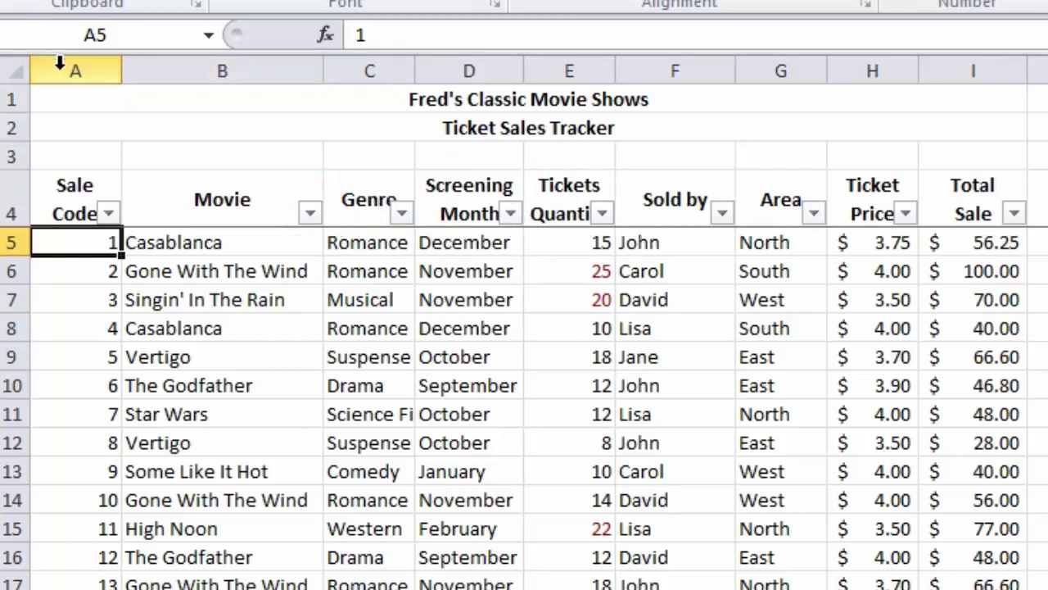
AutoFit the widths of columns A through I to their contents and deselect them.
left_click_drag(59, 64, 980, 42)
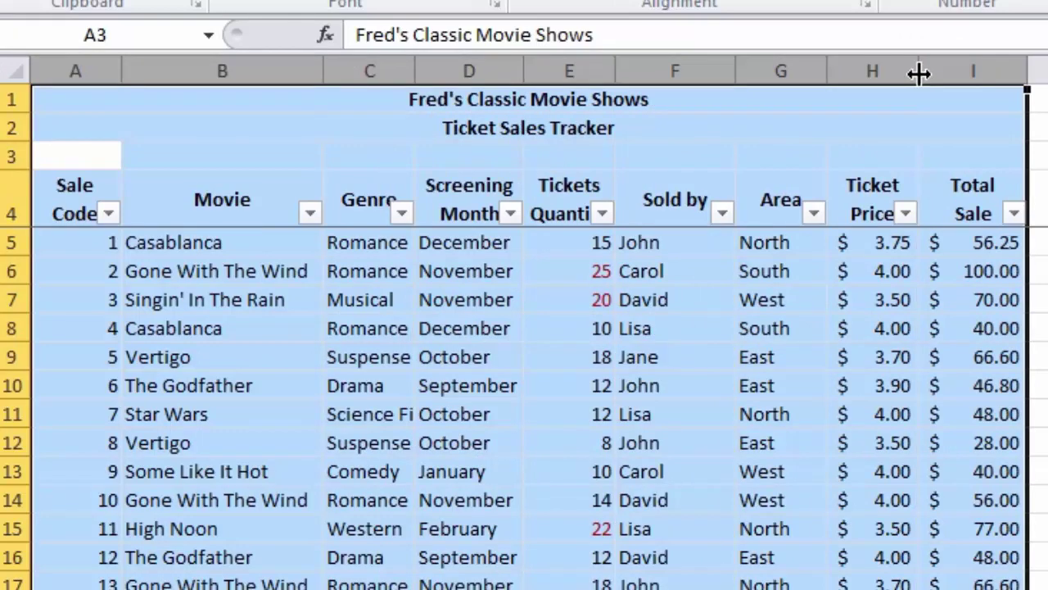
double_click(919, 74)
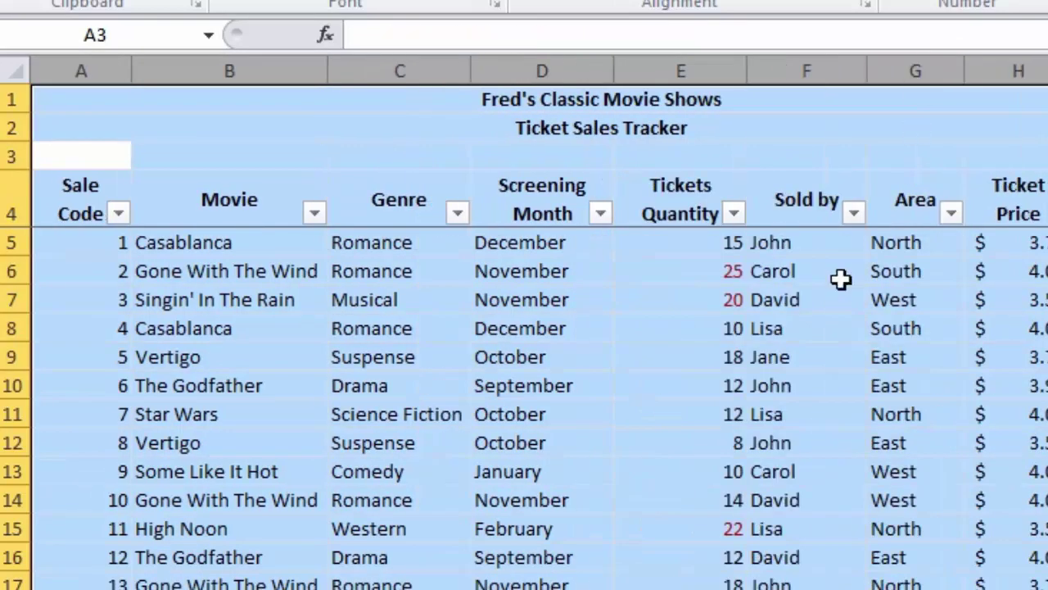
left_click(682, 307)
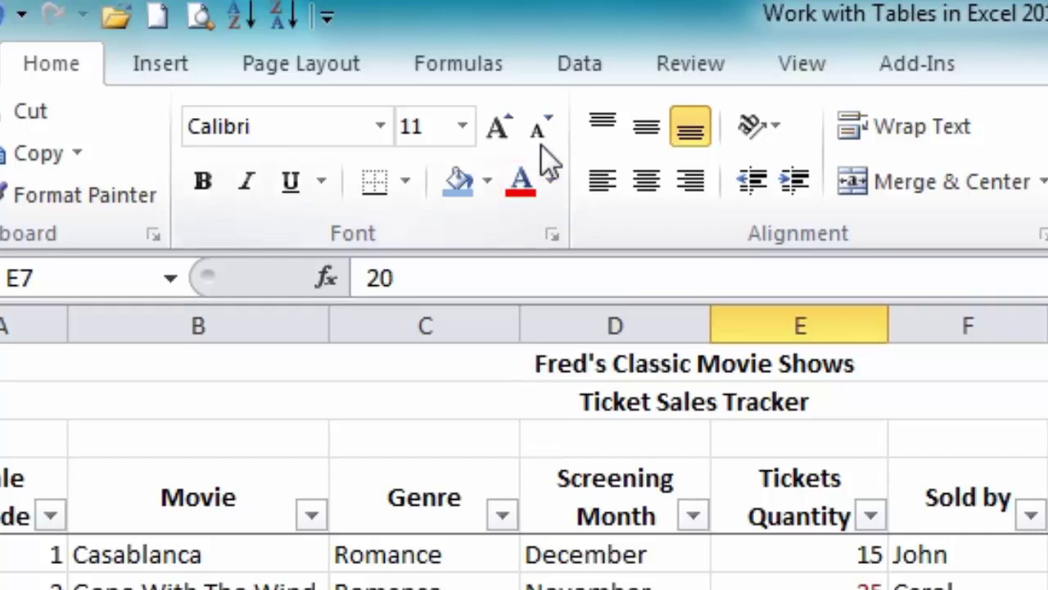
left_click(579, 62)
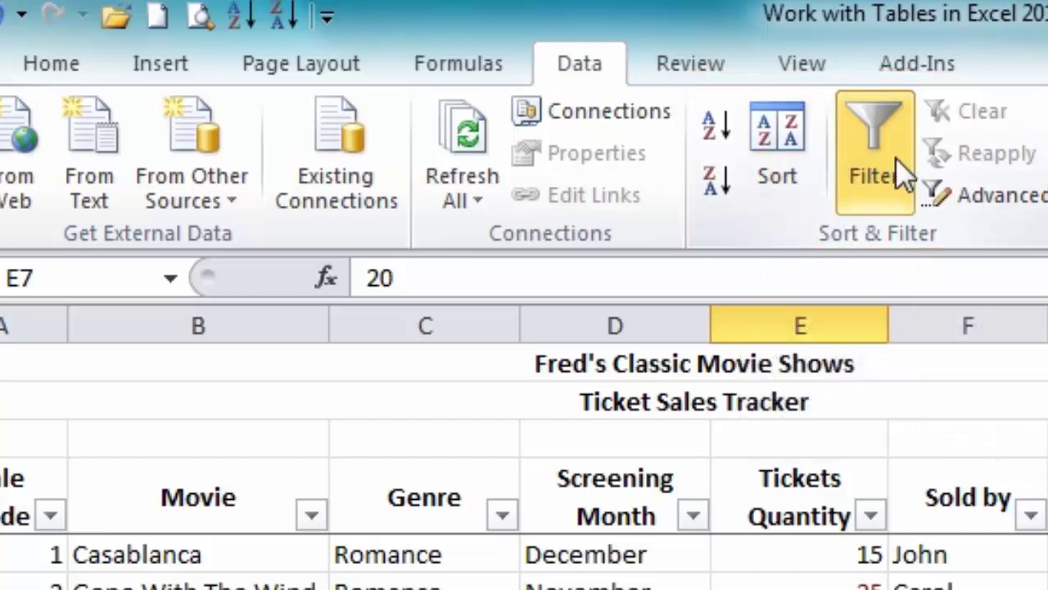
left_click(26, 70)
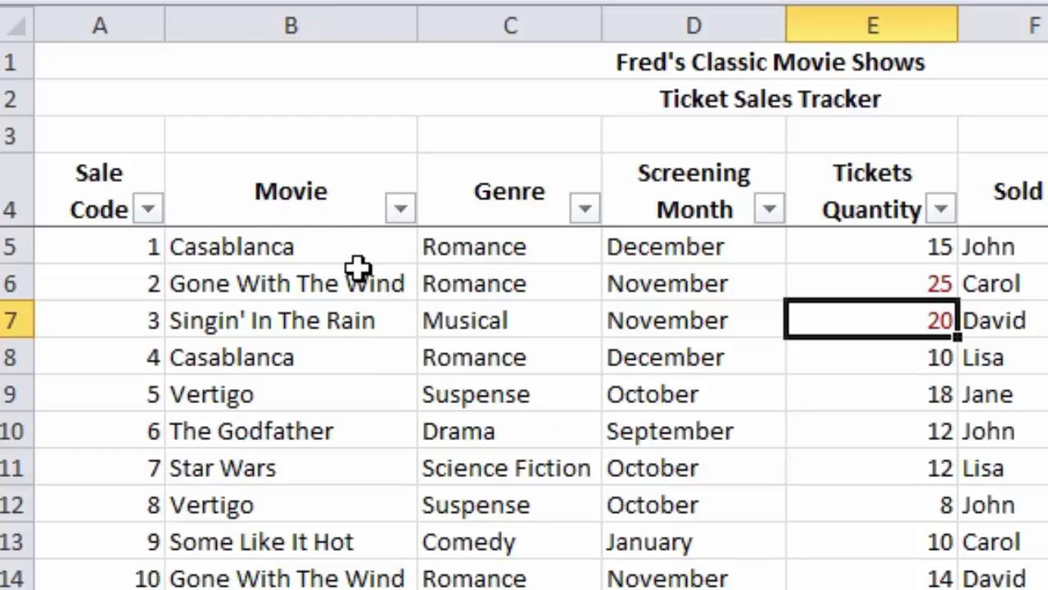
Filter the Movie column to show only Singin' In The Rain, and clear the Movie filter again after viewing the matching rows.
left_click(400, 210)
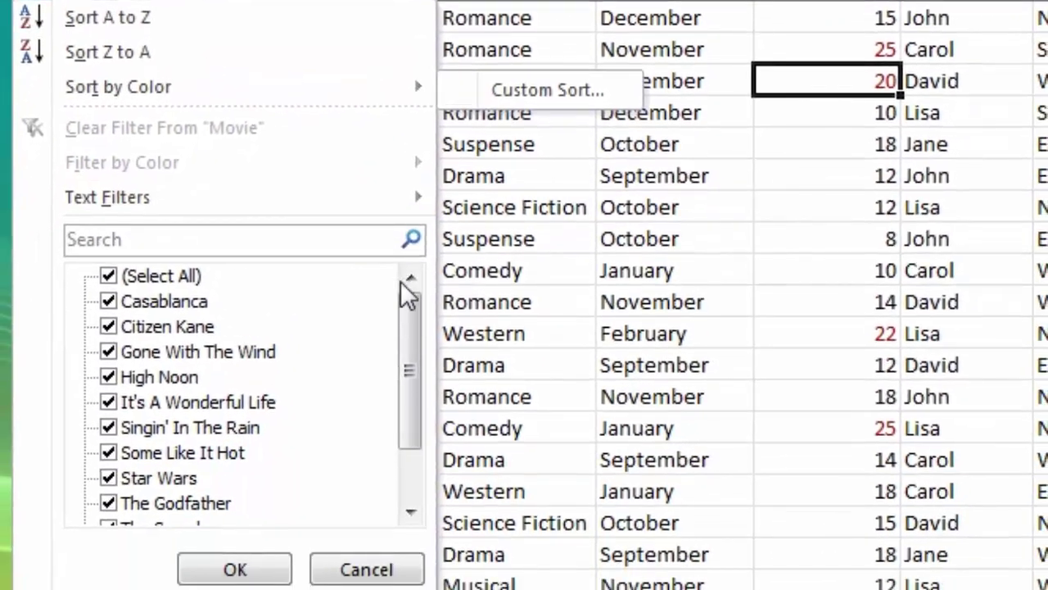
left_click_drag(408, 375, 420, 515)
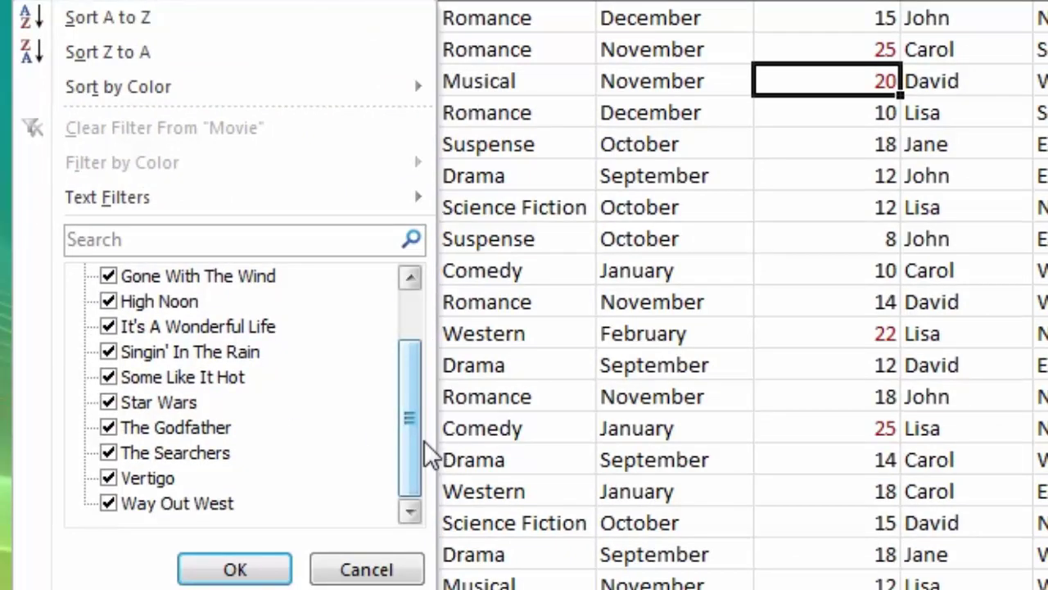
left_click_drag(410, 456, 422, 324)
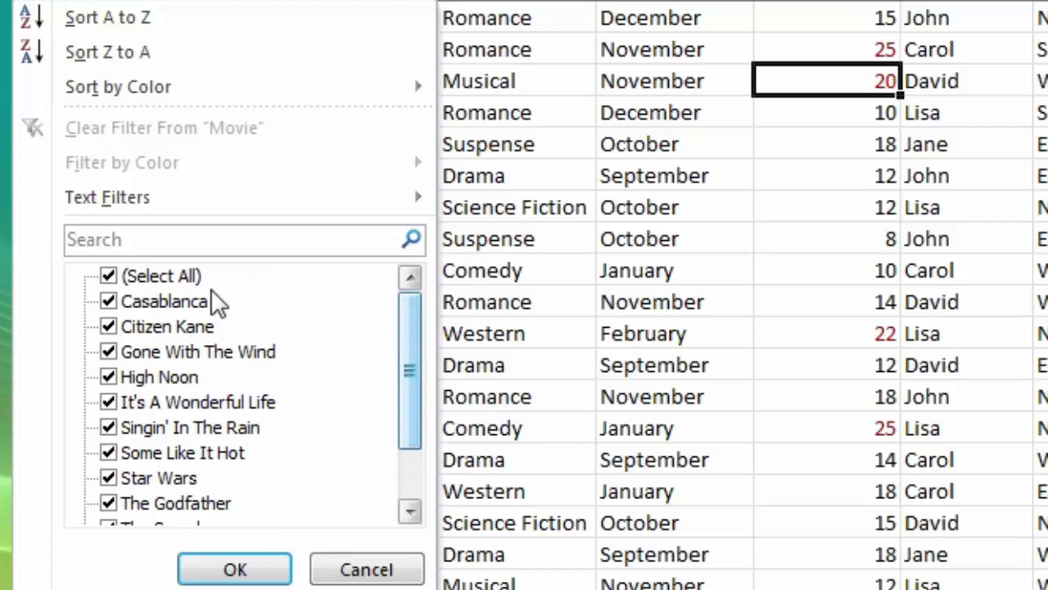
left_click(109, 276)
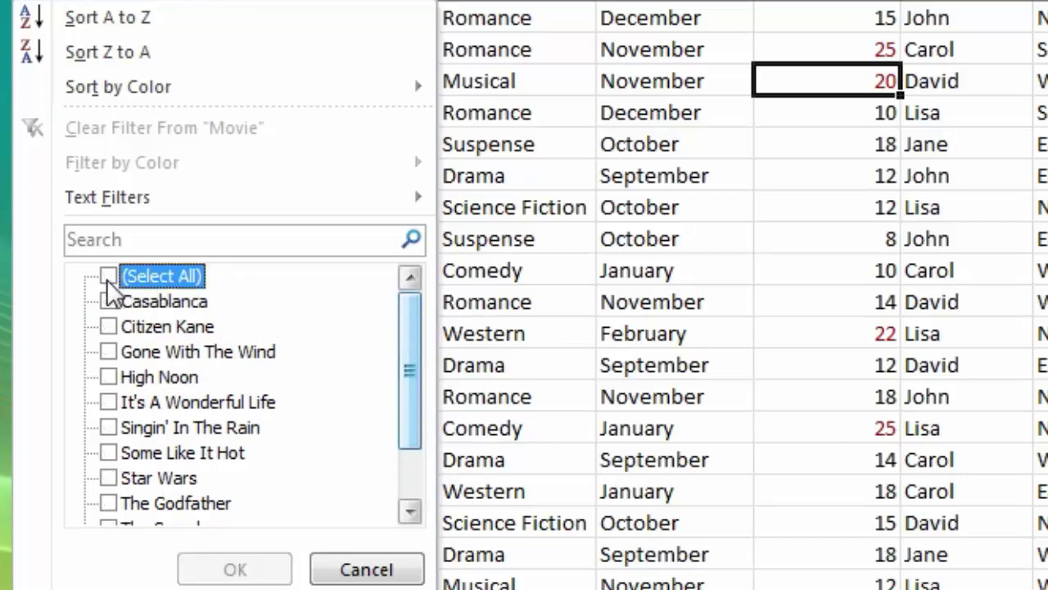
left_click(109, 428)
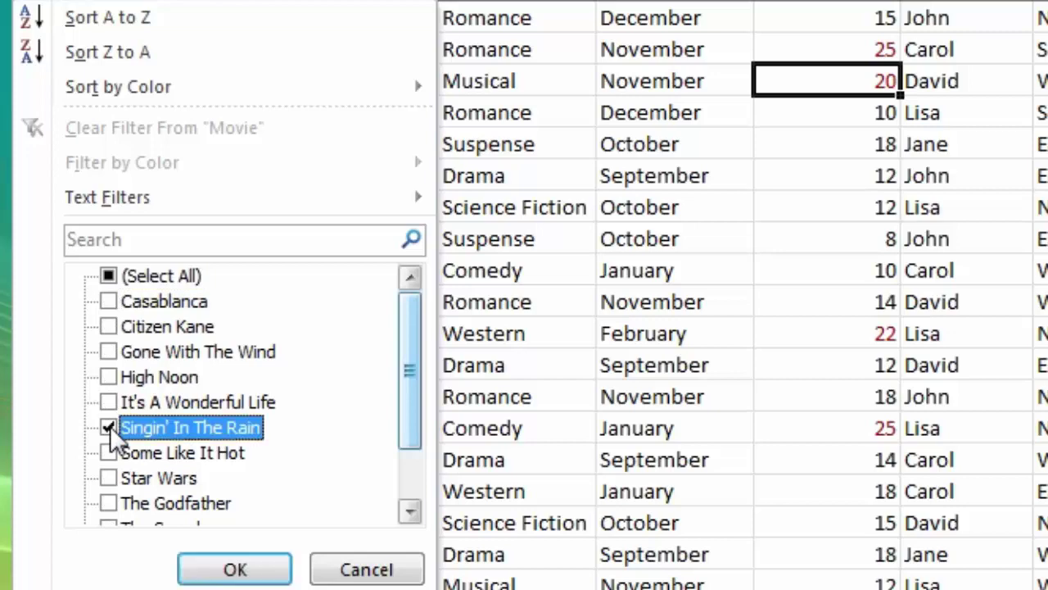
left_click(241, 566)
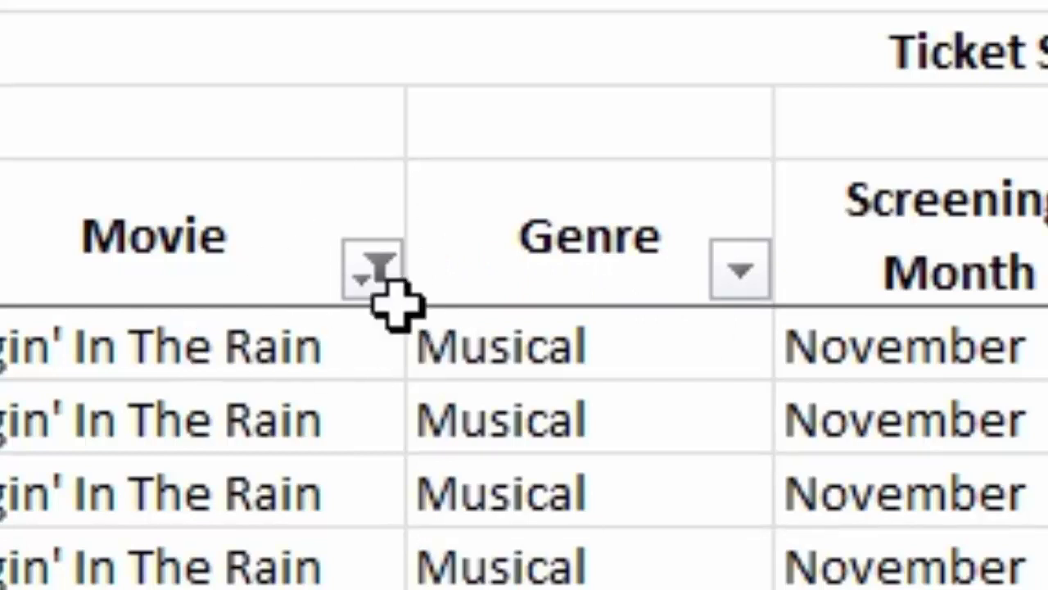
left_click(375, 270)
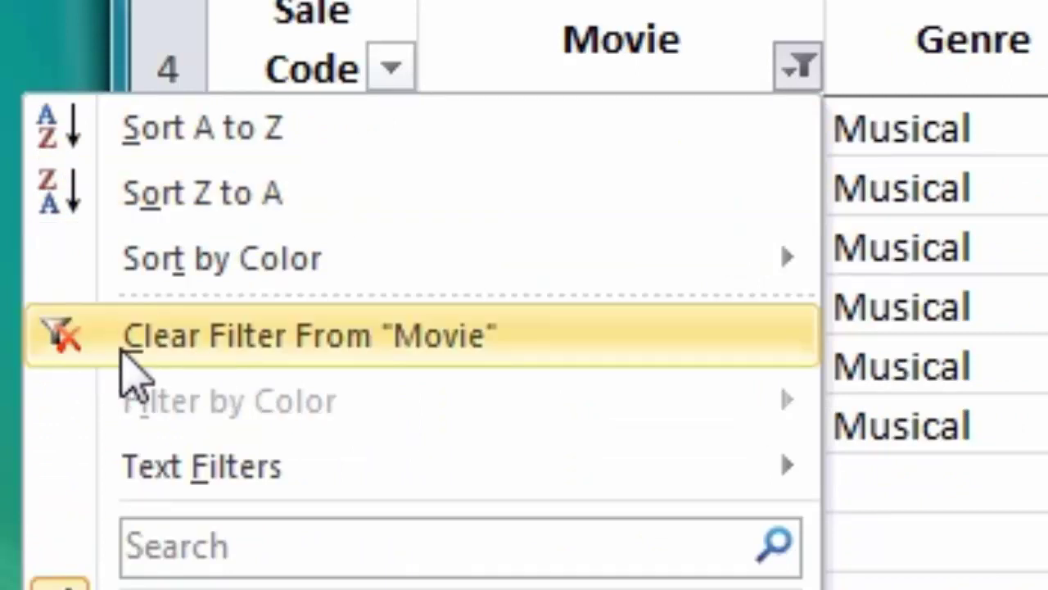
left_click(450, 345)
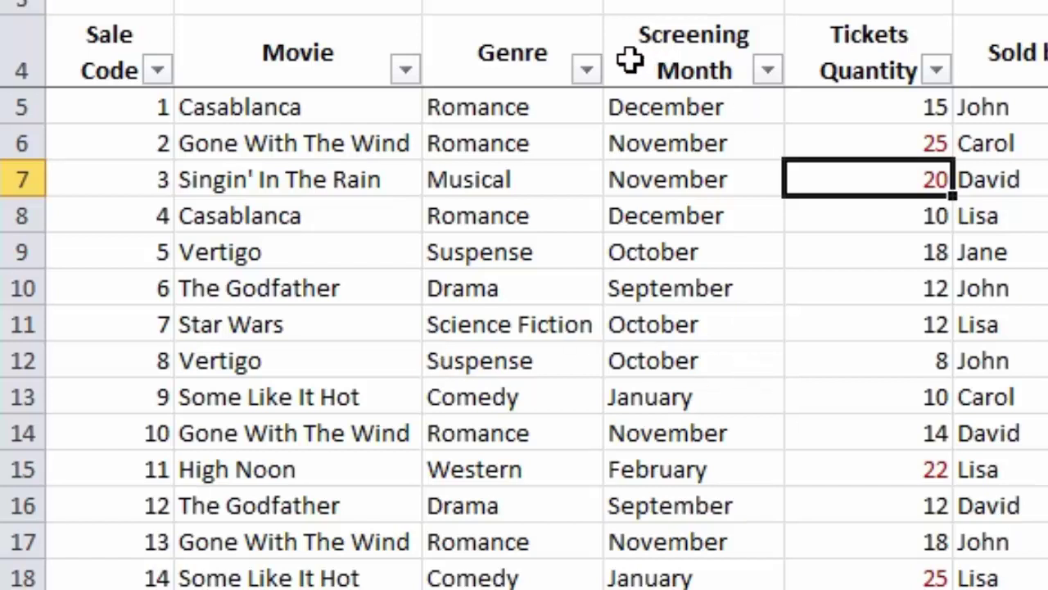
Filter the Genre column so that only Comedy rows are shown.
left_click(597, 70)
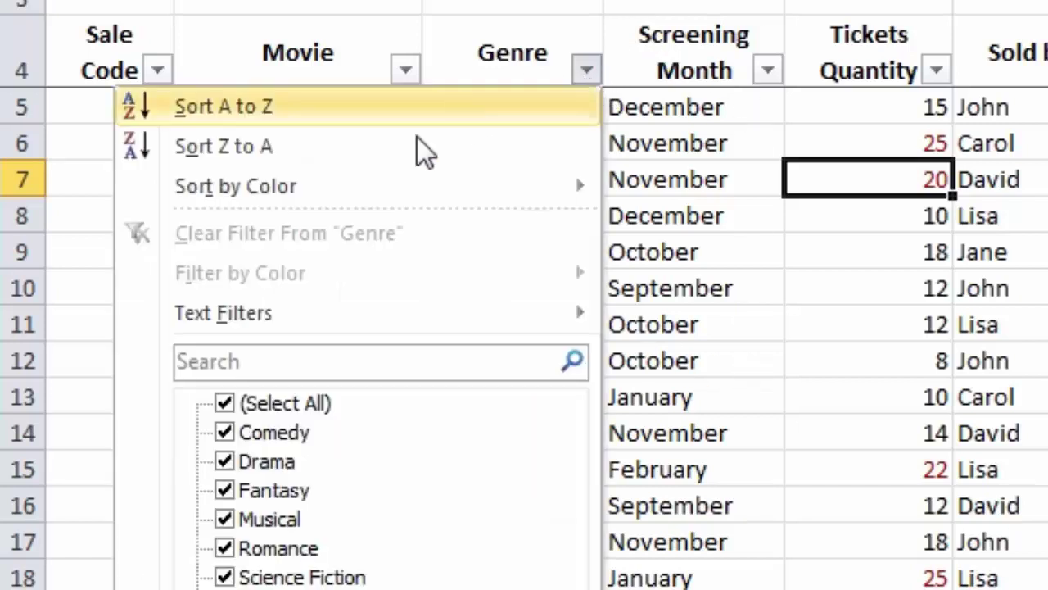
left_click(225, 403)
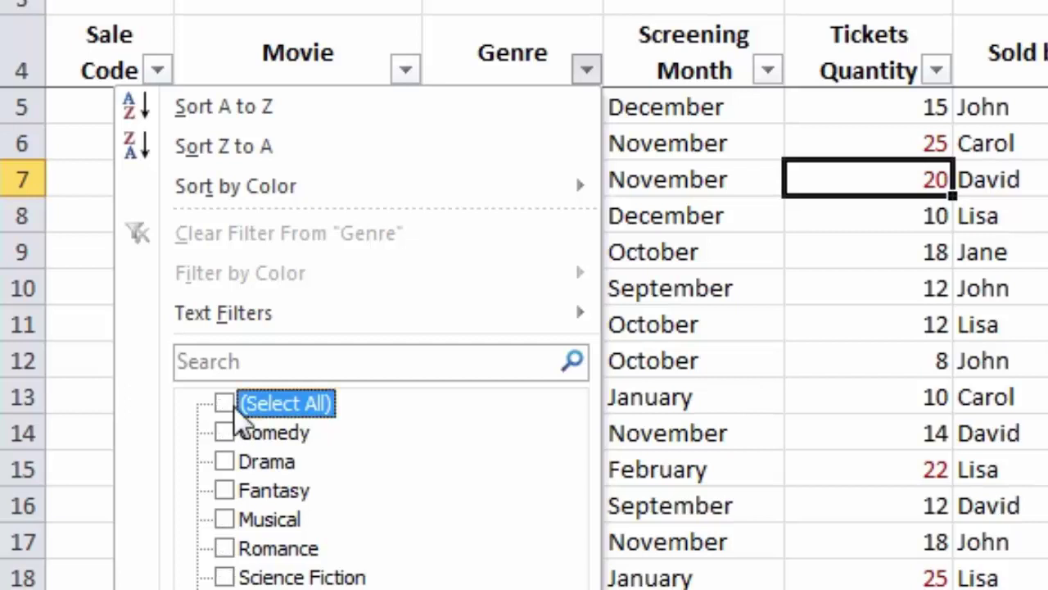
left_click(232, 434)
key("Return")
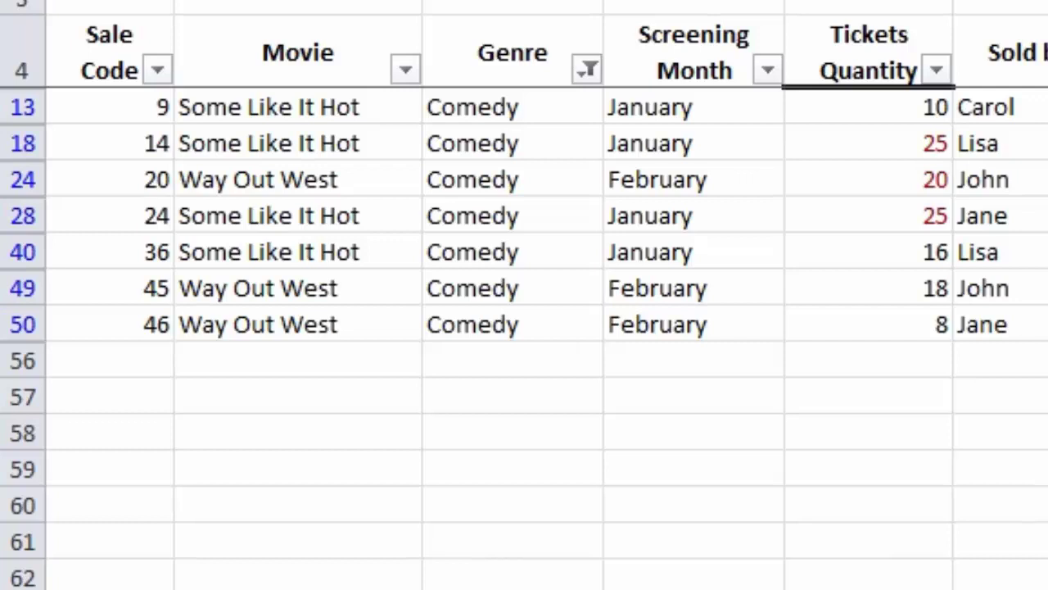
Narrow the Comedy rows by excluding Way Out West in the Movie filter, keeping only Some Like It Hot.
left_click(405, 71)
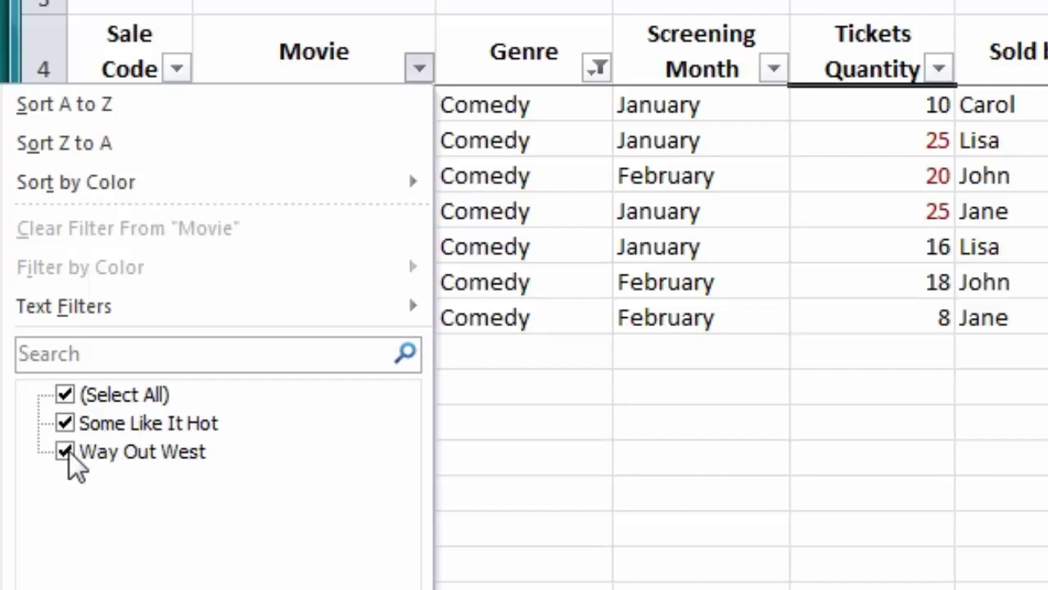
left_click(65, 452)
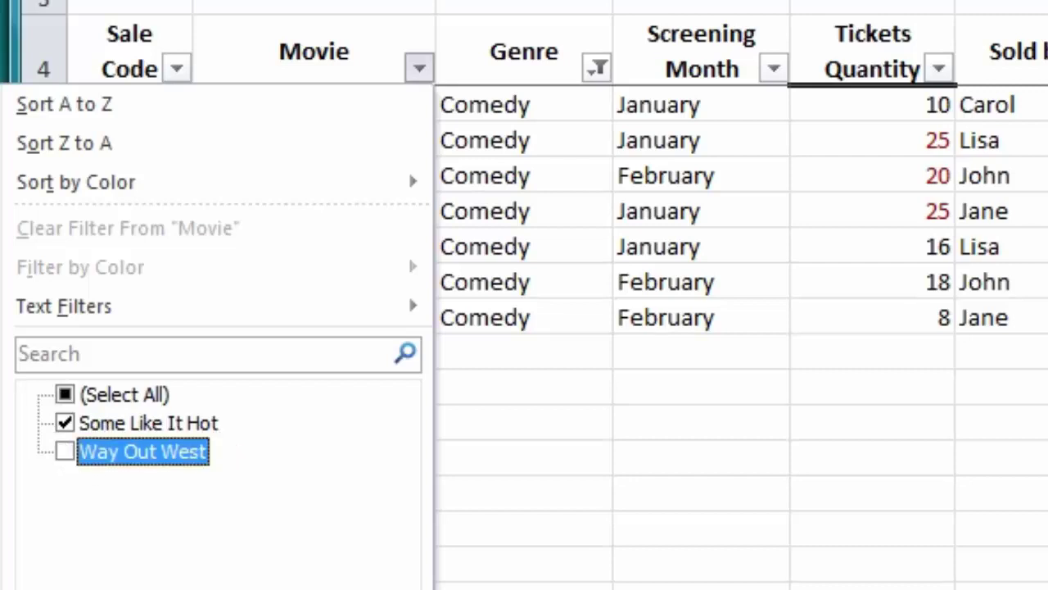
key("Return")
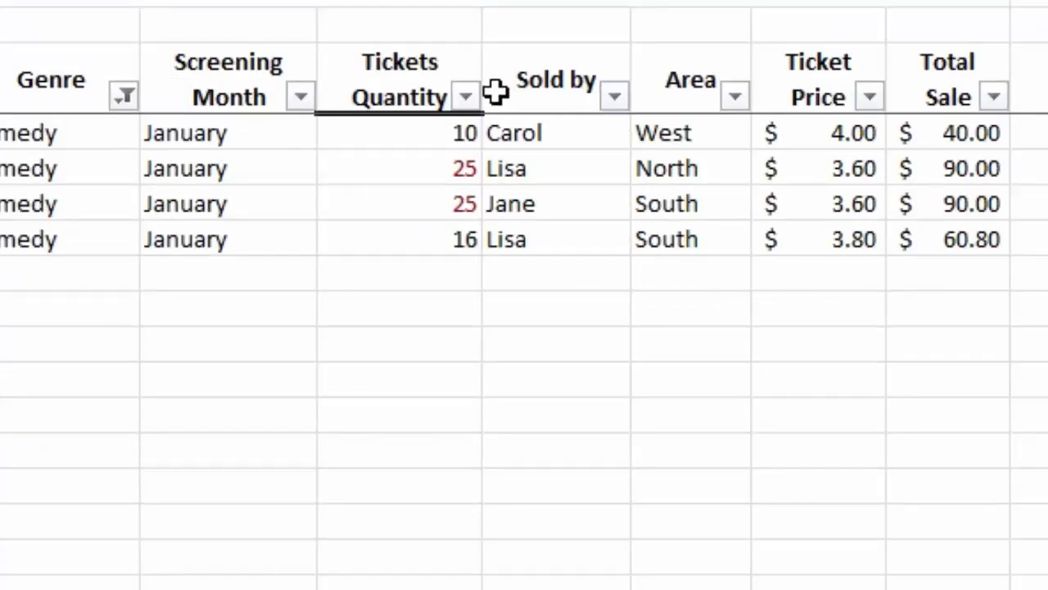
Filter the Sold by column to keep only the last of the three listed sellers.
left_click(614, 98)
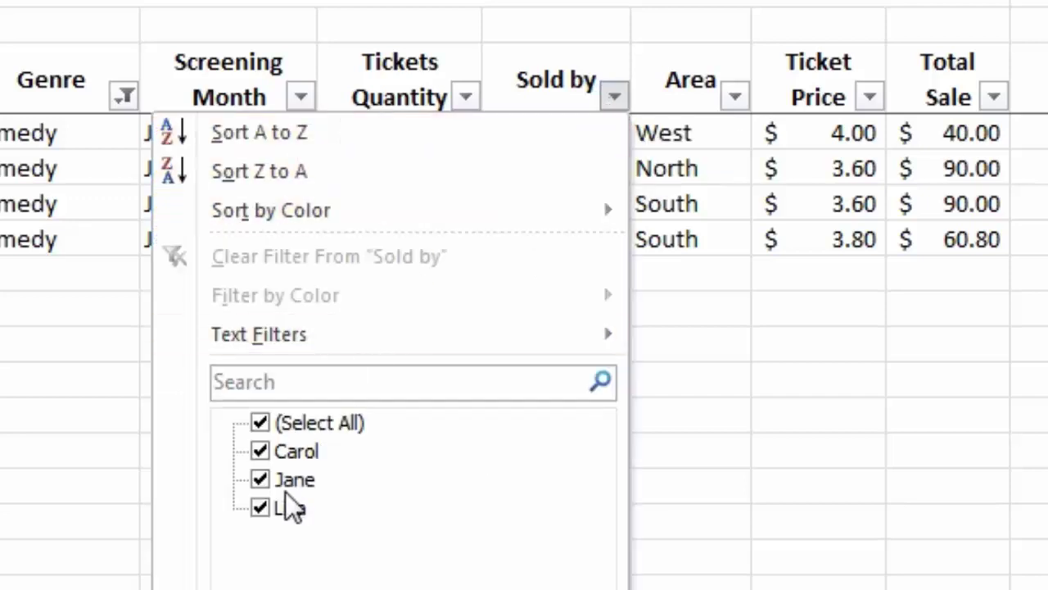
left_click(260, 452)
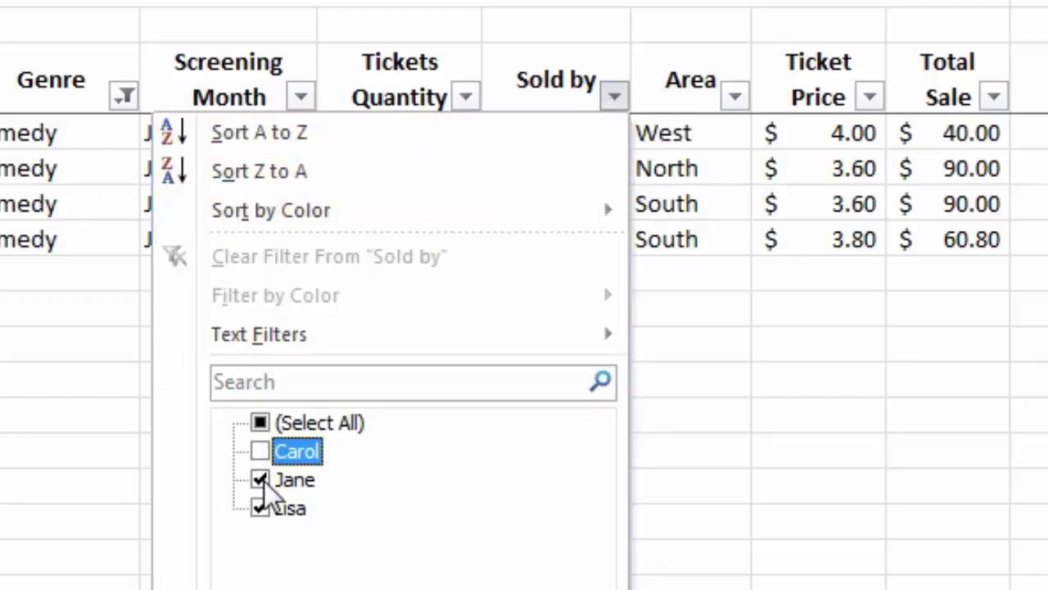
left_click(260, 480)
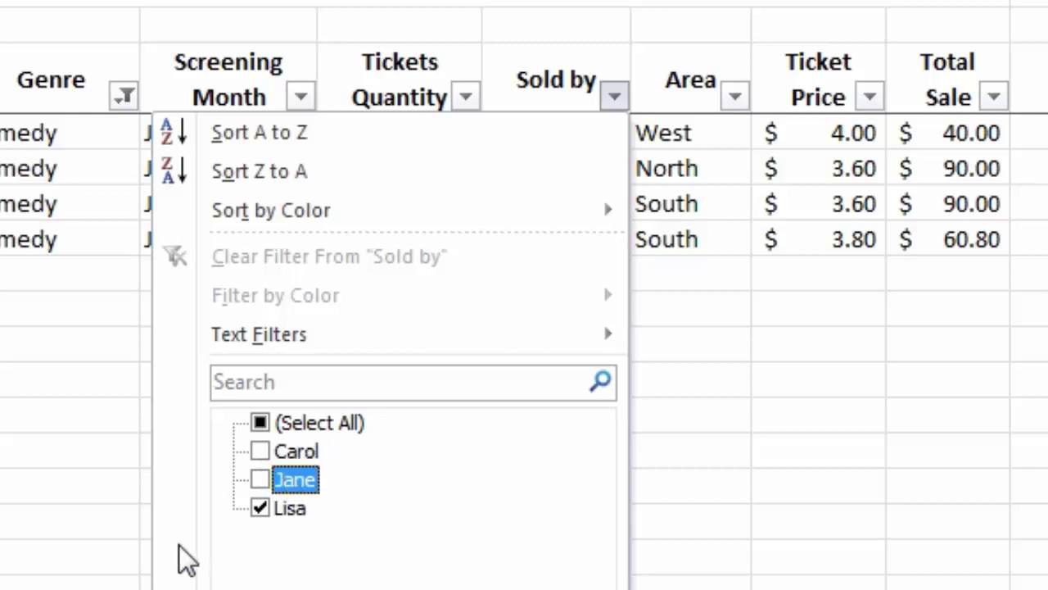
left_click(434, 587)
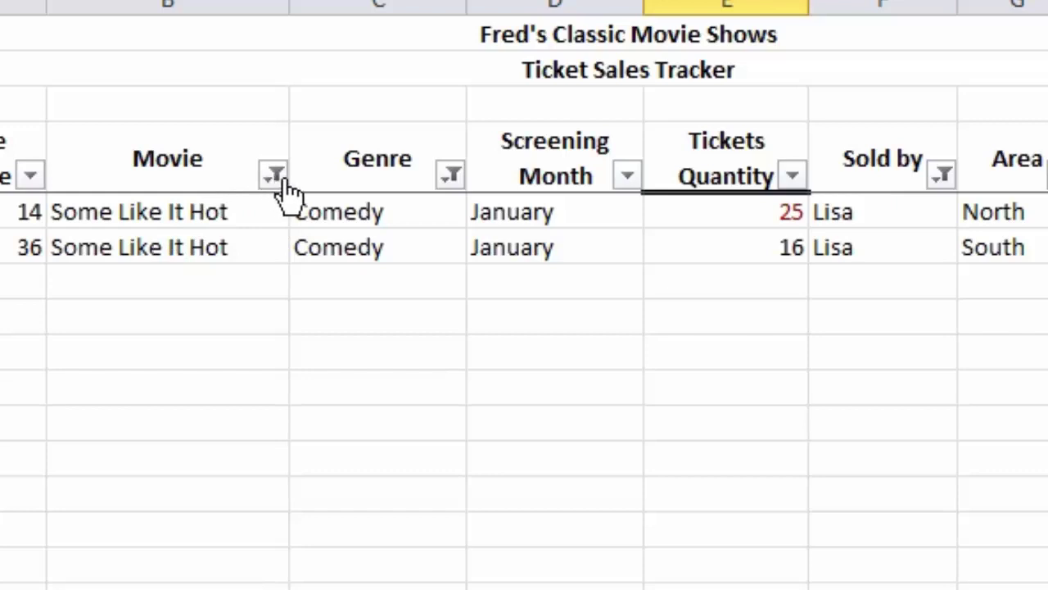
Clear the Movie, Genre and Sold by filters all at once while leaving filtering turned on.
mouse_move(277, 184)
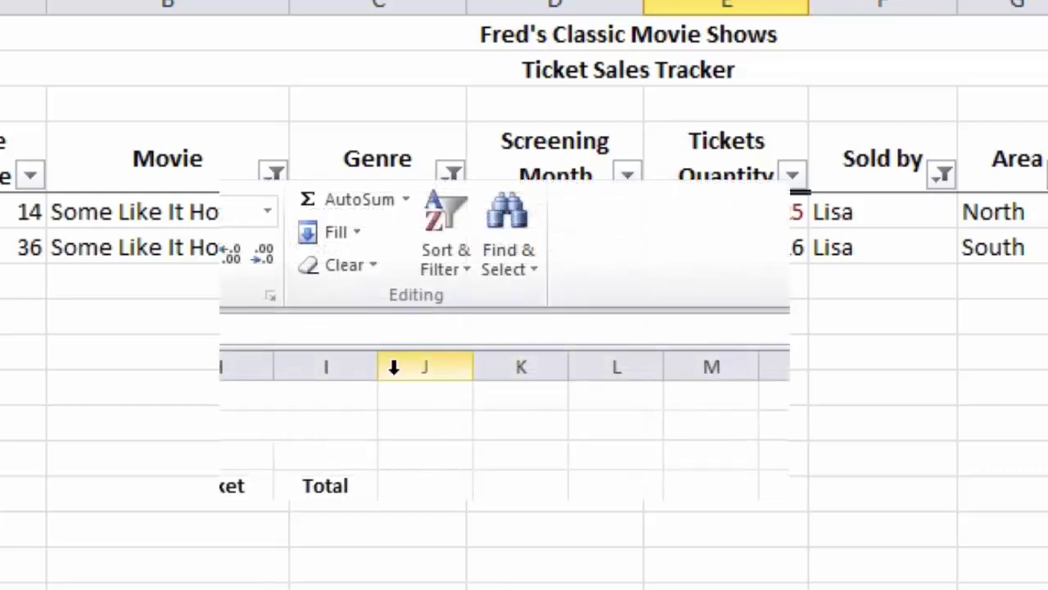
left_click(448, 275)
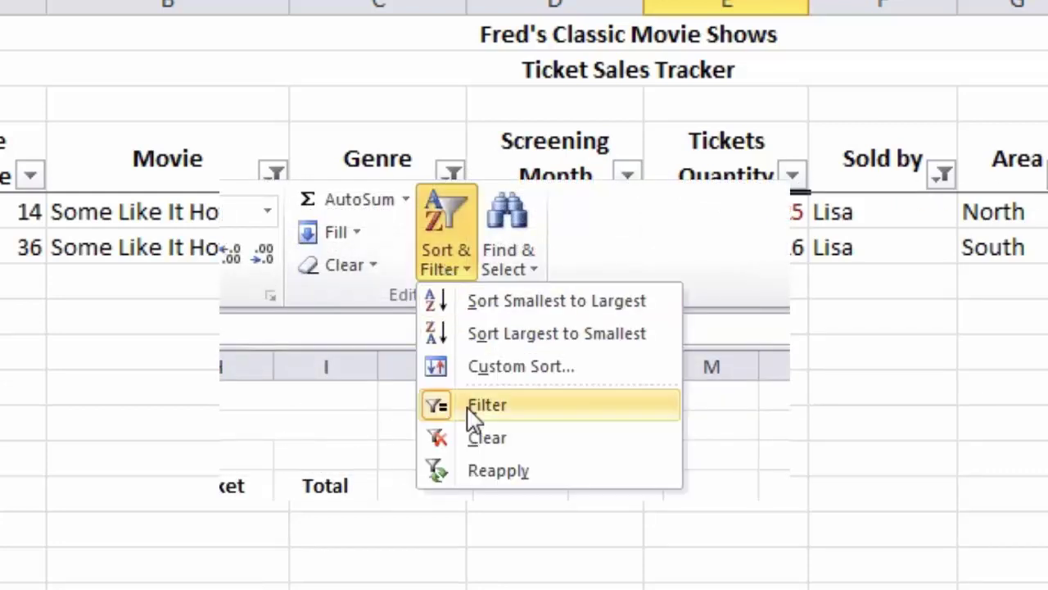
left_click(497, 447)
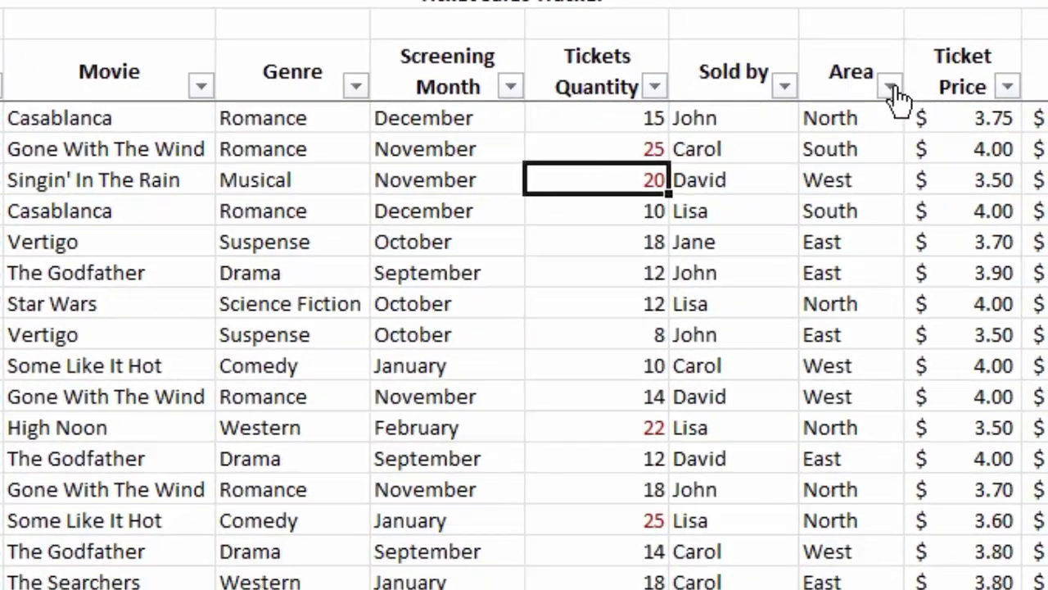
Filter the Area column so that only North rows are shown.
left_click(909, 97)
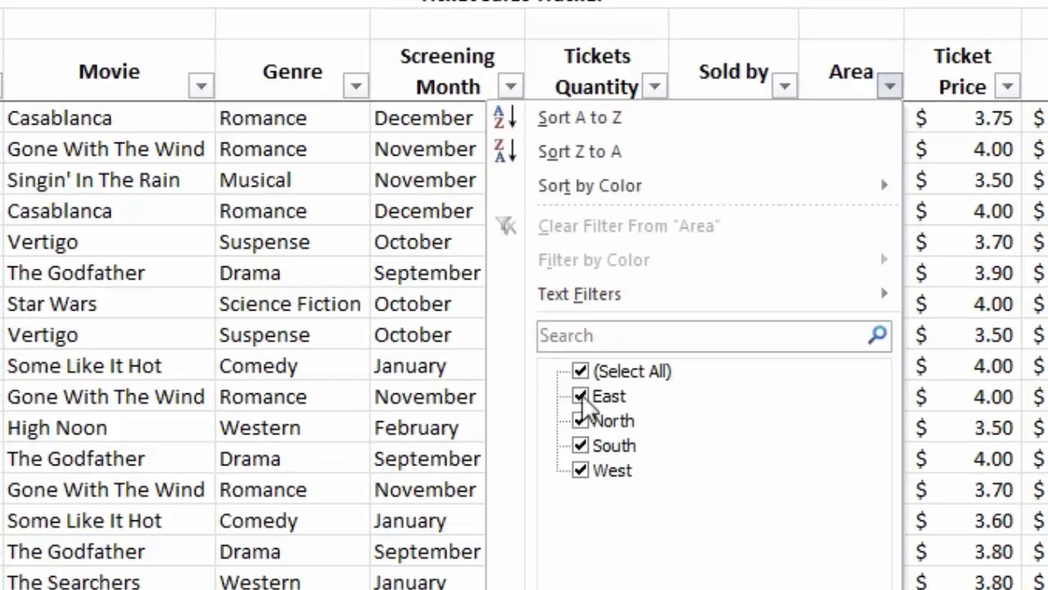
left_click(583, 374)
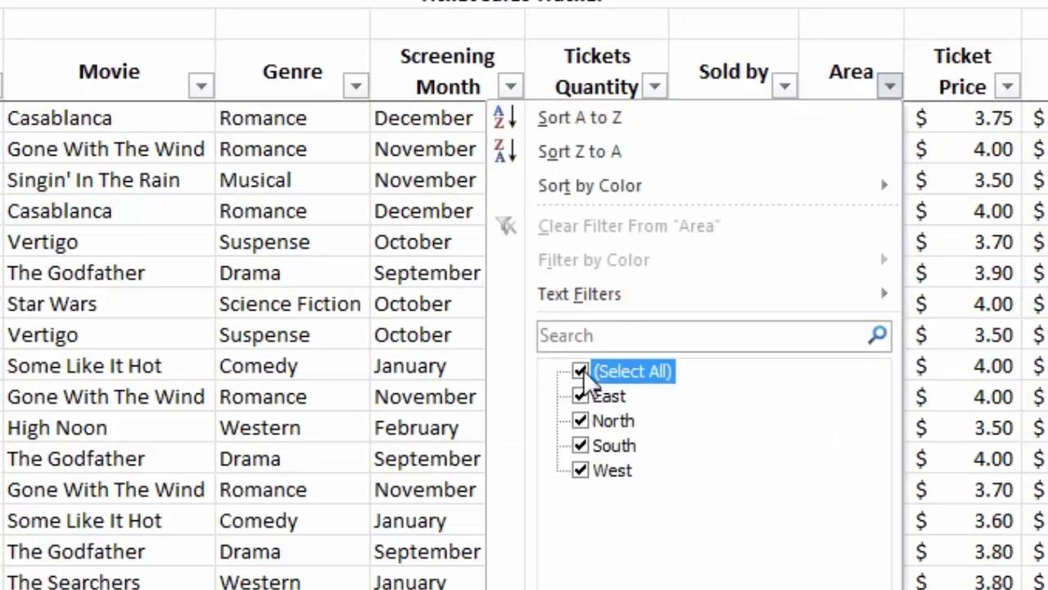
left_click(584, 422)
key("Return")
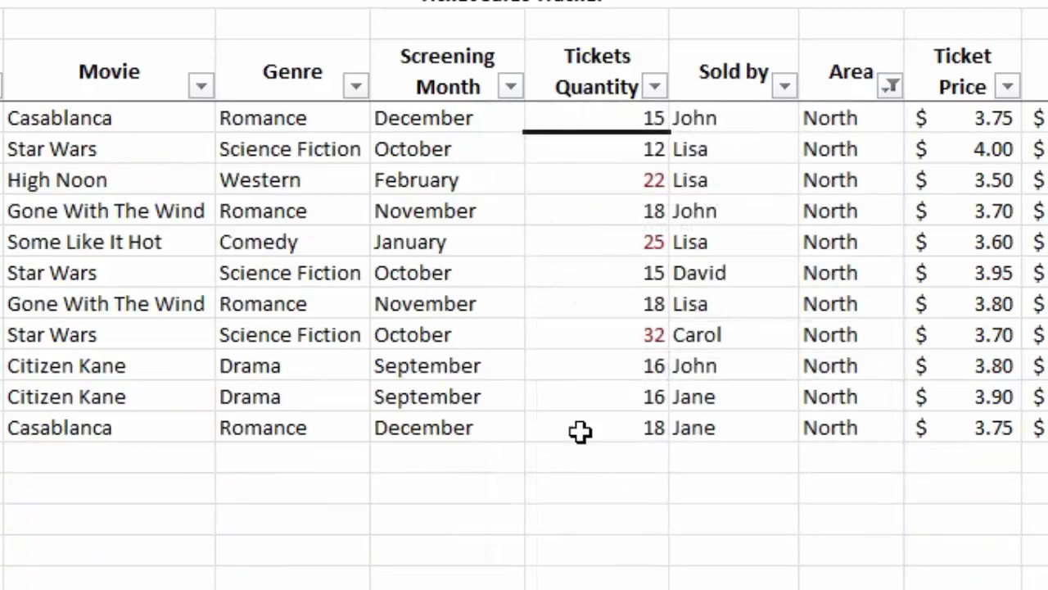
Narrow the North rows to the Drama genre, and clear all filters from the table after viewing the matches.
left_click(356, 87)
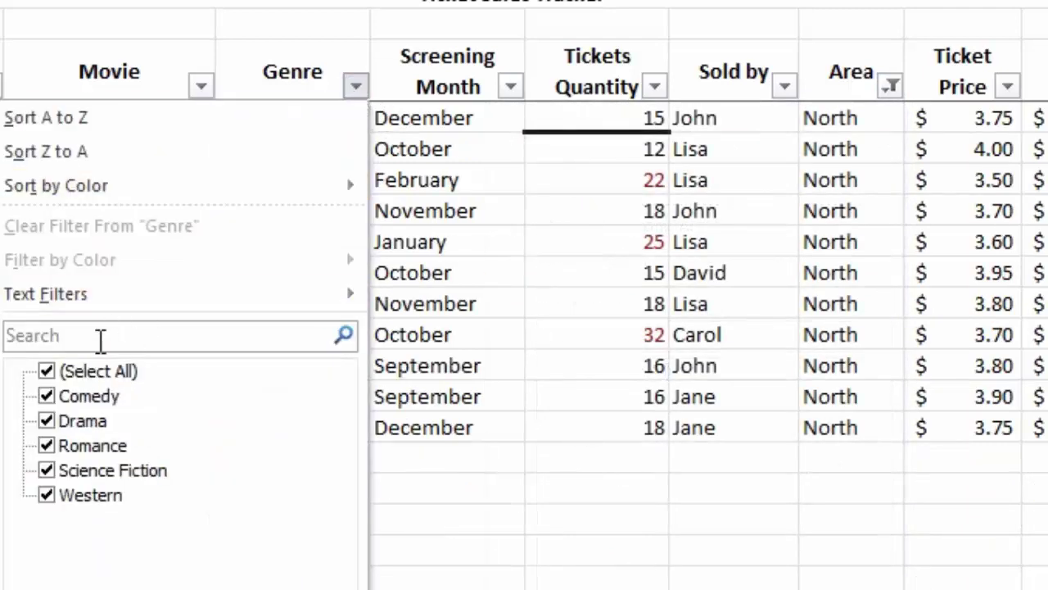
left_click(50, 373)
left_click(46, 421)
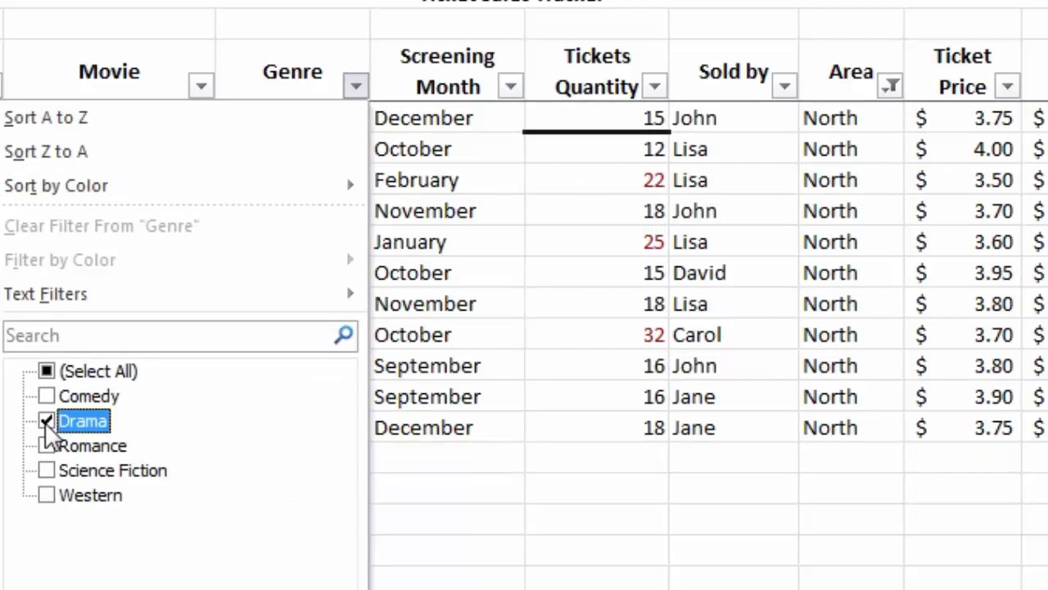
key("Return")
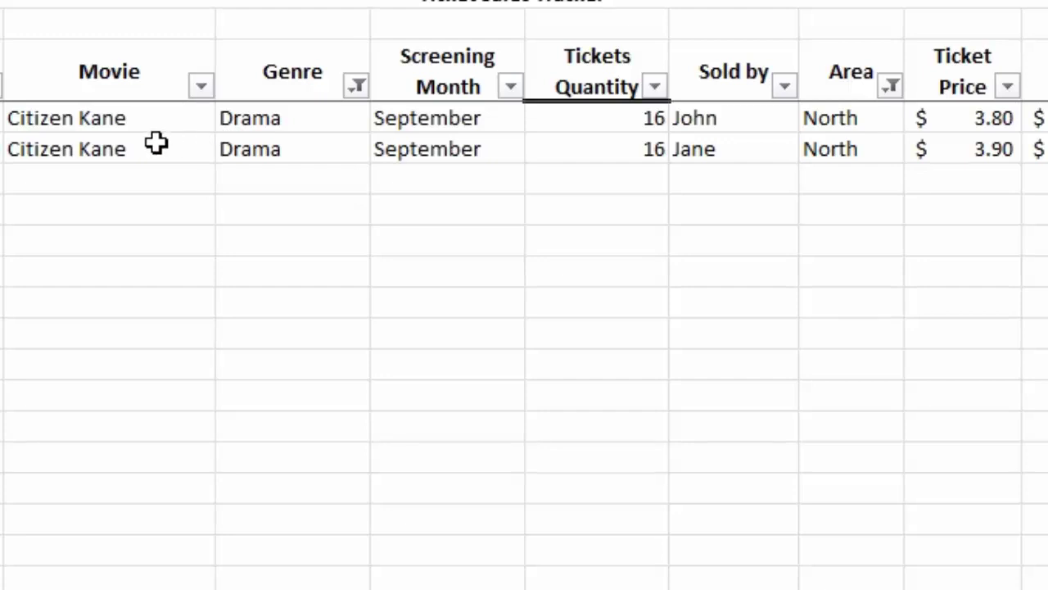
left_click(455, 274)
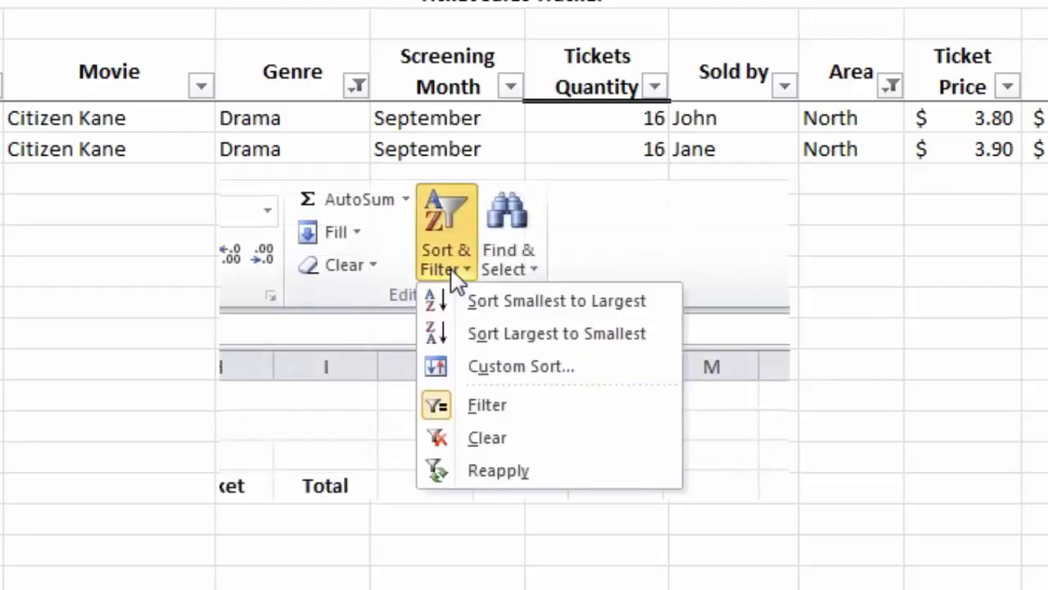
left_click(437, 438)
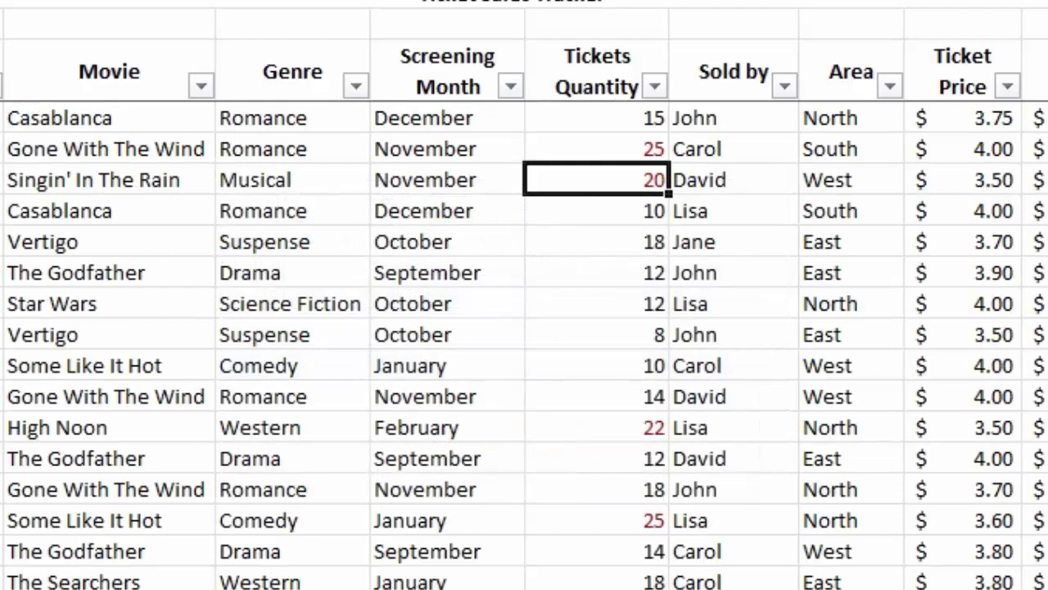
Filter the Area column so that only West rows are shown.
left_click(890, 87)
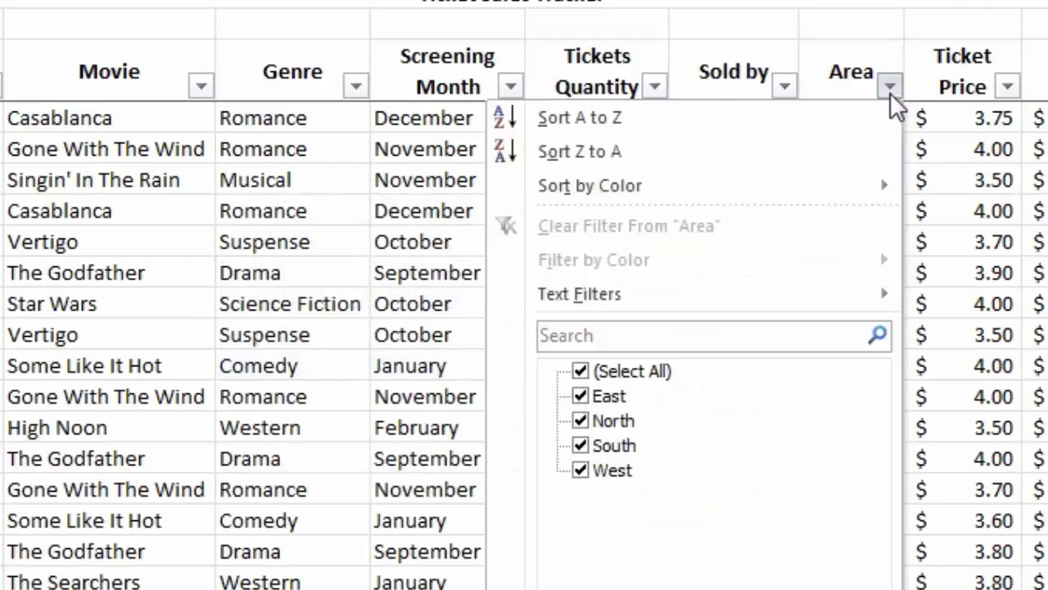
left_click(605, 372)
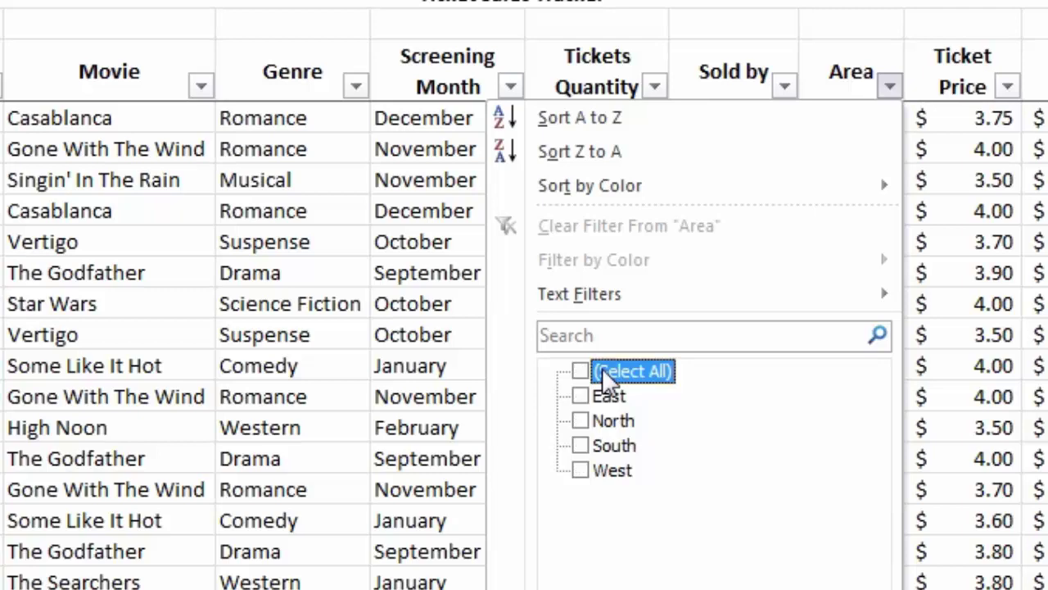
left_click(584, 473)
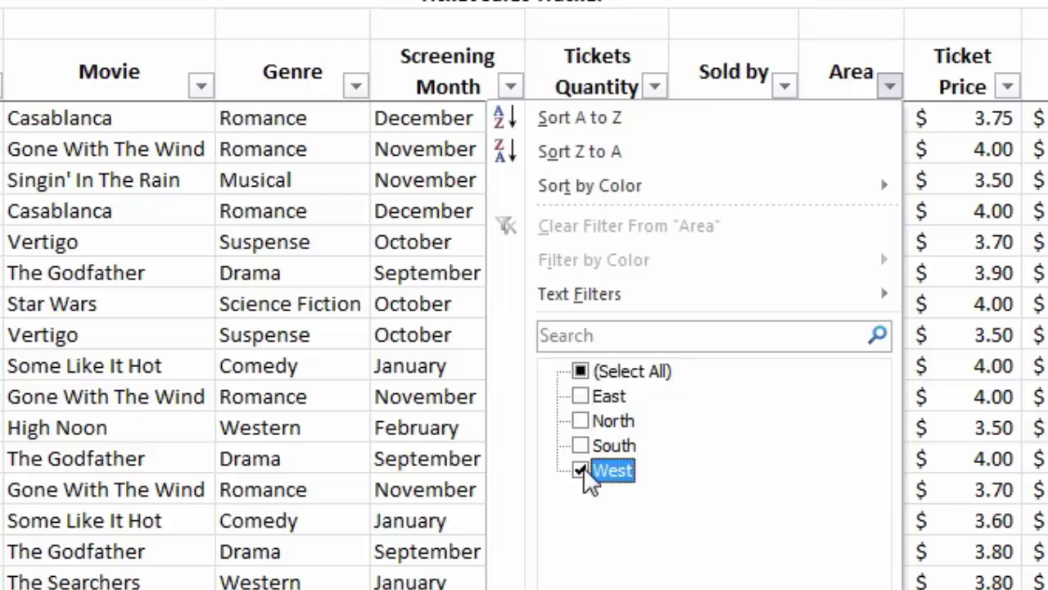
key("Return")
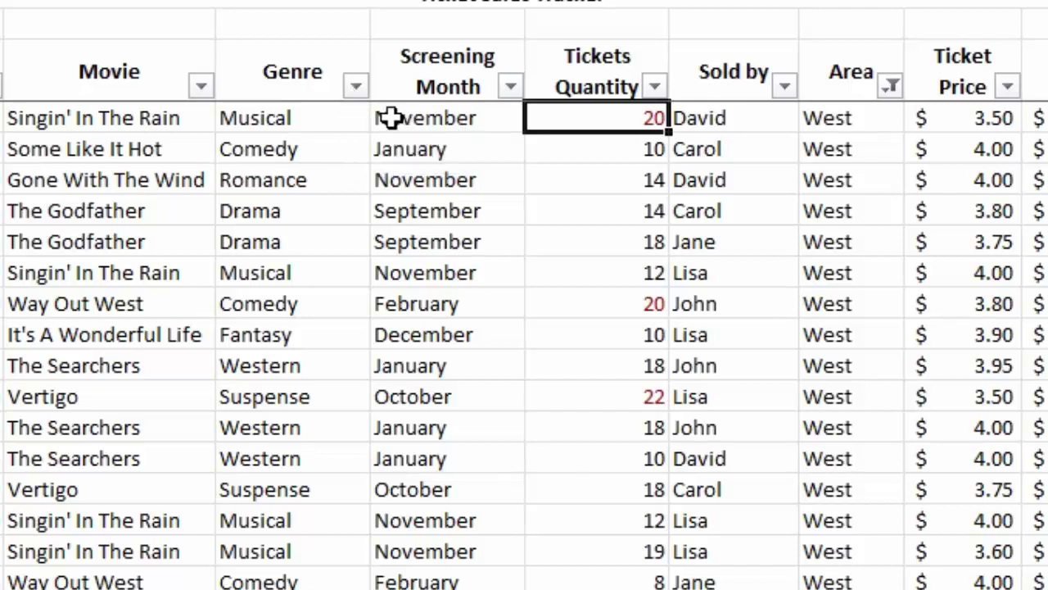
Narrow the West rows to the Musical genre by filtering the Genre column.
left_click(359, 86)
left_click(89, 373)
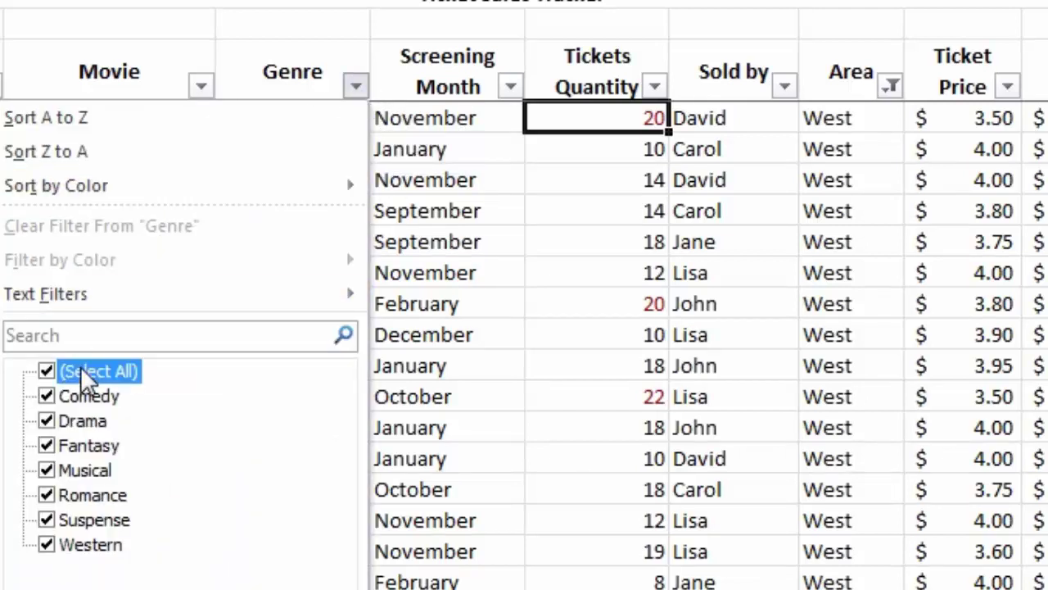
left_click(74, 473)
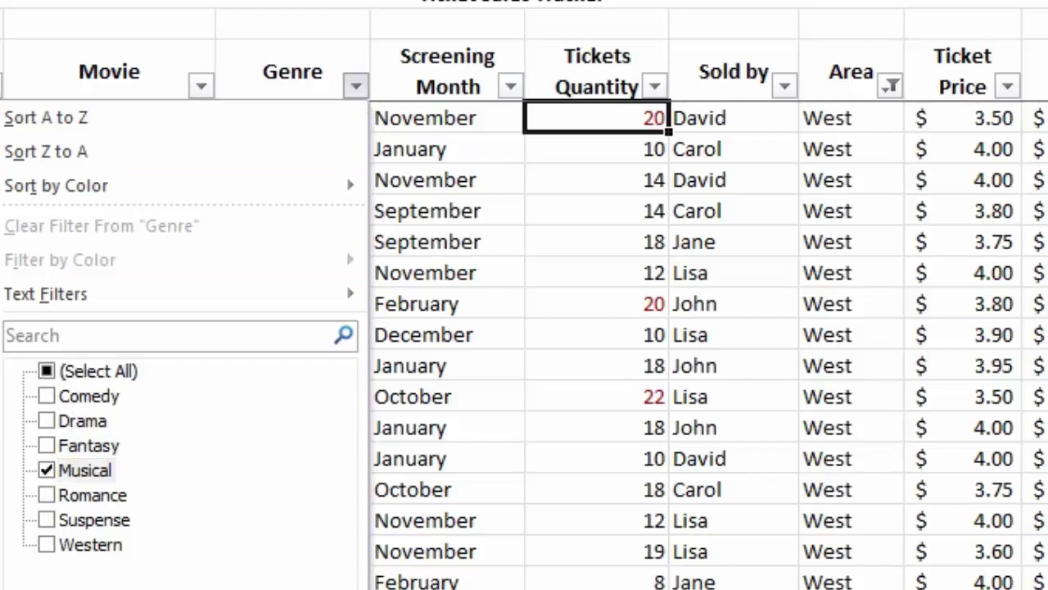
key("Return")
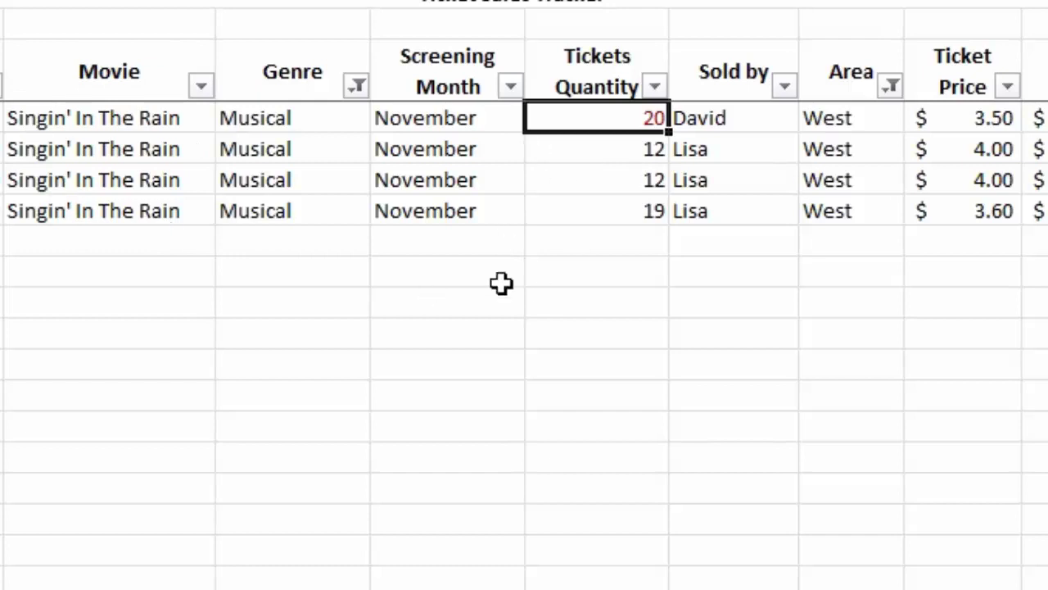
Clear the Genre and Area filters together while leaving filtering turned on, and look through the full list.
left_click(447, 275)
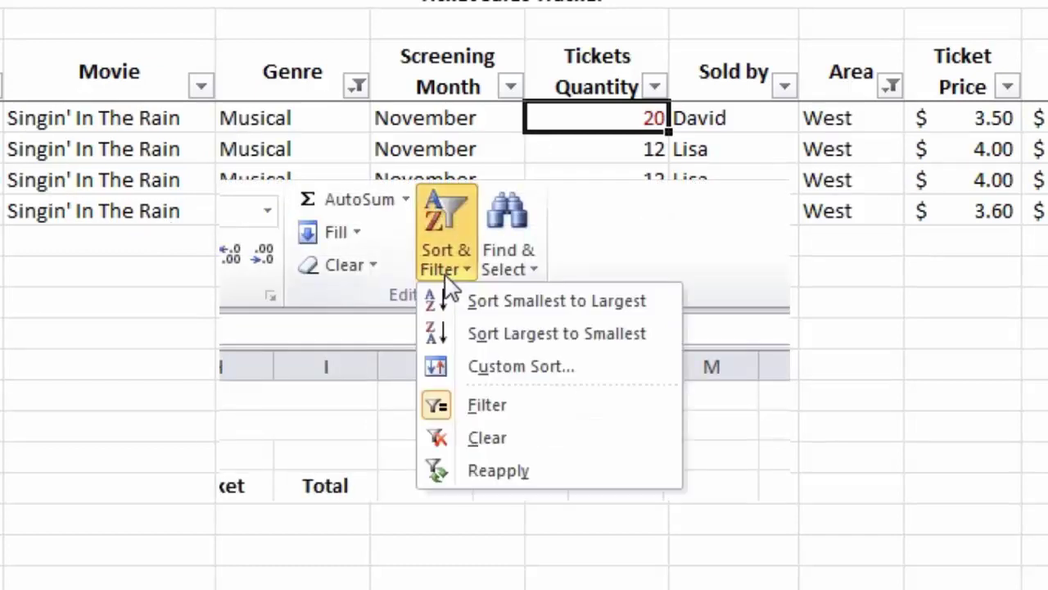
left_click(492, 436)
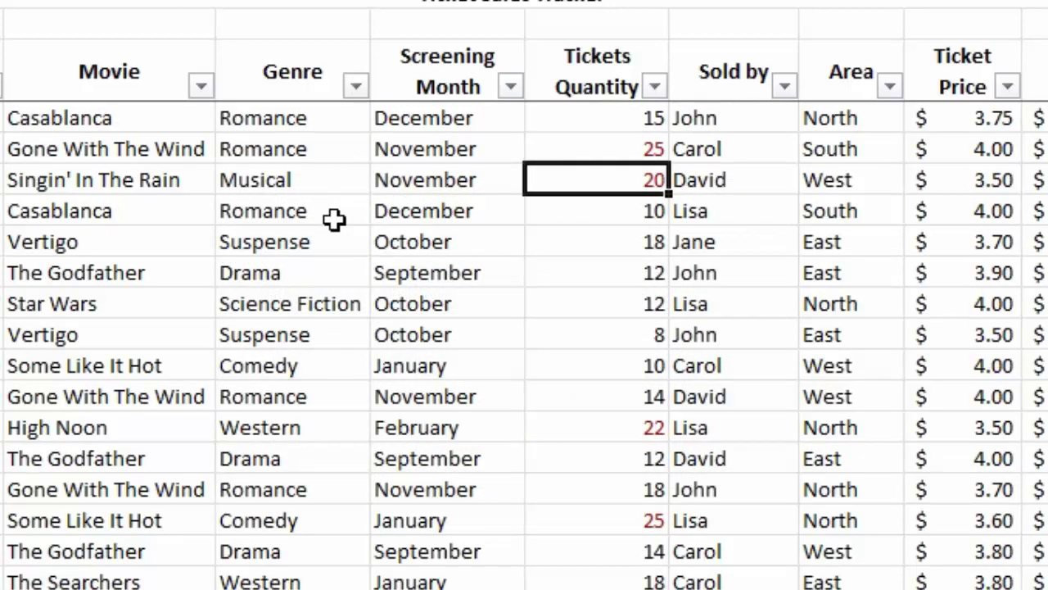
scroll(349, 261, "down", 3)
scroll(350, 261, "up", 3)
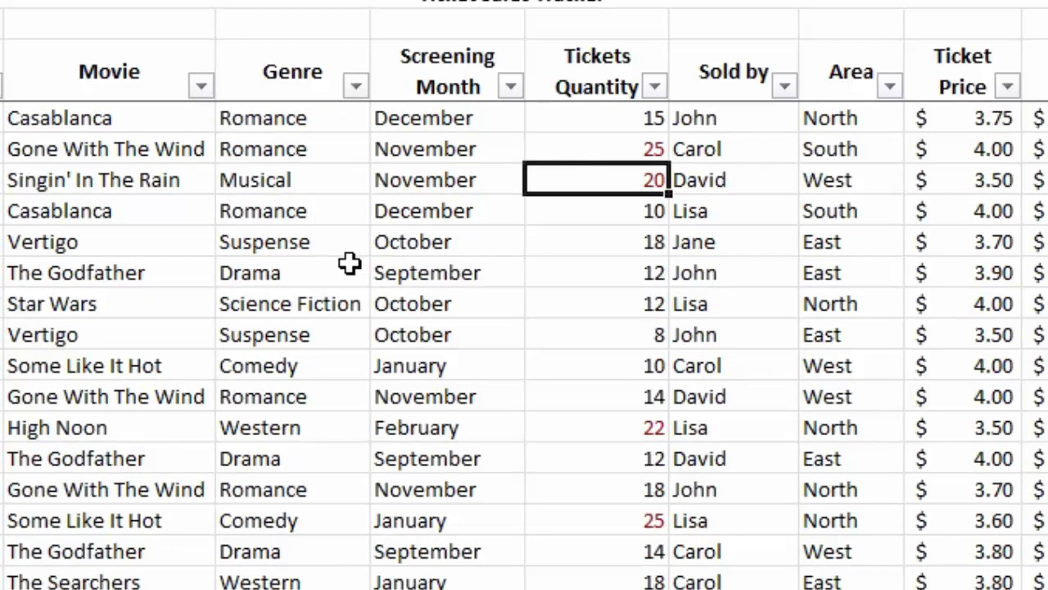
Apply a custom text filter to the Genre column showing rows where the genre does not equal "comedy".
left_click(358, 87)
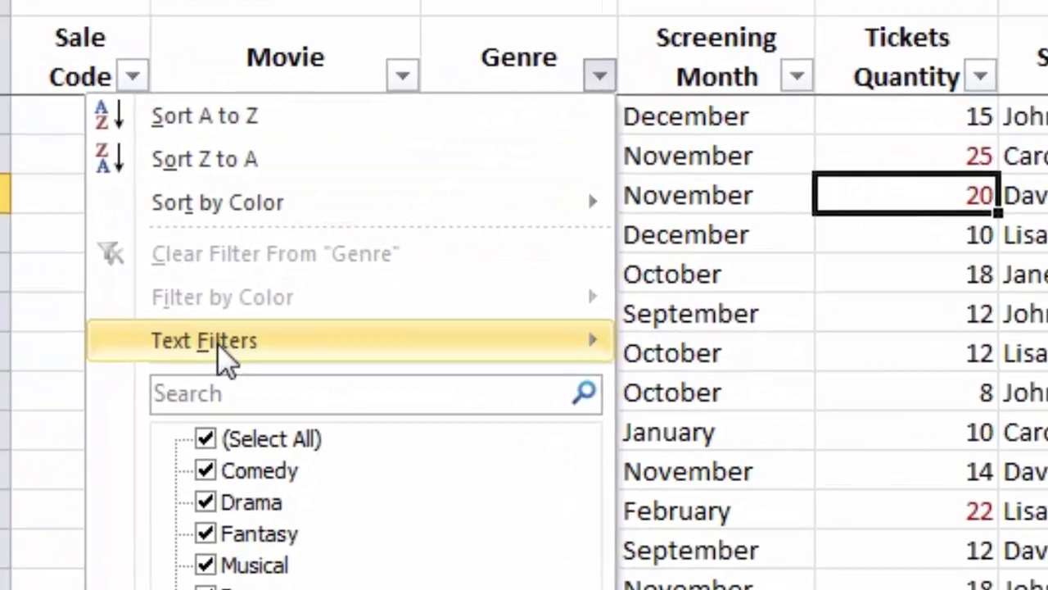
mouse_move(218, 346)
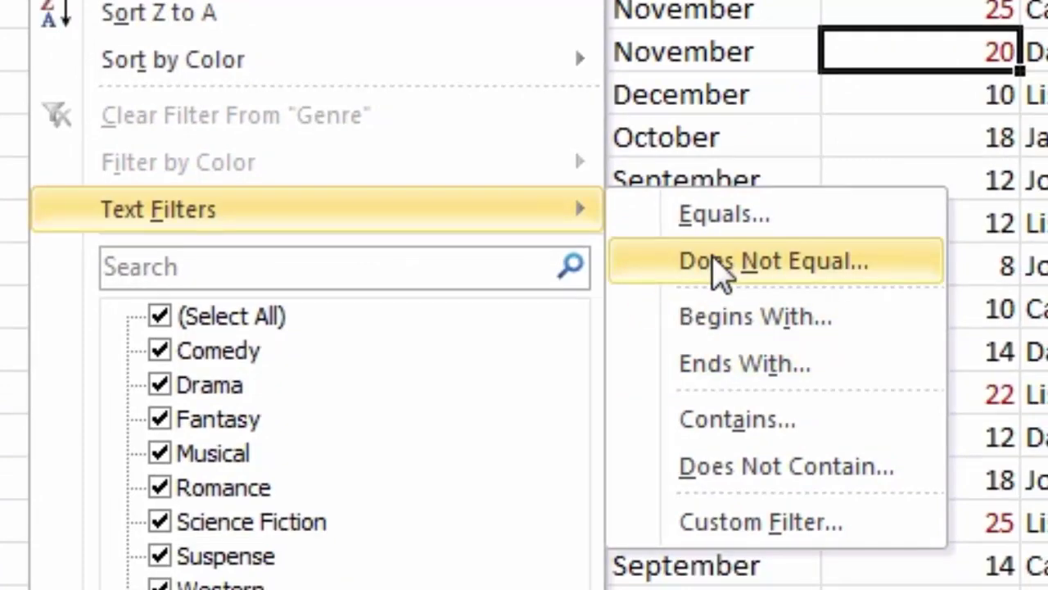
left_click(713, 264)
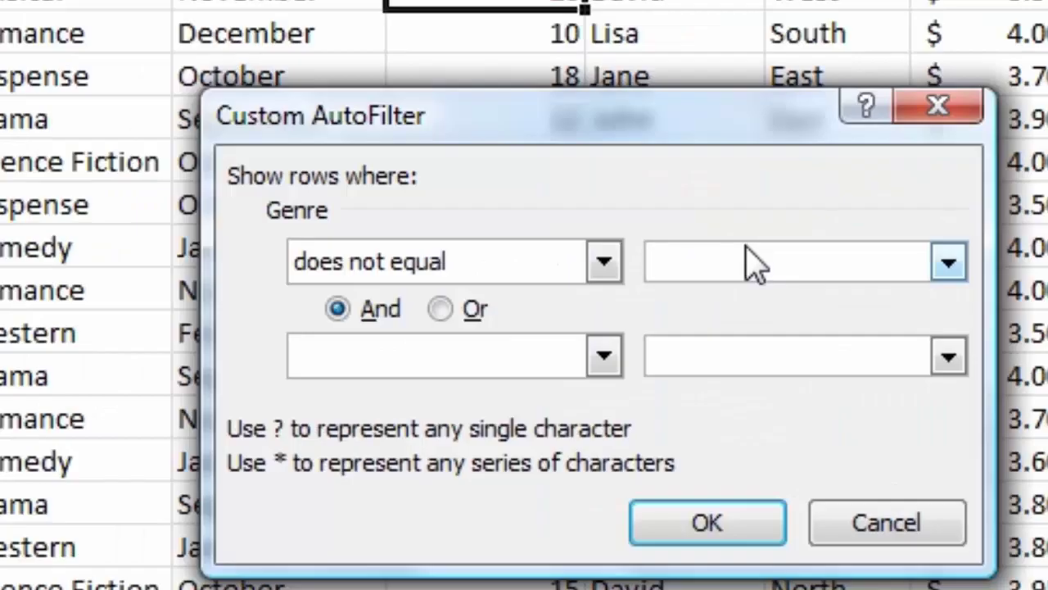
left_click_drag(503, 123, 475, 90)
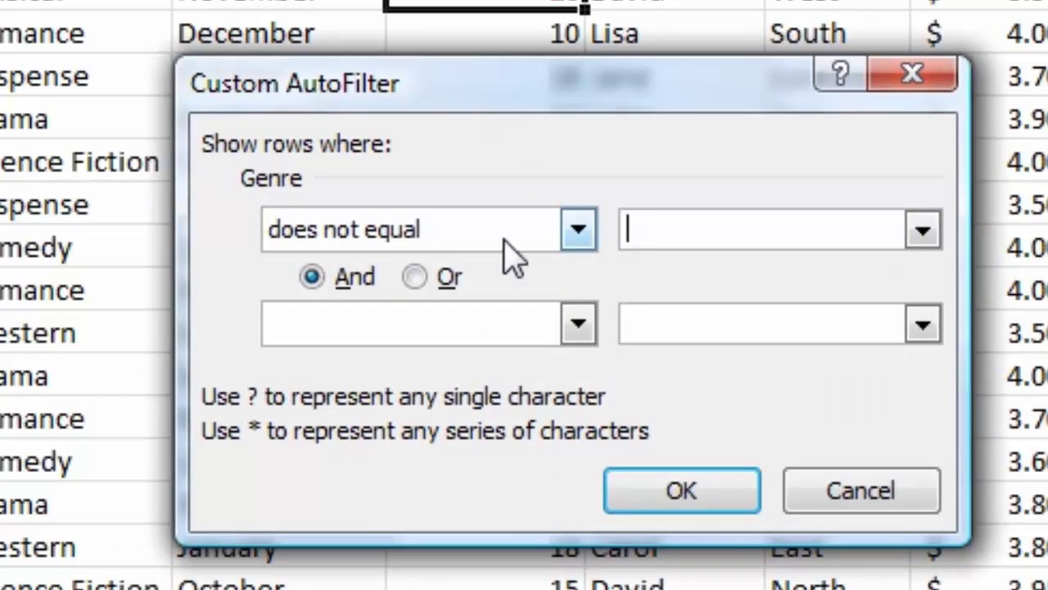
left_click(578, 232)
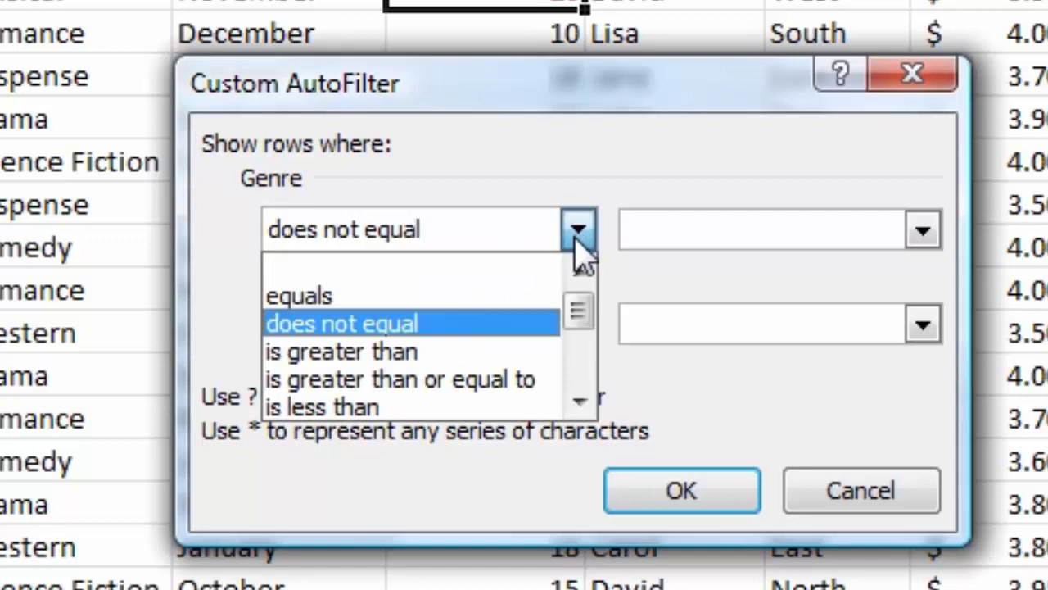
left_click(573, 244)
left_click(709, 227)
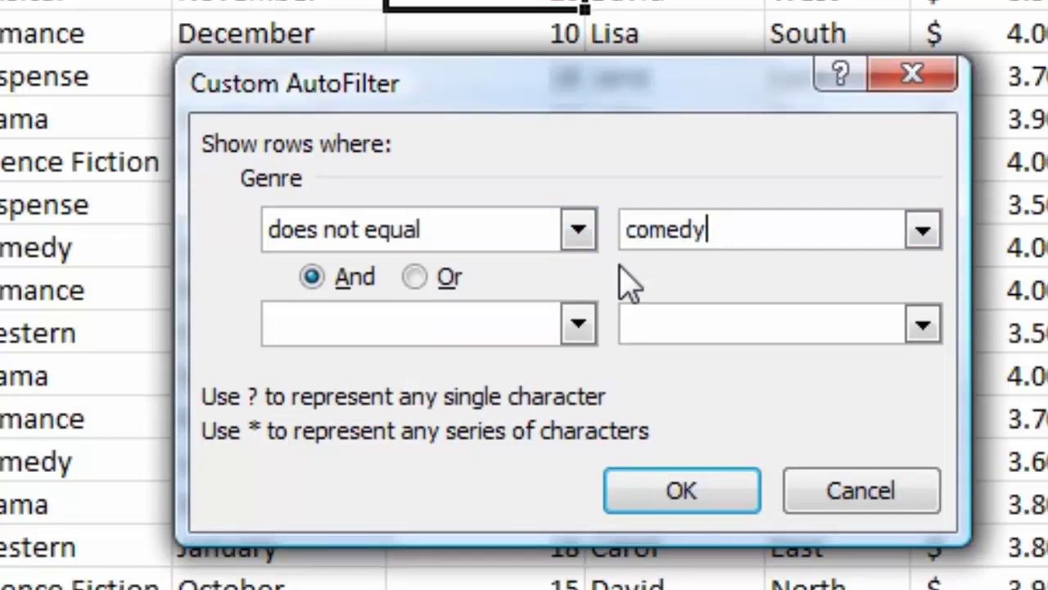
left_click(680, 495)
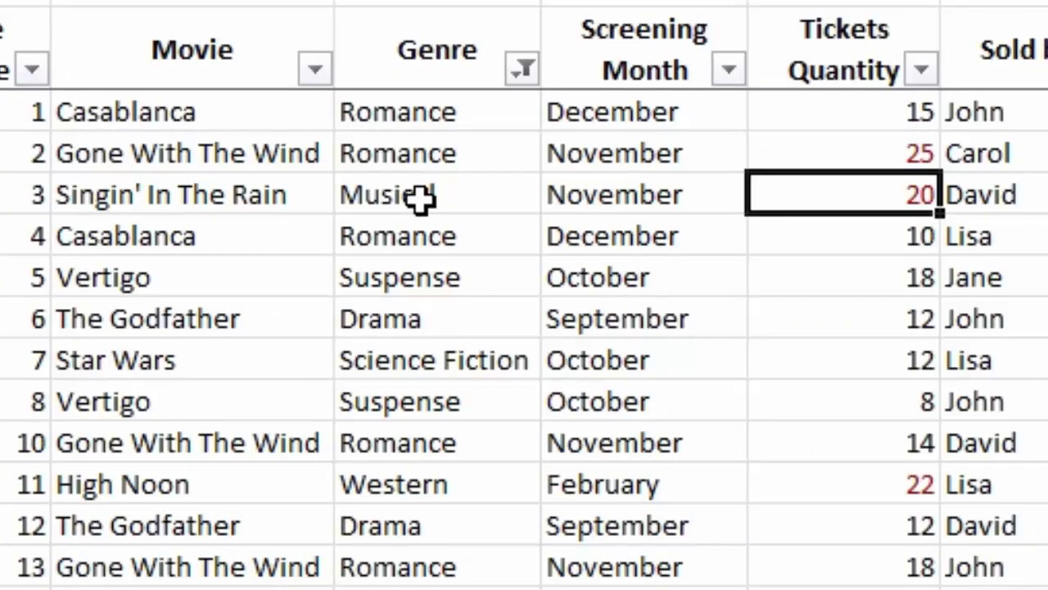
Check the filtered rows for remaining comedies, and clear the filter from the Genre column.
scroll(420, 199, "down", 9)
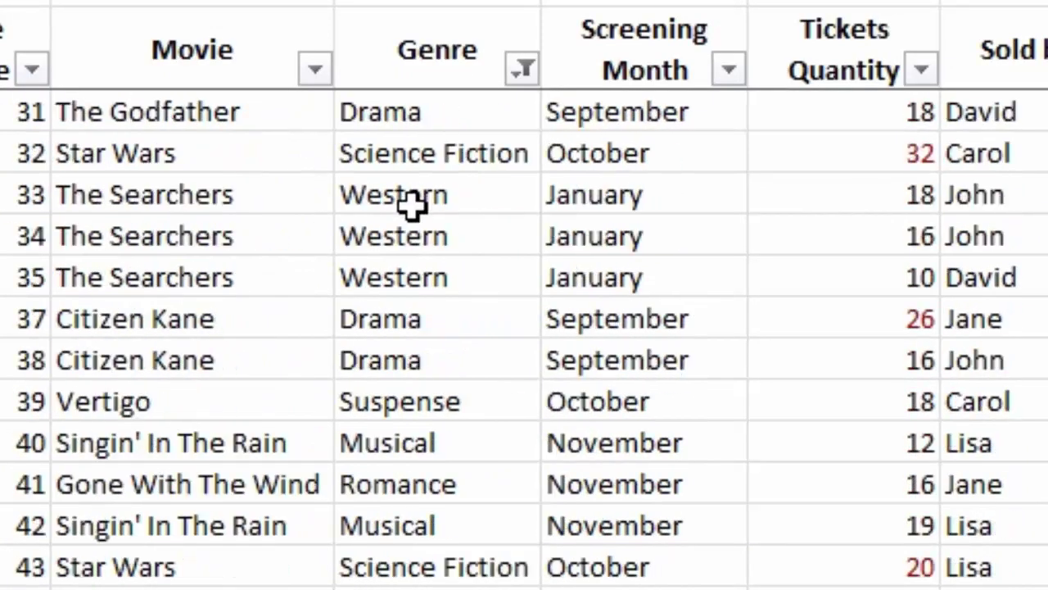
scroll(411, 206, "up", 9)
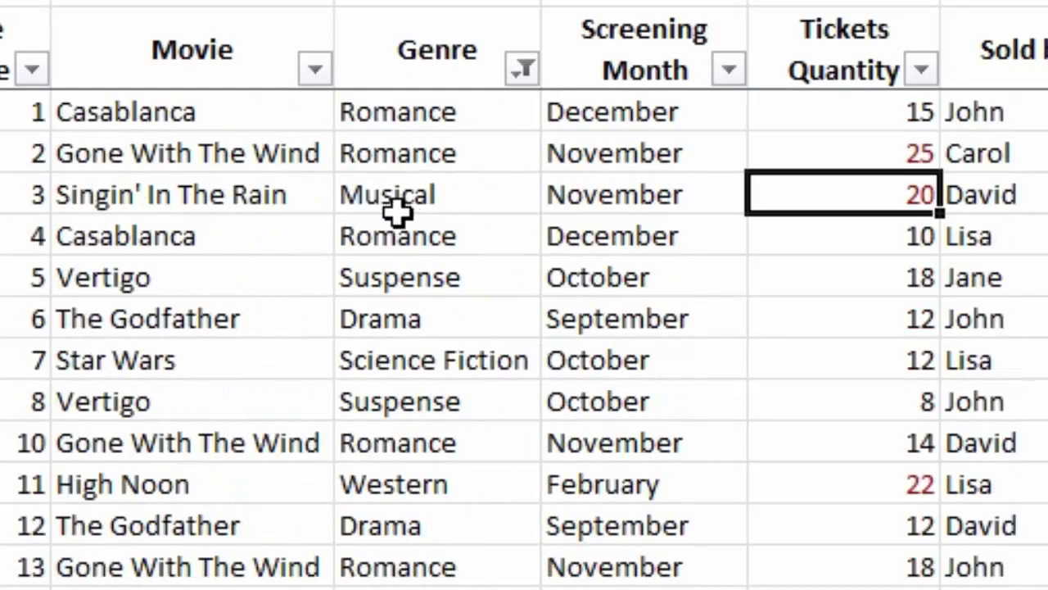
left_click(521, 70)
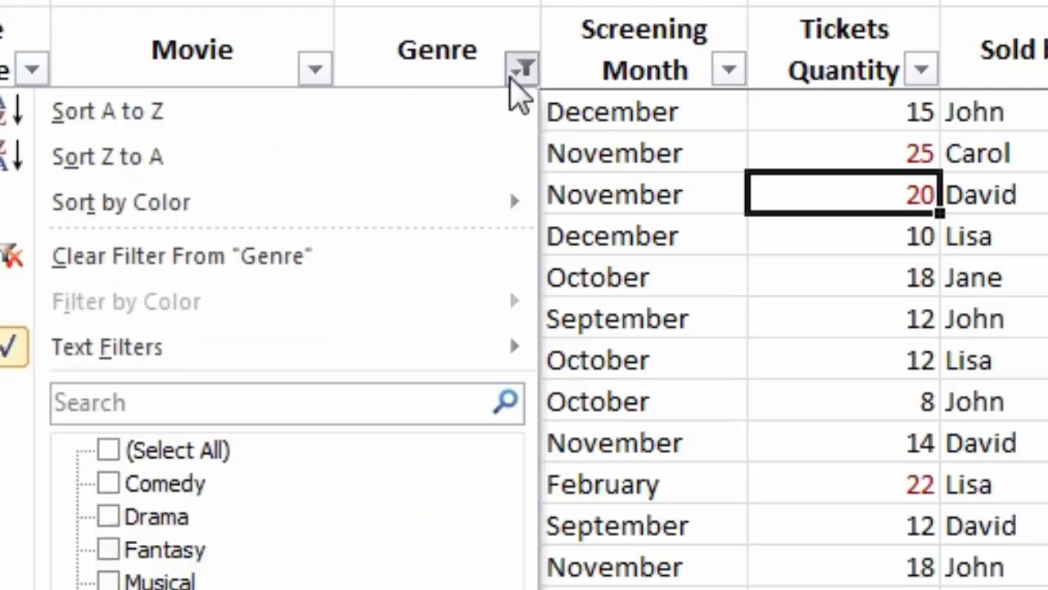
left_click(98, 261)
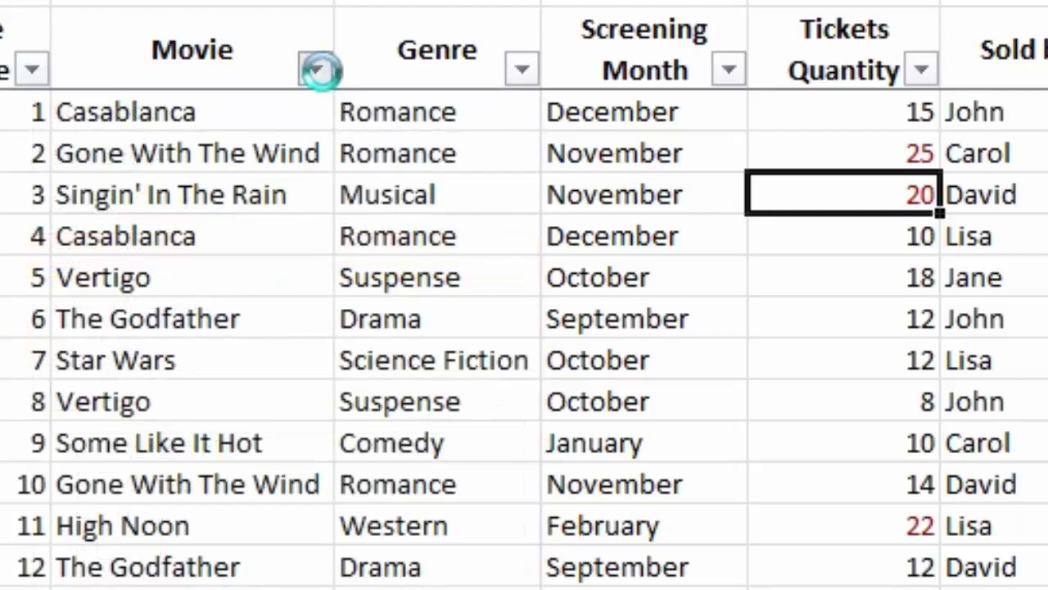
Filter the Movie column to titles that begin with "s", and clear that filter after viewing the matches.
left_click(316, 70)
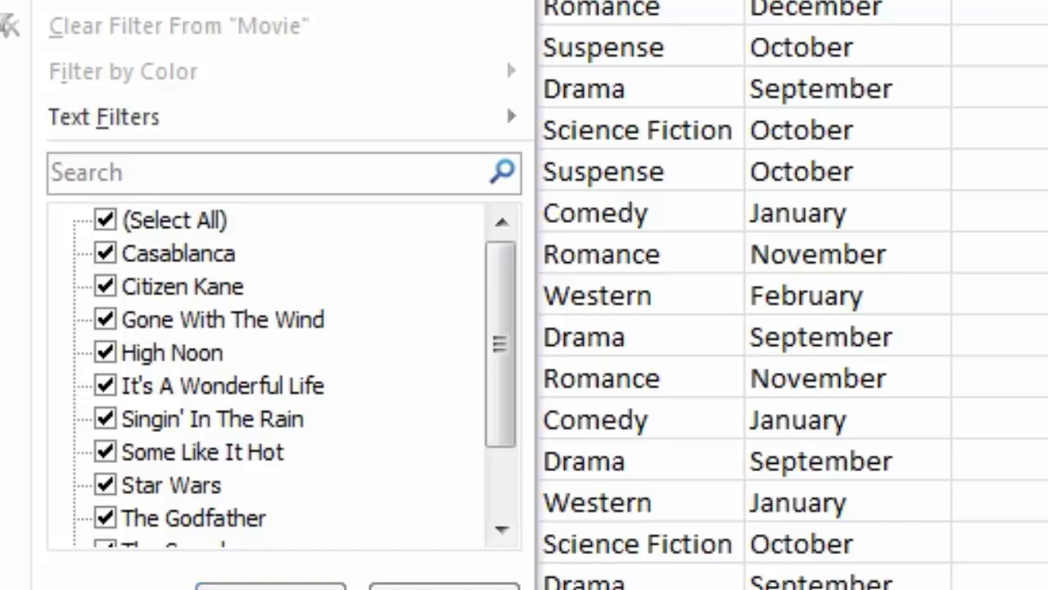
mouse_move(425, 132)
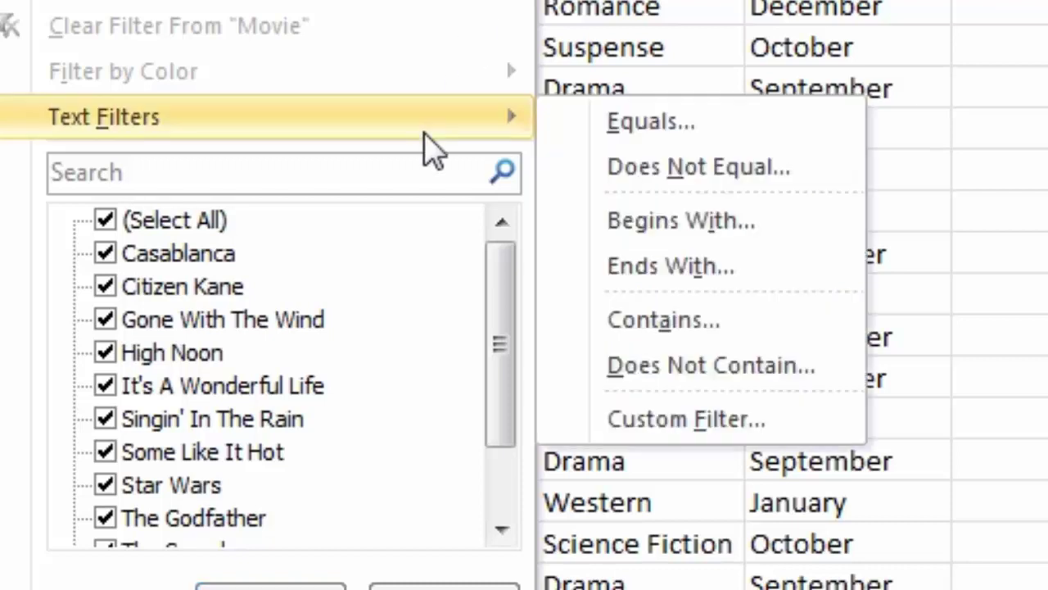
left_click(641, 231)
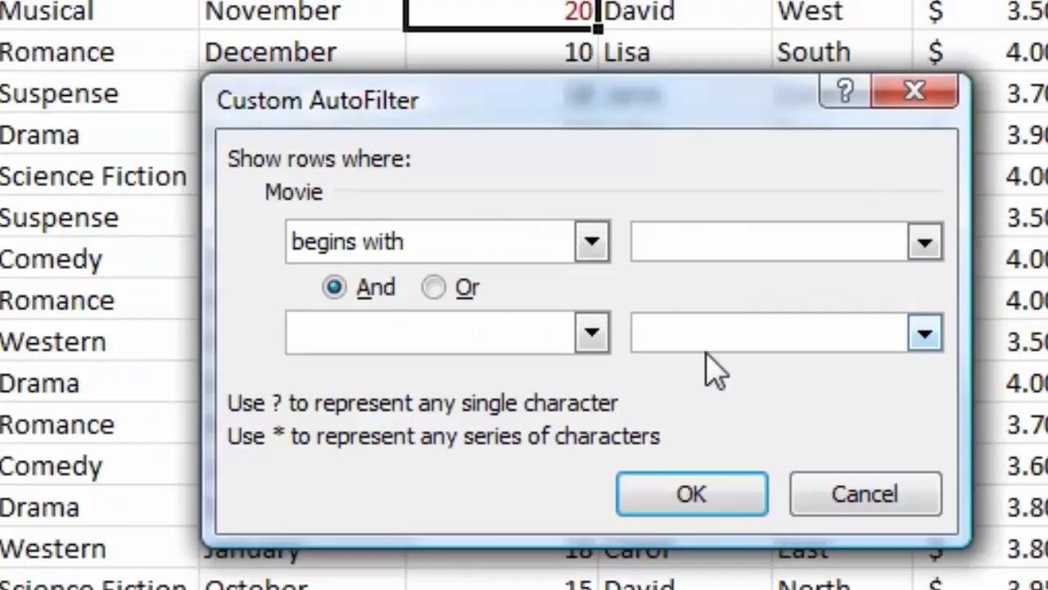
type("s")
left_click(688, 495)
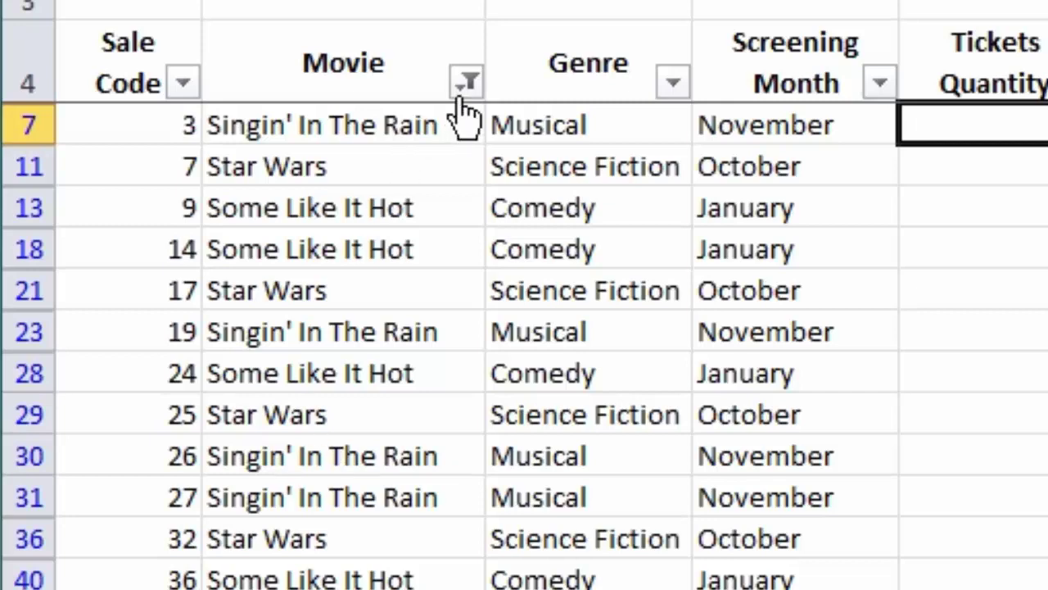
left_click(466, 81)
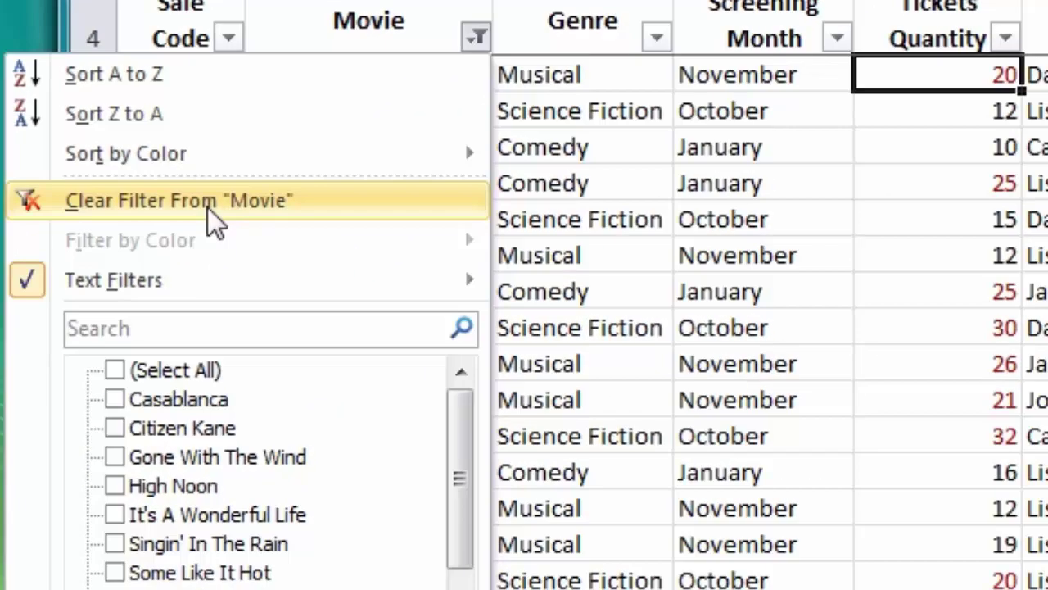
left_click(206, 228)
Start a custom filter on the Movie column with the first condition set to begins with "cas".
left_click(474, 39)
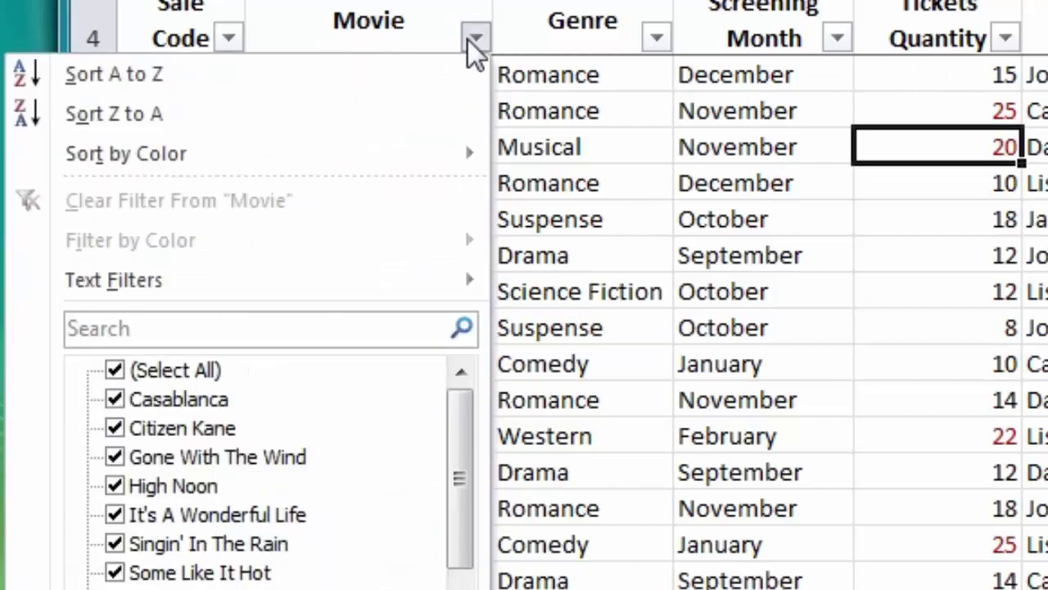
mouse_move(311, 280)
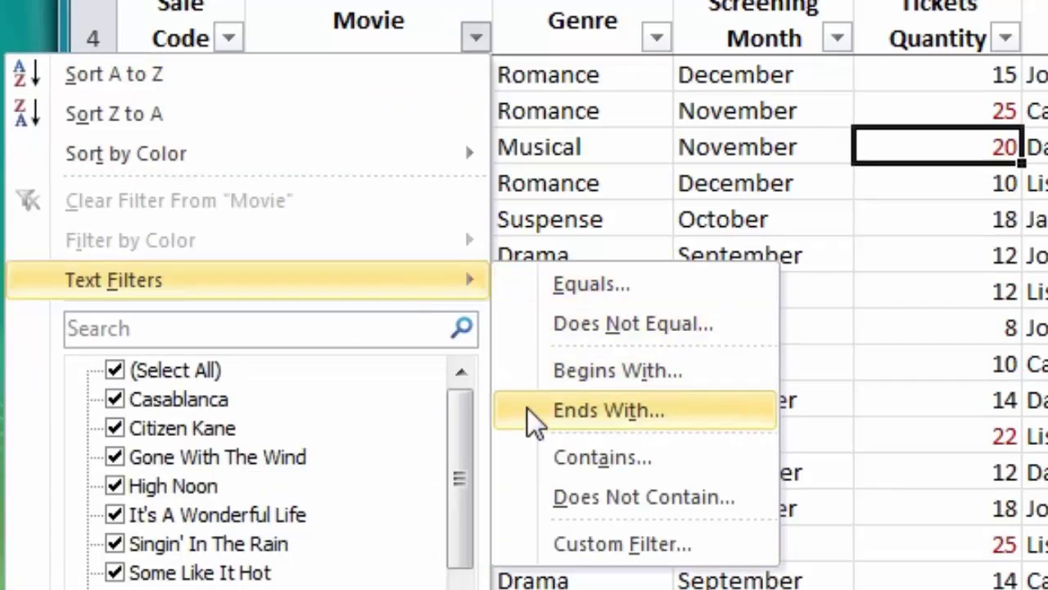
left_click(567, 547)
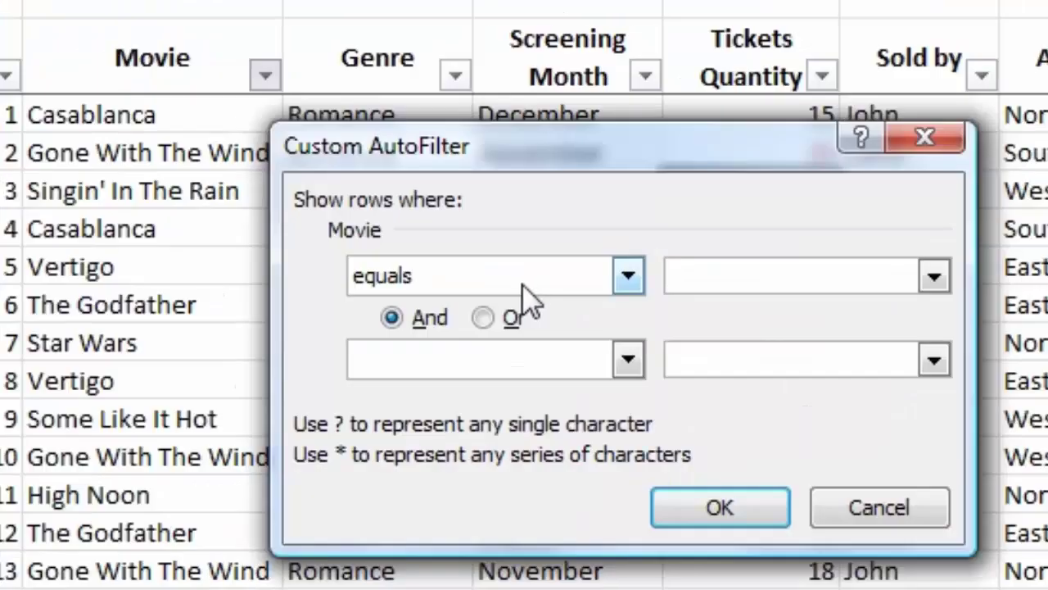
left_click(434, 276)
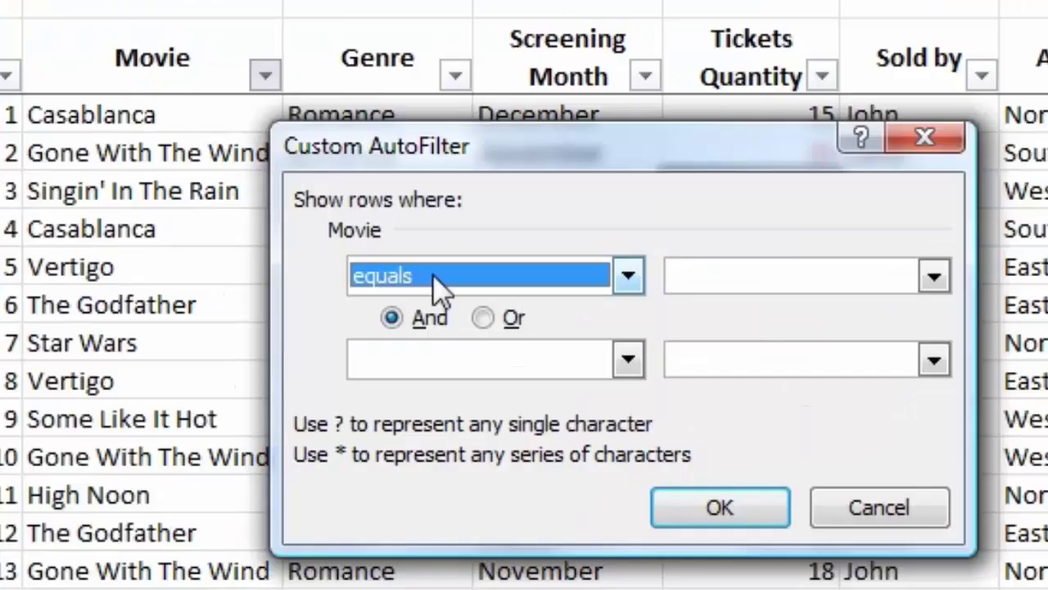
left_click(629, 276)
scroll(540, 352, "down", 1)
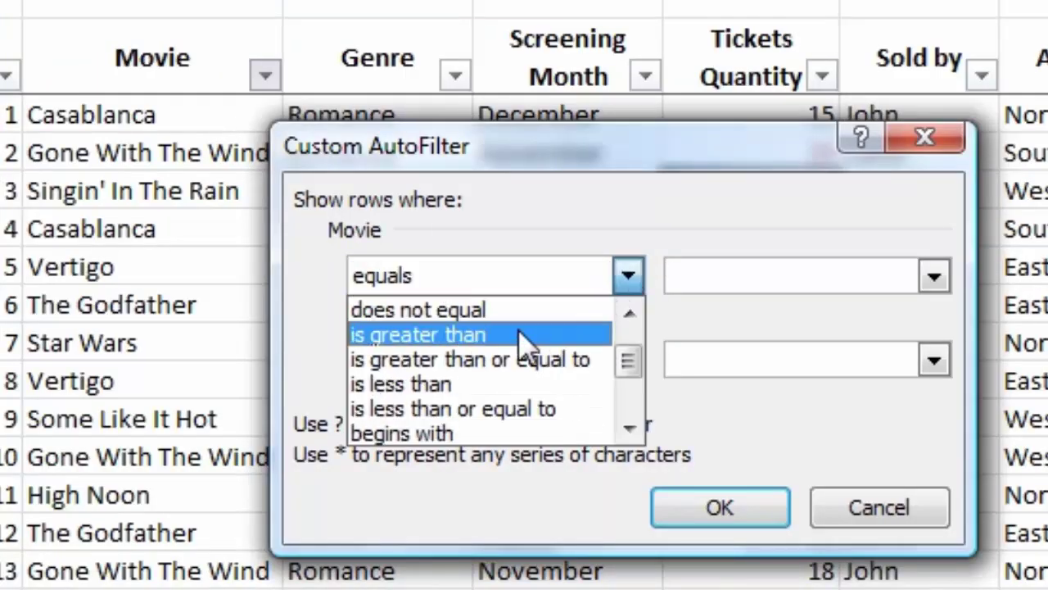
scroll(456, 385, "down", 1)
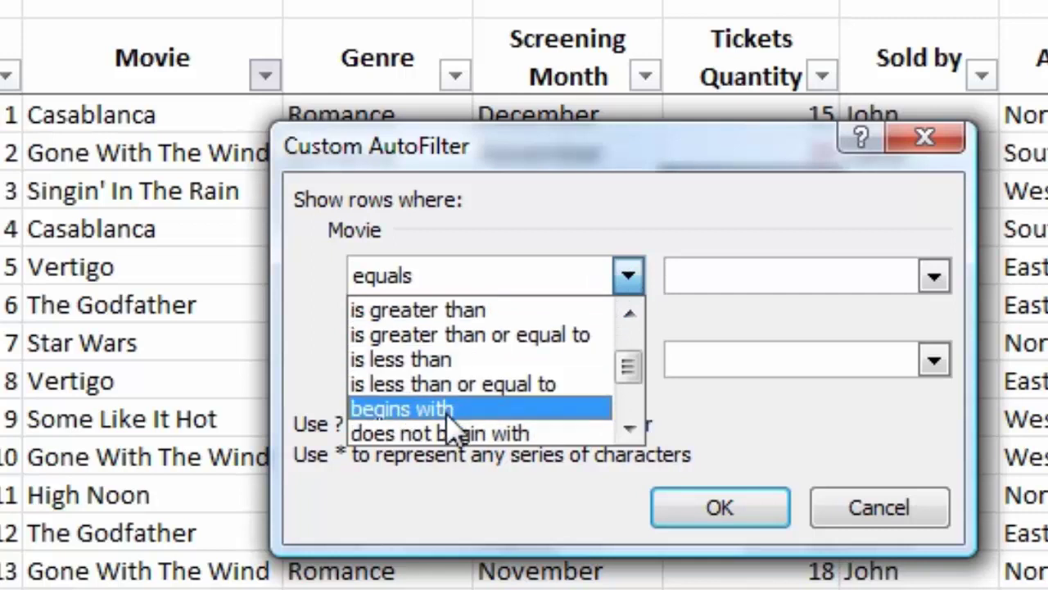
left_click(452, 403)
left_click(715, 275)
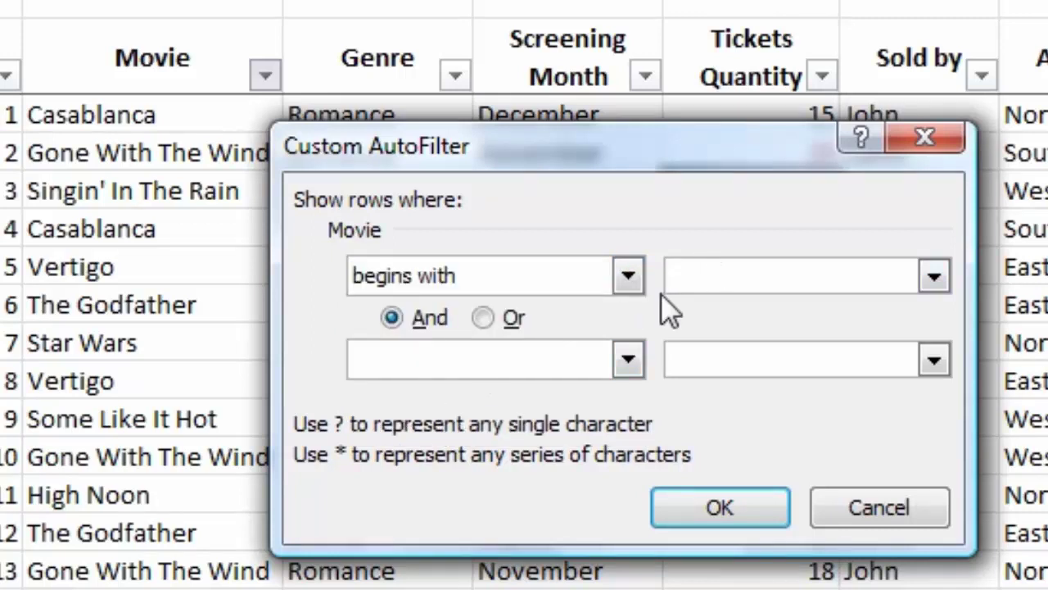
type("cas")
Add an Or condition for movies that contain "star", and apply the custom filter.
left_click(484, 318)
left_click(629, 360)
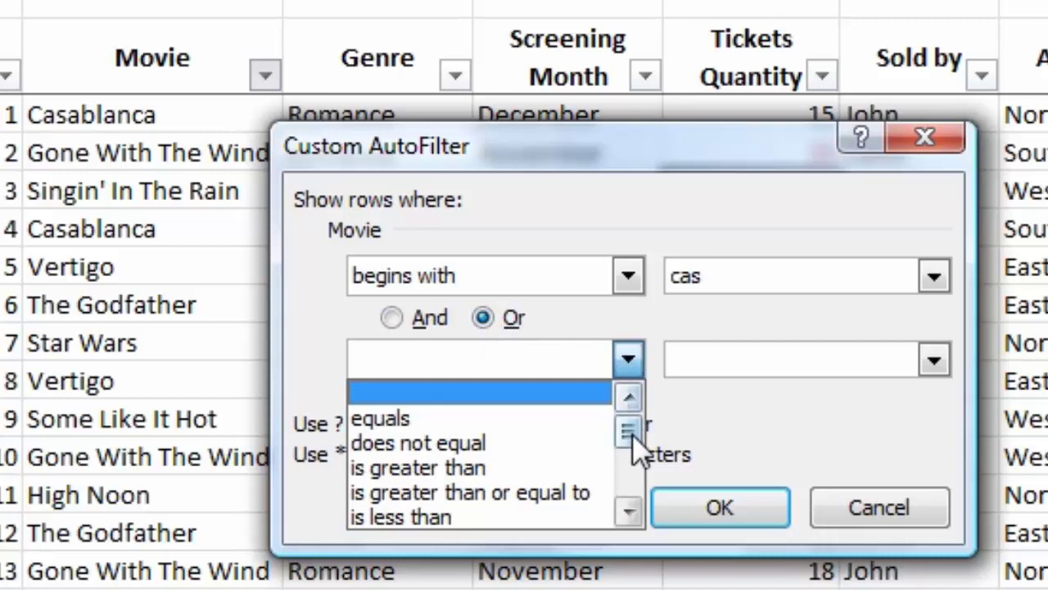
left_click_drag(633, 434, 628, 479)
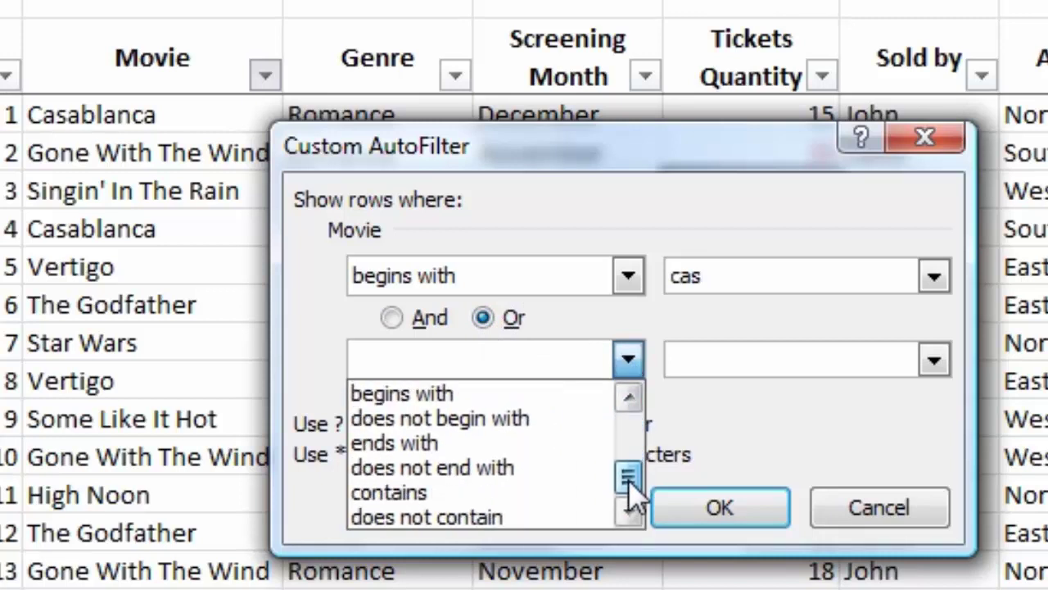
left_click(454, 489)
left_click(784, 358)
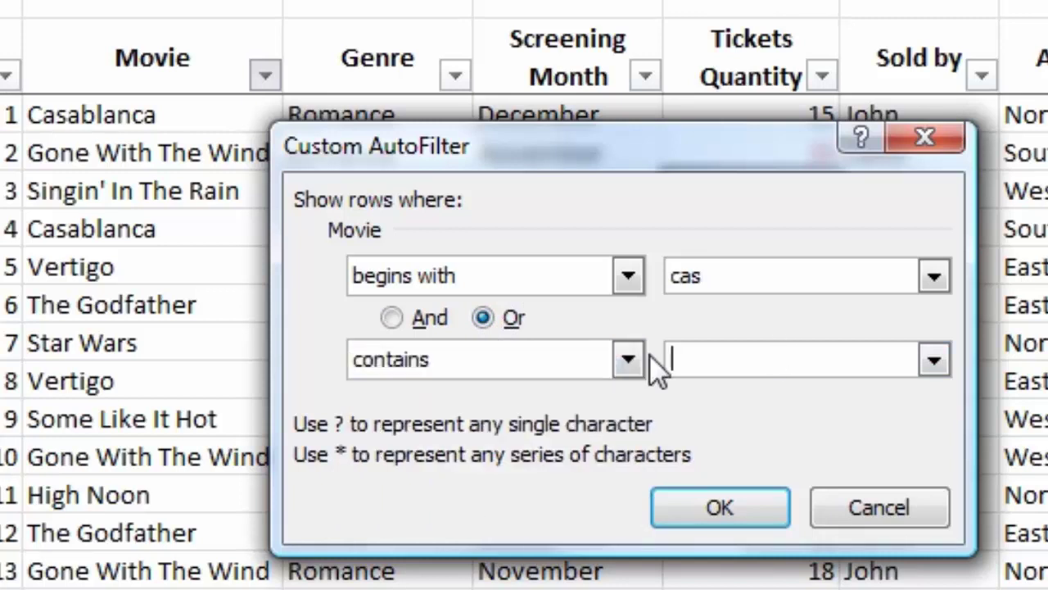
type("star")
left_click(708, 510)
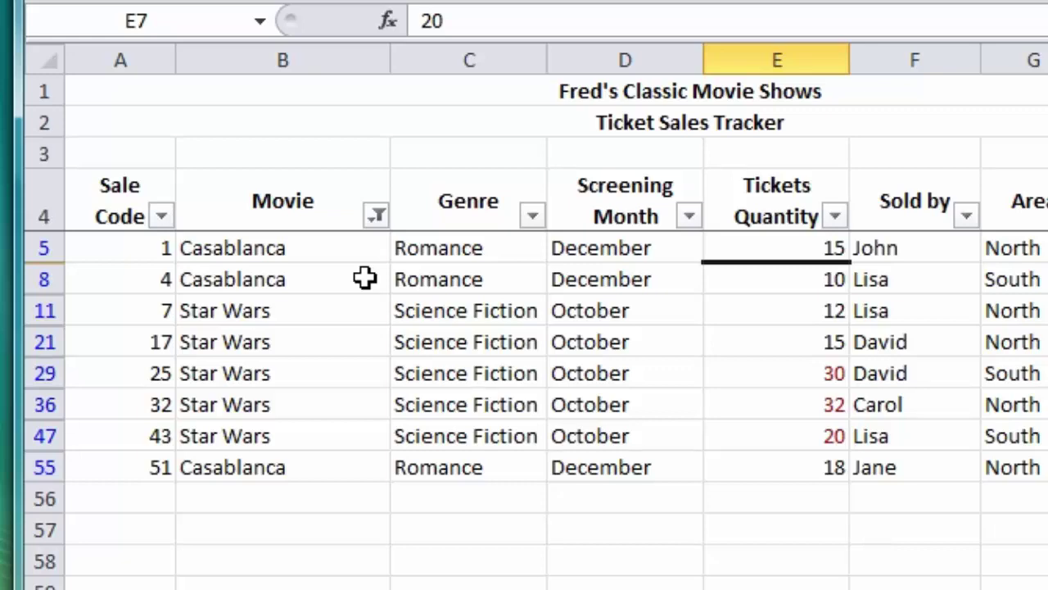
Clear the custom filter from the Movie column.
left_click(378, 215)
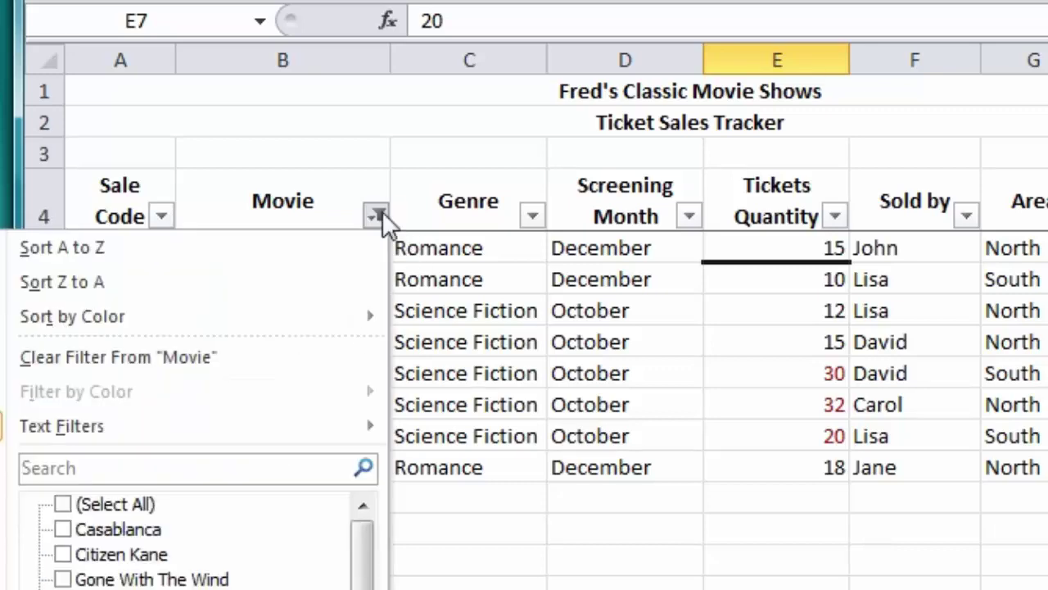
left_click(182, 360)
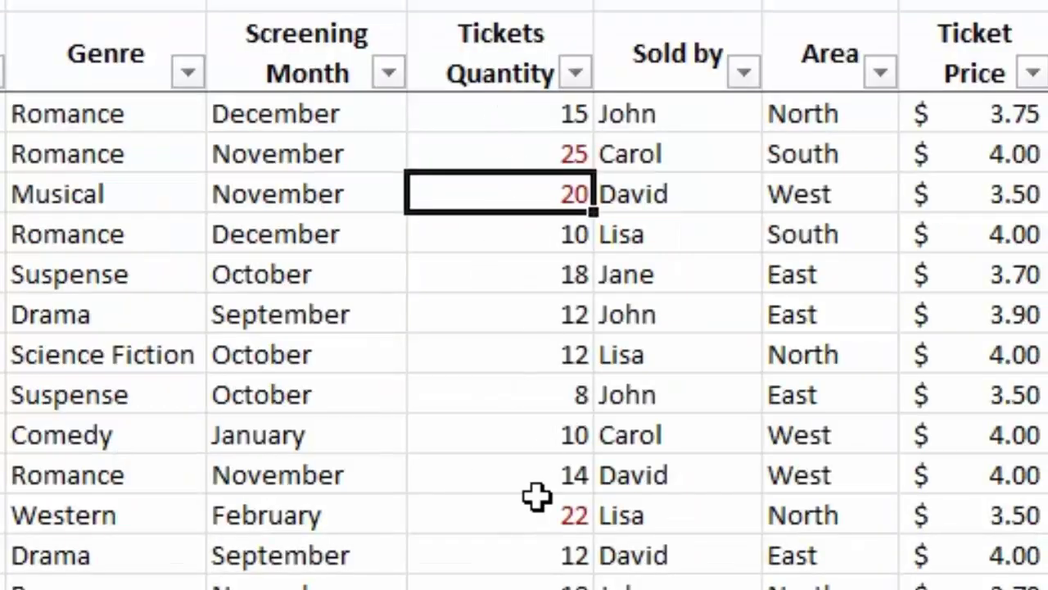
Filter the Tickets Quantity column with a Top 10 filter showing the top 10 items.
left_click(573, 73)
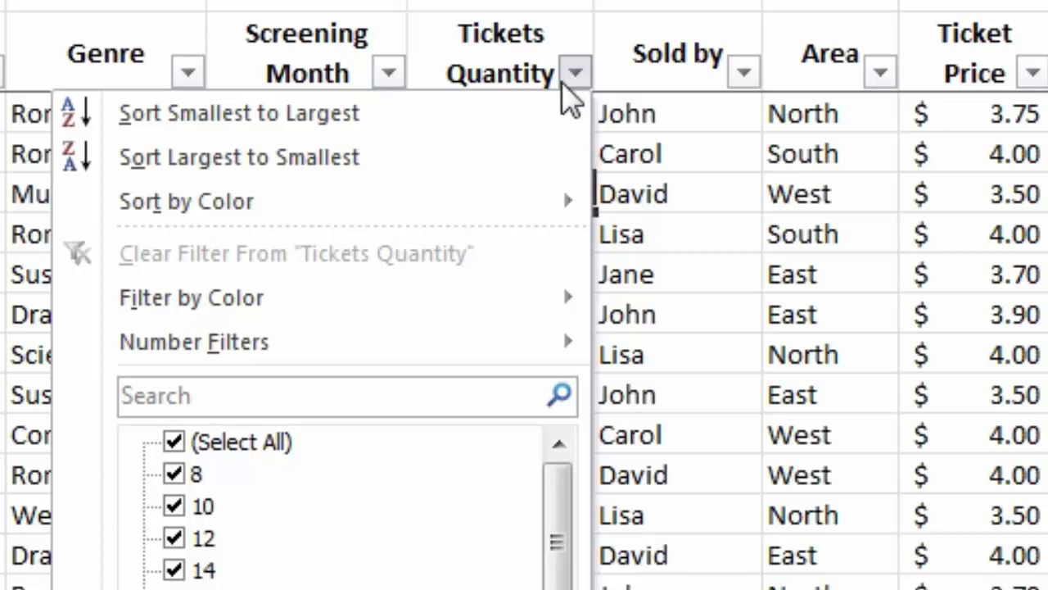
mouse_move(201, 352)
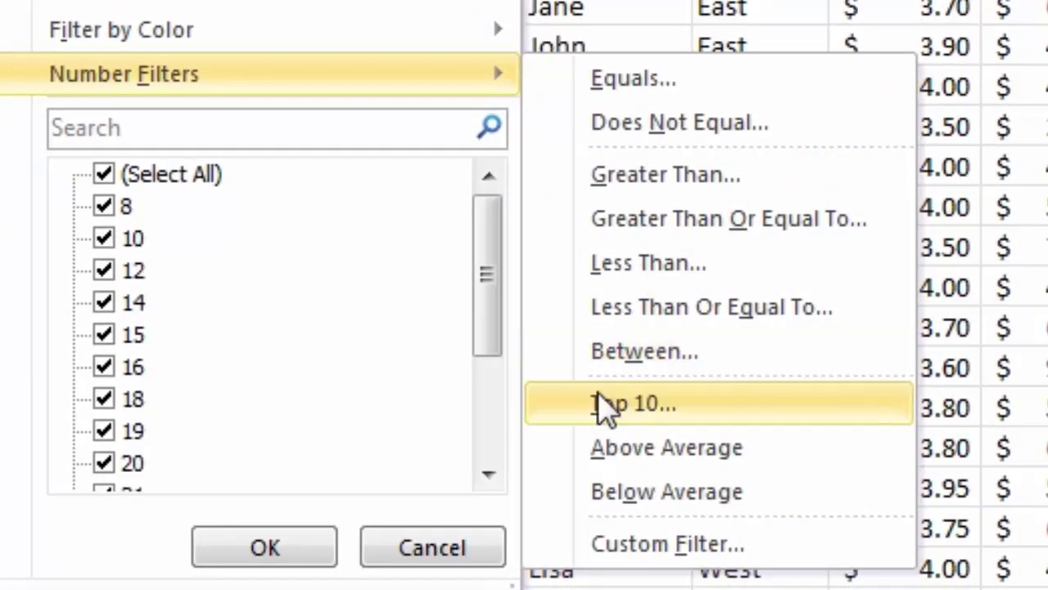
left_click(718, 414)
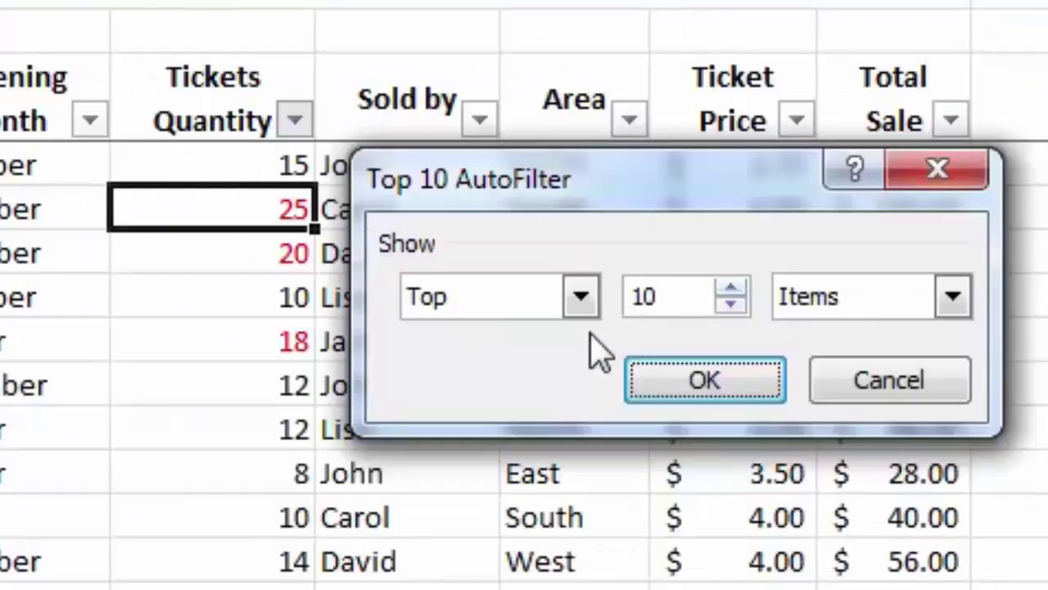
left_click(579, 296)
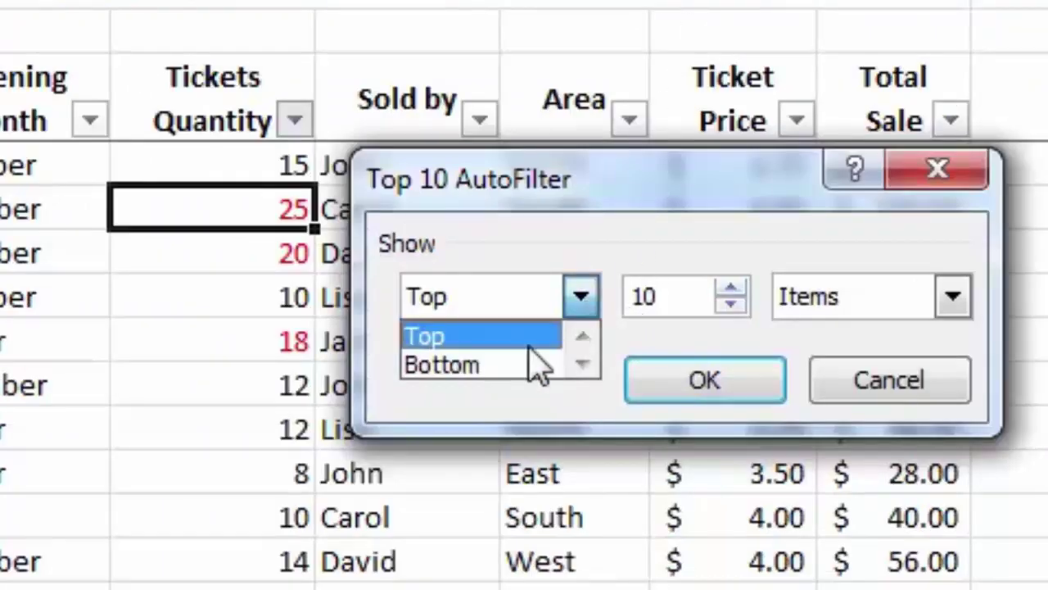
left_click(584, 300)
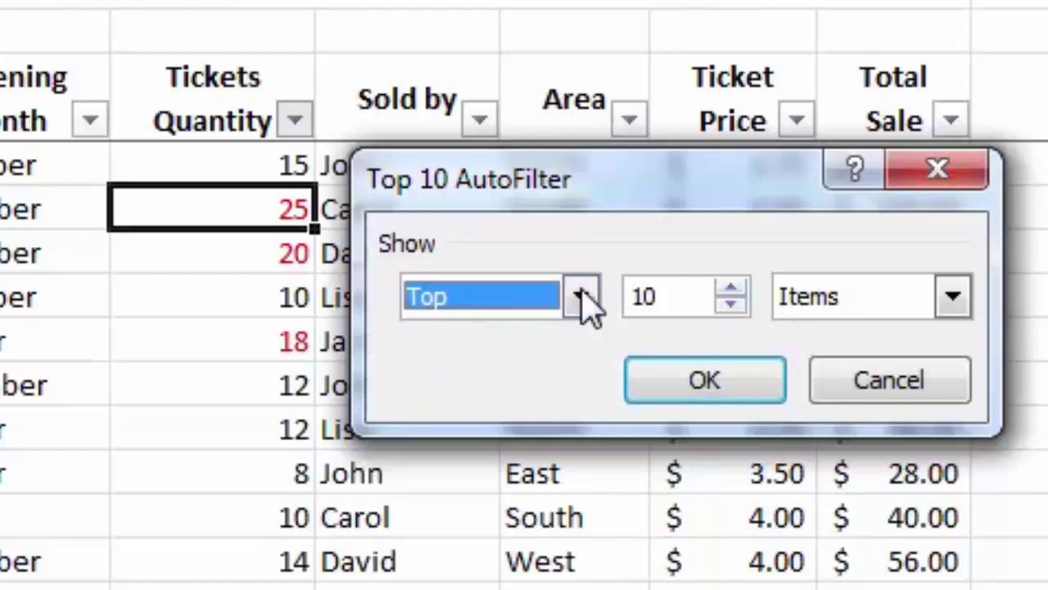
left_click(728, 287)
left_click(729, 287)
left_click(729, 287)
left_click(729, 286)
left_click(728, 286)
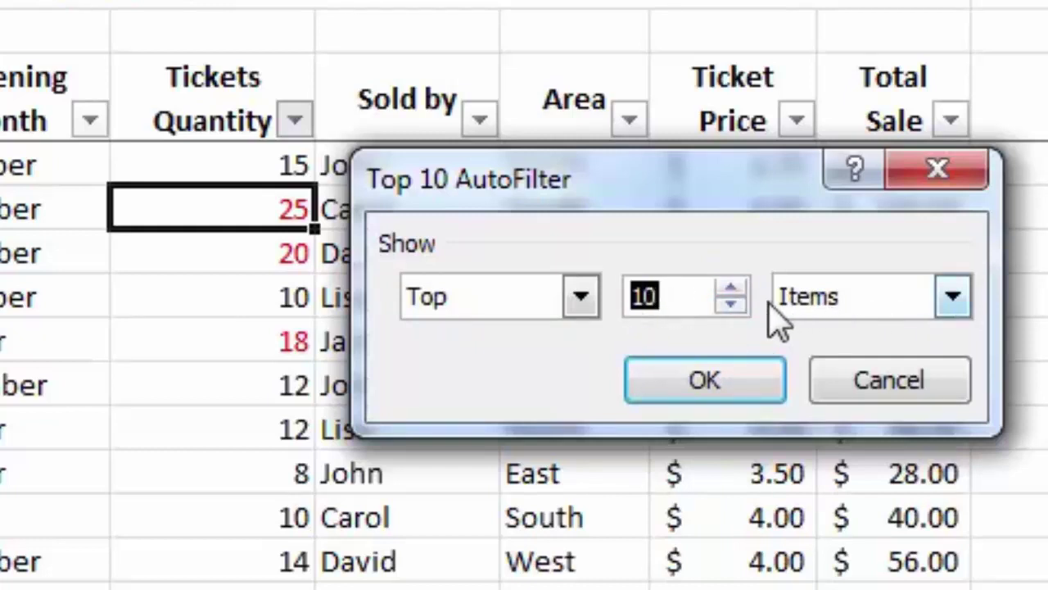
left_click(953, 303)
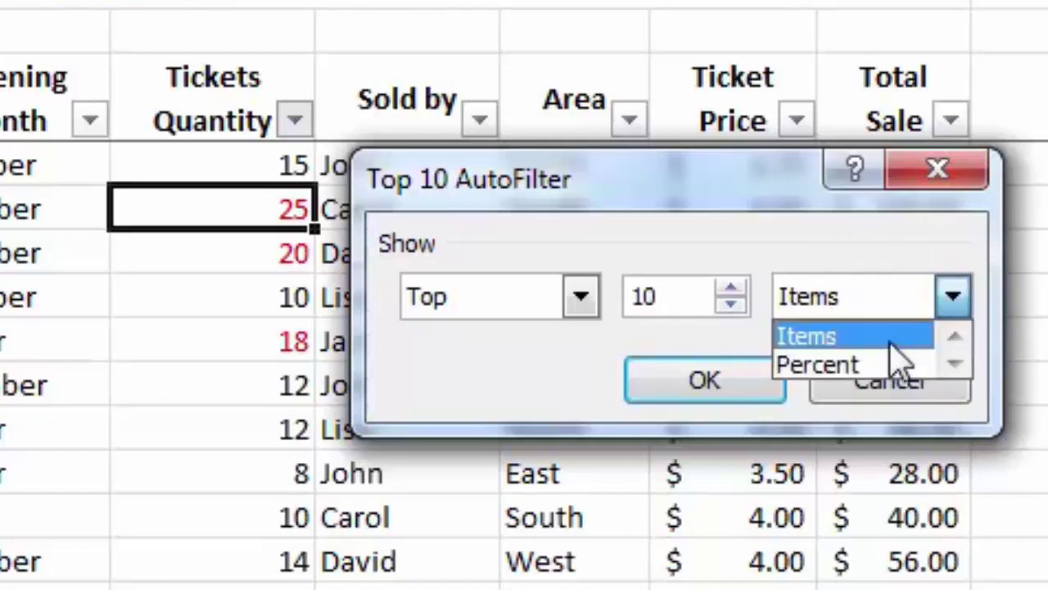
left_click(965, 305)
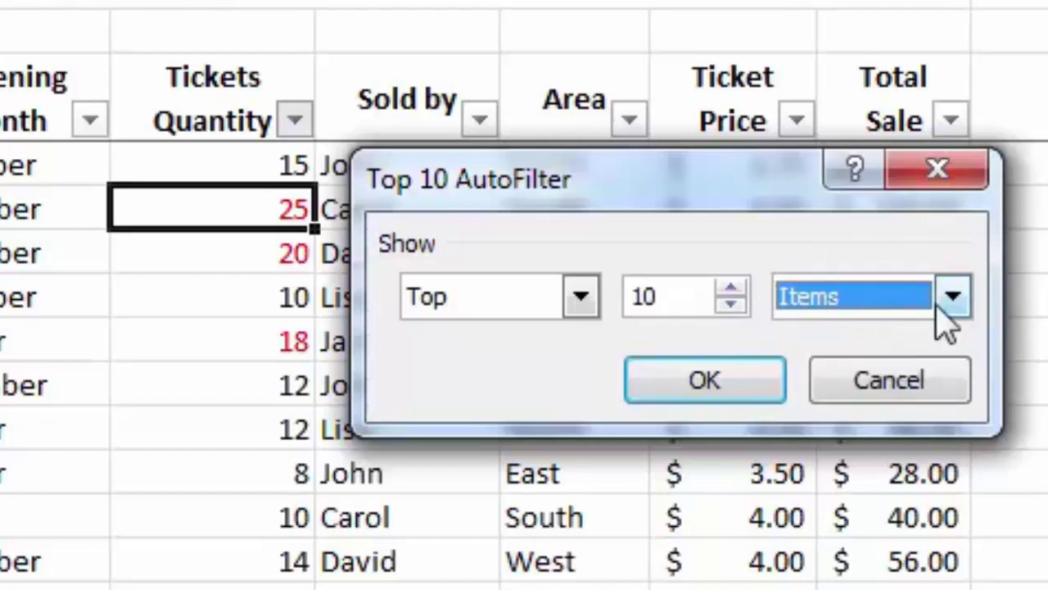
left_click(741, 414)
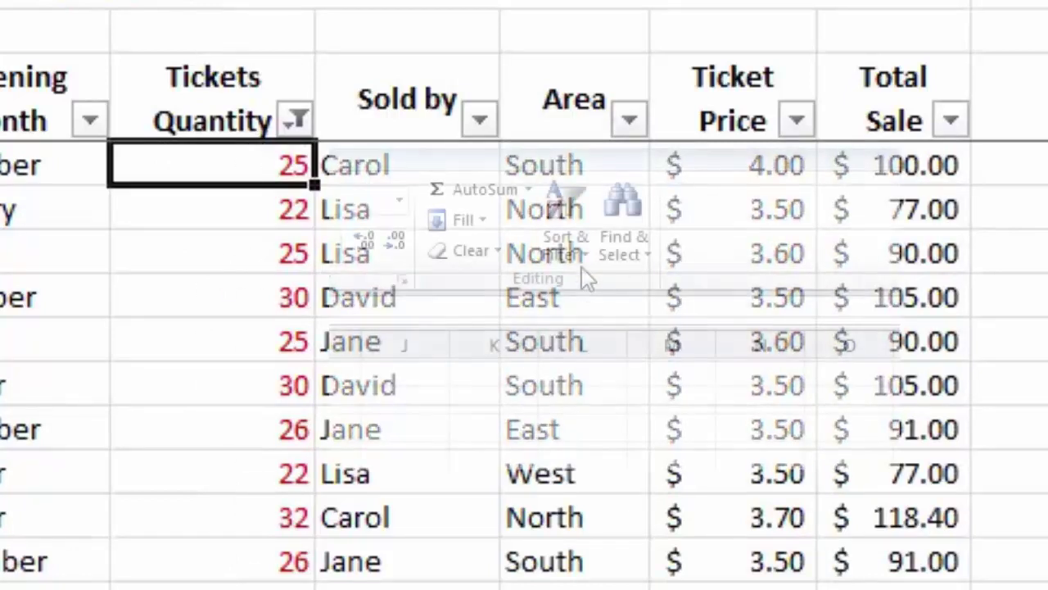
Sort the filtered rows by Tickets Quantity from largest to smallest, and clear the filter from that column.
left_click(578, 258)
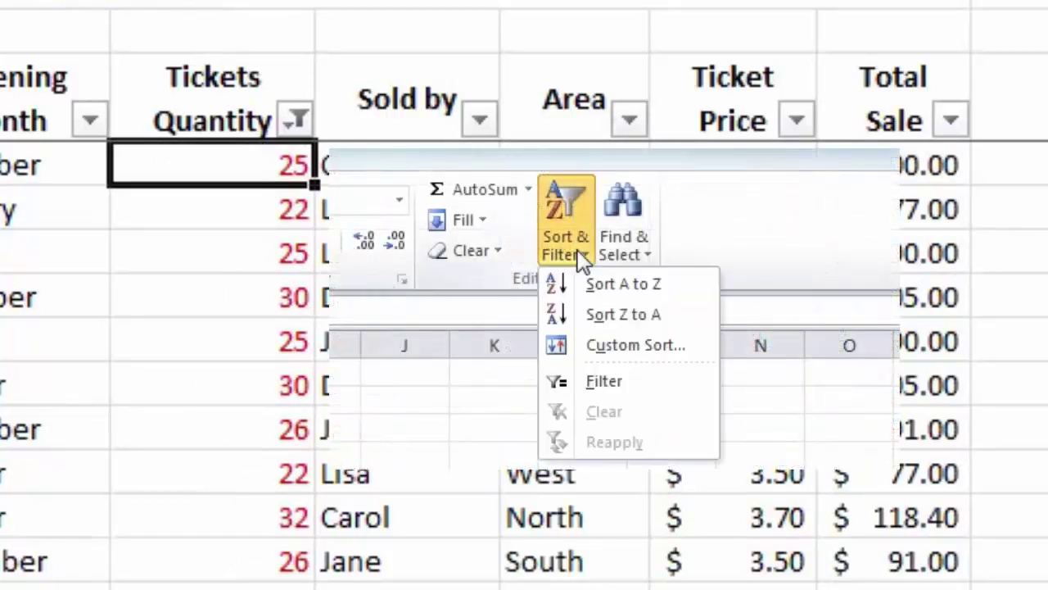
left_click(564, 313)
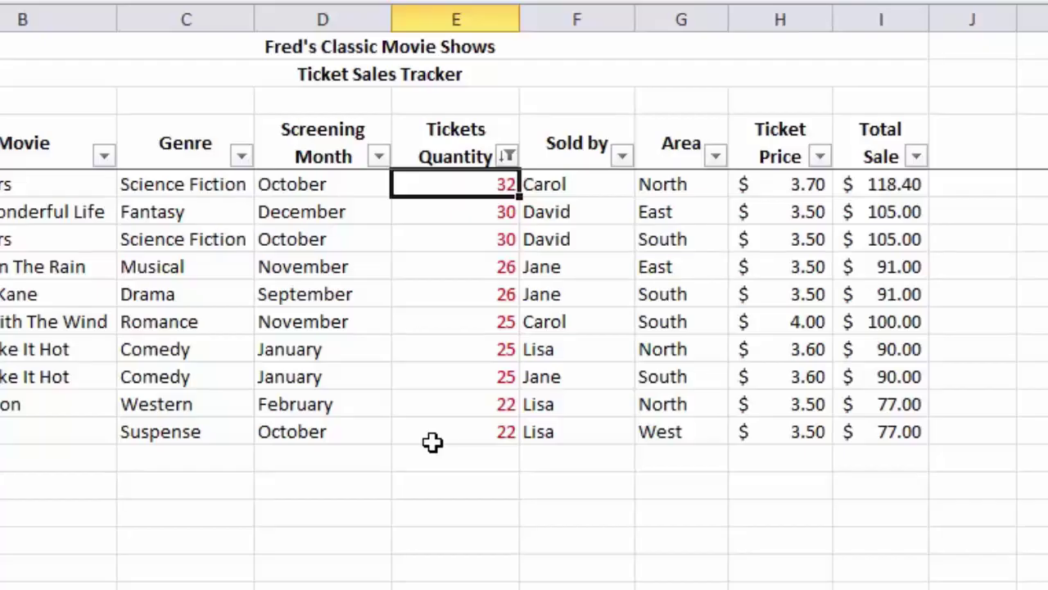
left_click(507, 156)
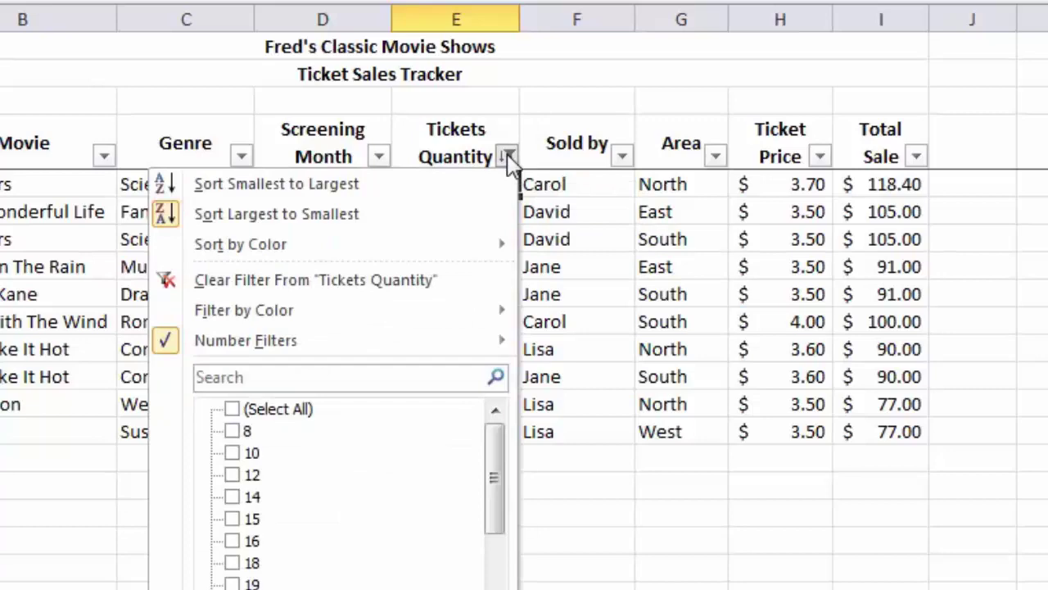
left_click(258, 283)
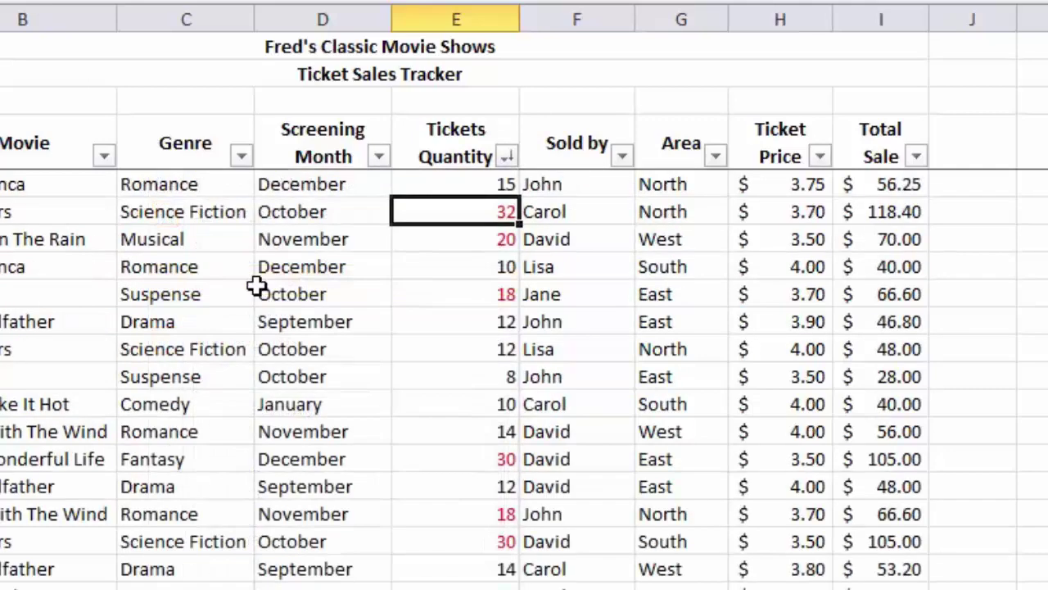
Apply a number filter to the Tickets Quantity column showing only rows where the quantity is greater than 15.
left_click(508, 156)
mouse_move(280, 352)
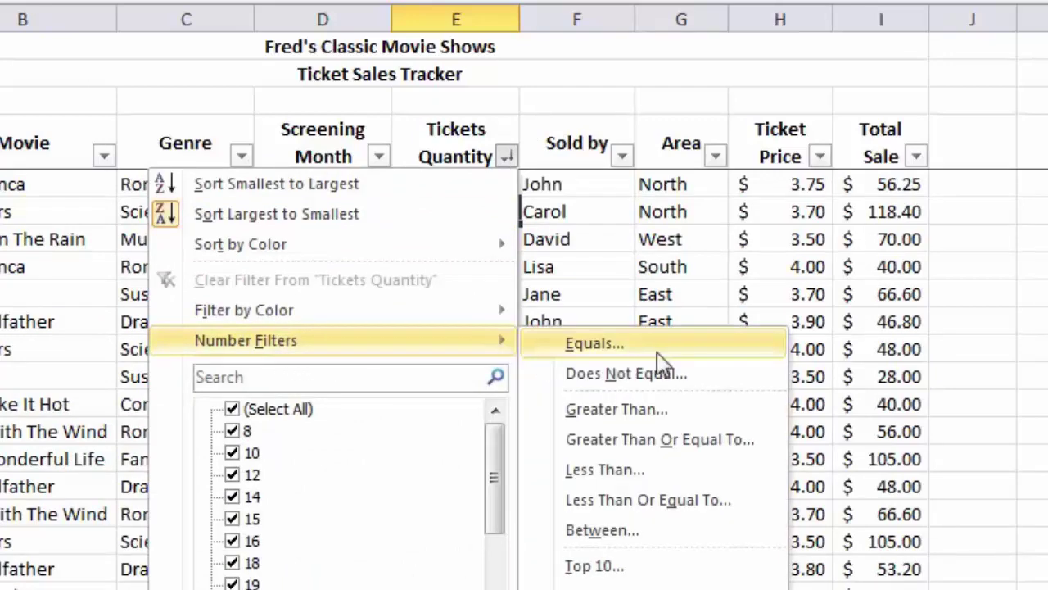
left_click(683, 411)
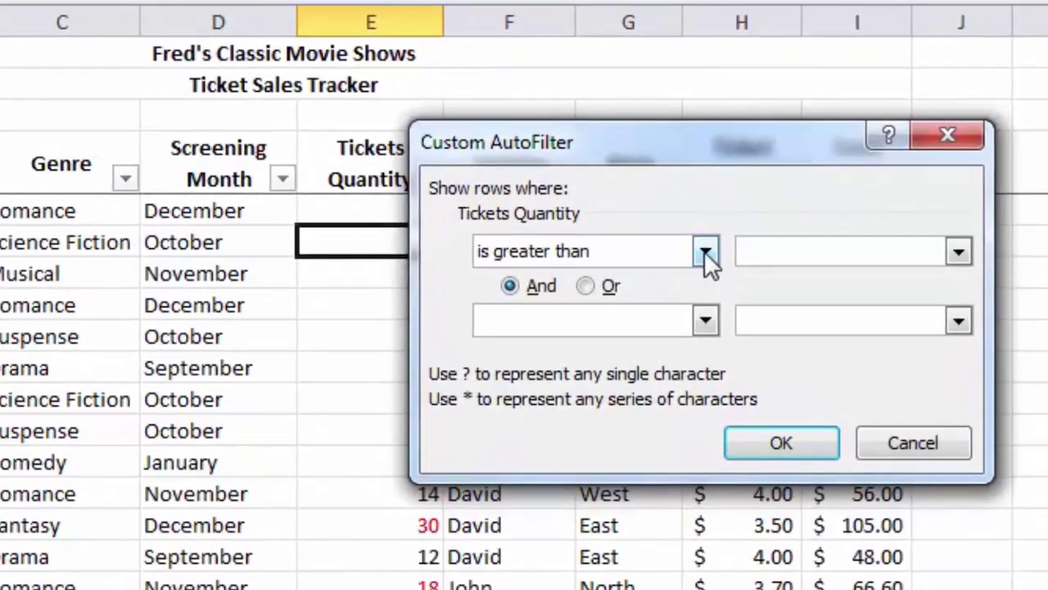
left_click(704, 251)
left_click_drag(708, 312, 700, 252)
left_click(706, 248)
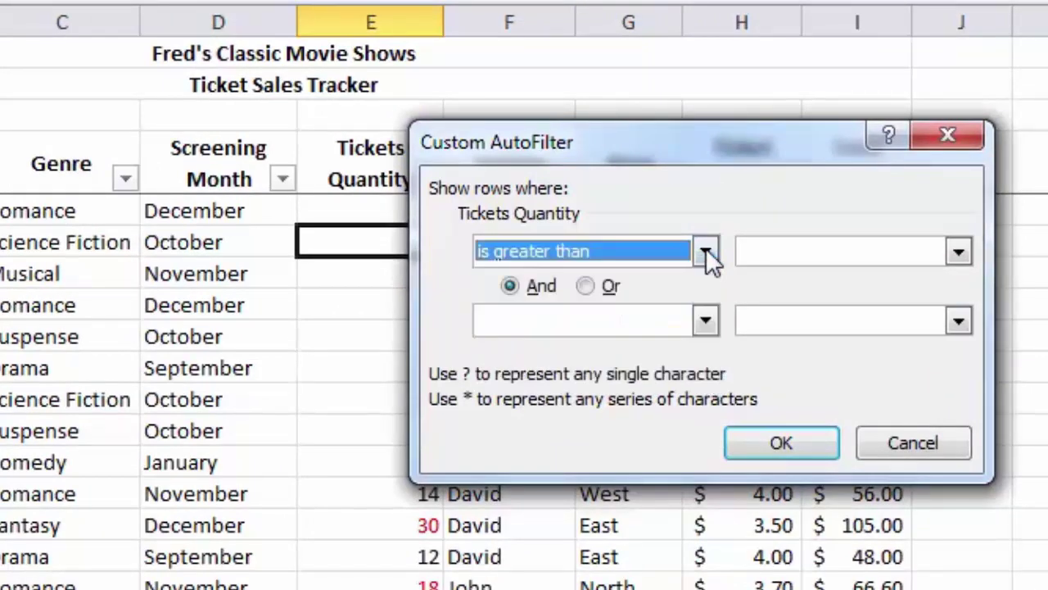
left_click(856, 258)
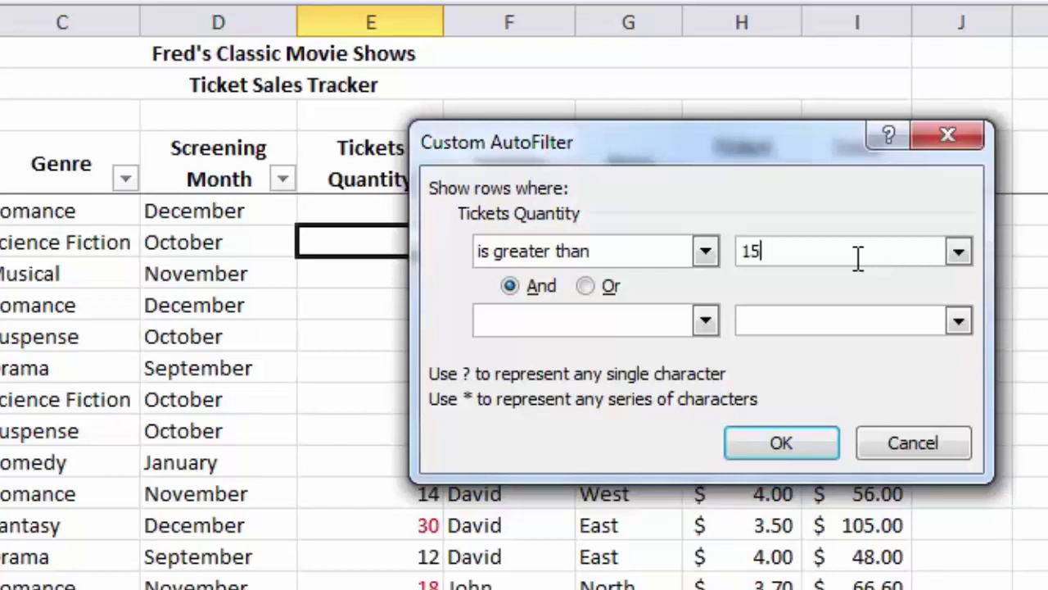
left_click(966, 253)
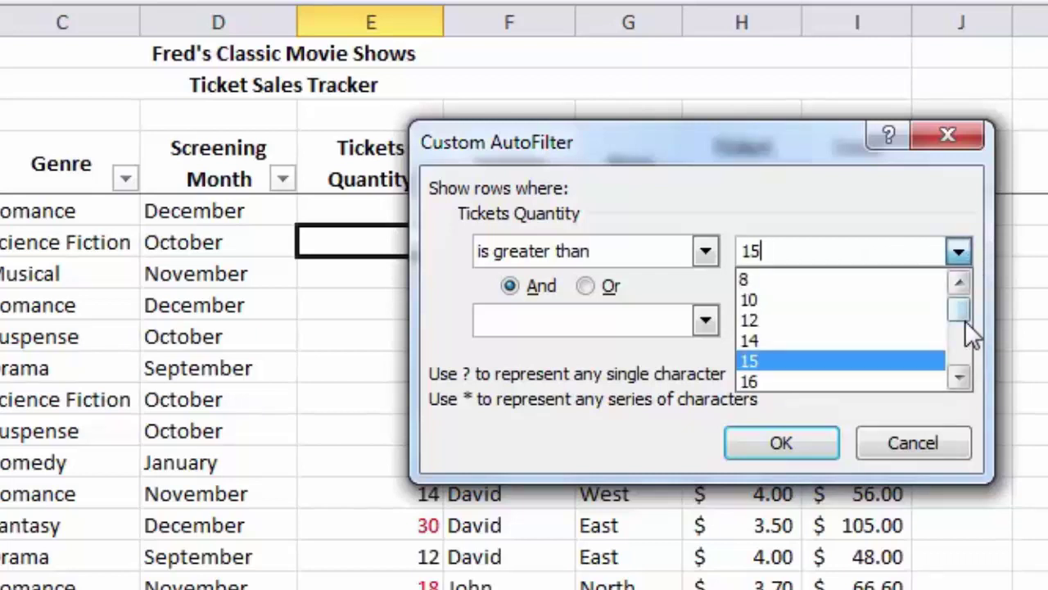
left_click_drag(965, 321, 959, 251)
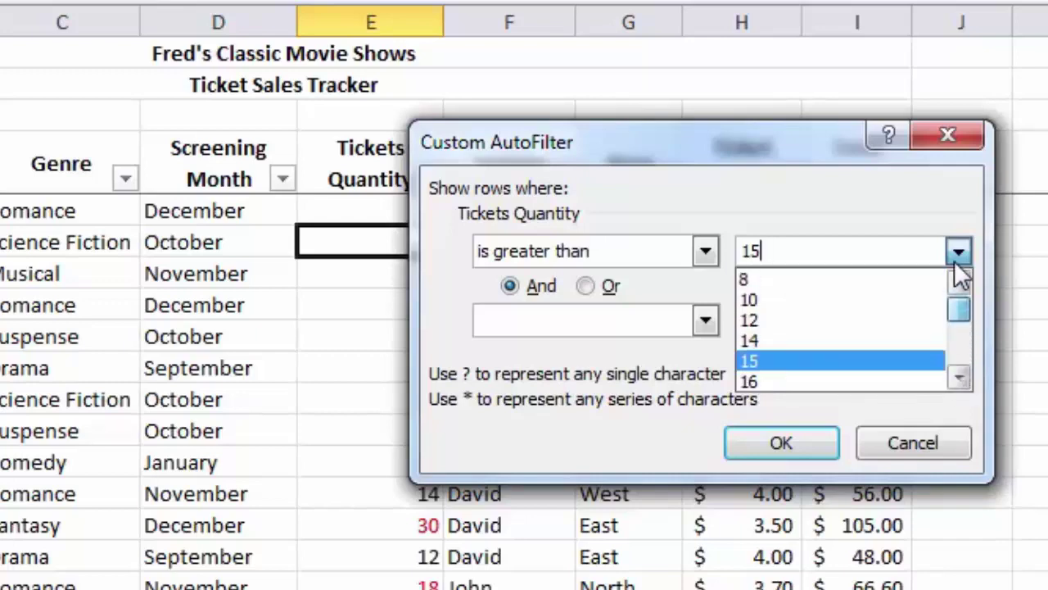
left_click(959, 251)
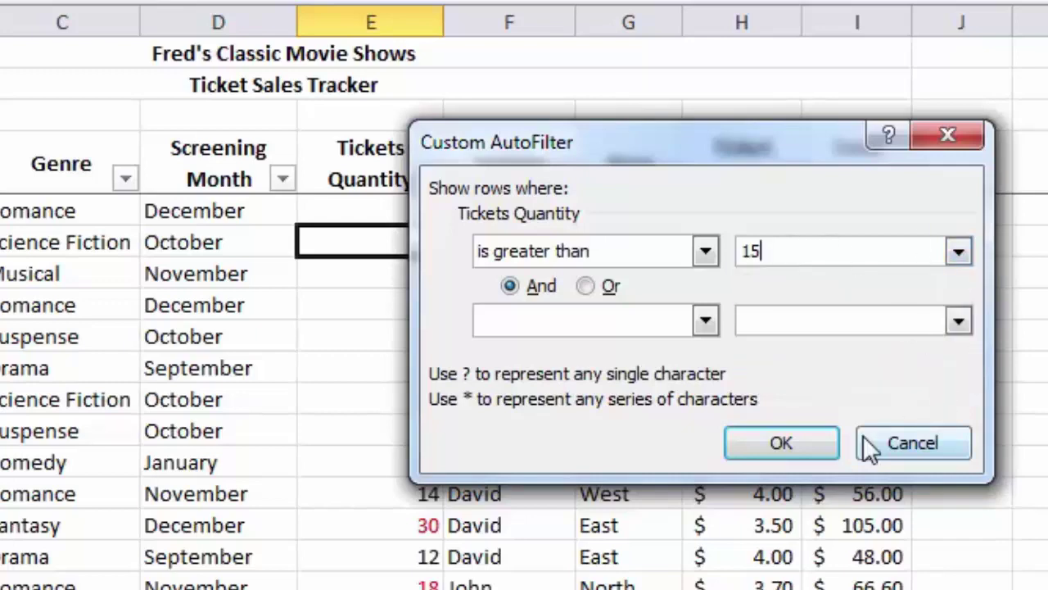
left_click(778, 446)
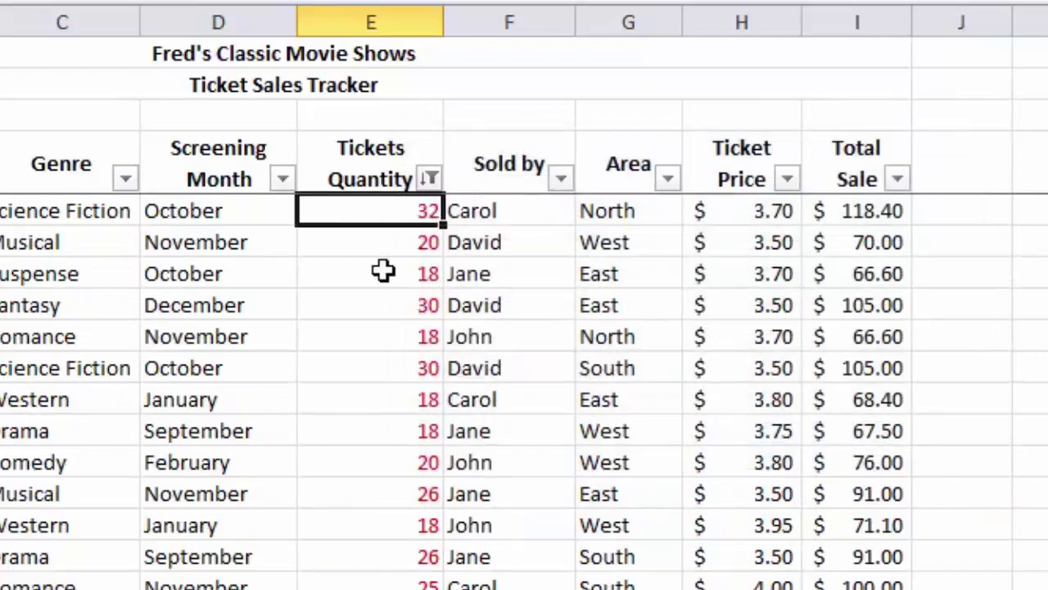
Sort the rows with more than 15 tickets by Tickets Quantity from largest to smallest.
scroll(384, 271, "down", 5)
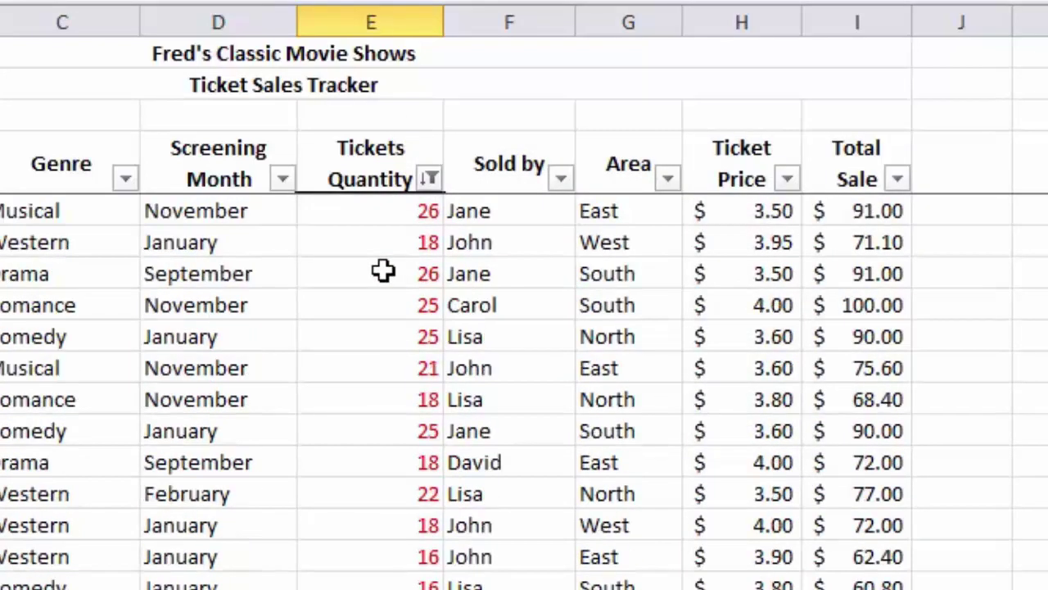
scroll(383, 271, "down", 1)
scroll(383, 271, "up", 6)
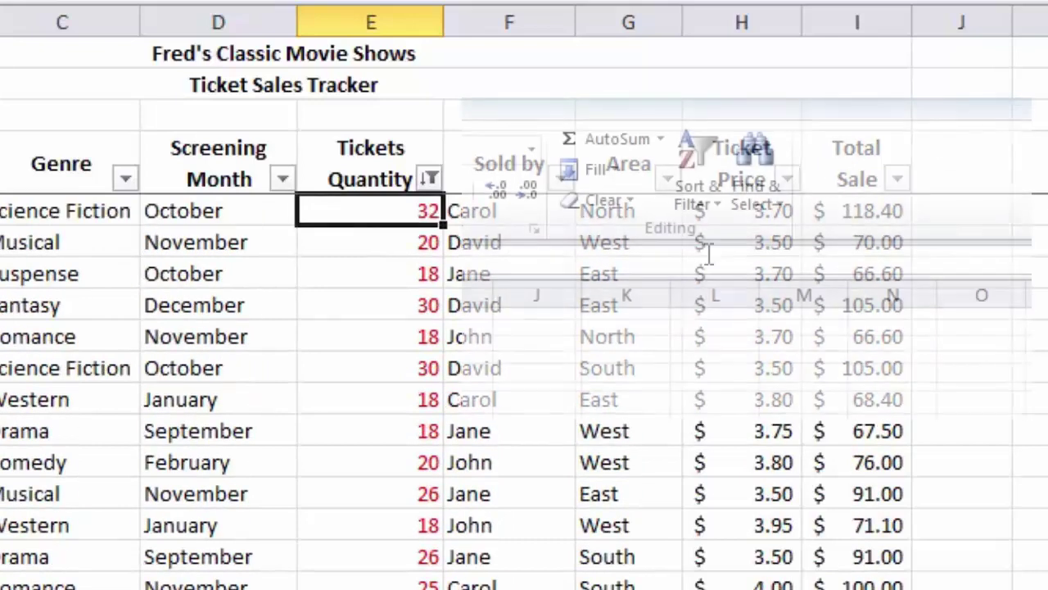
left_click(709, 199)
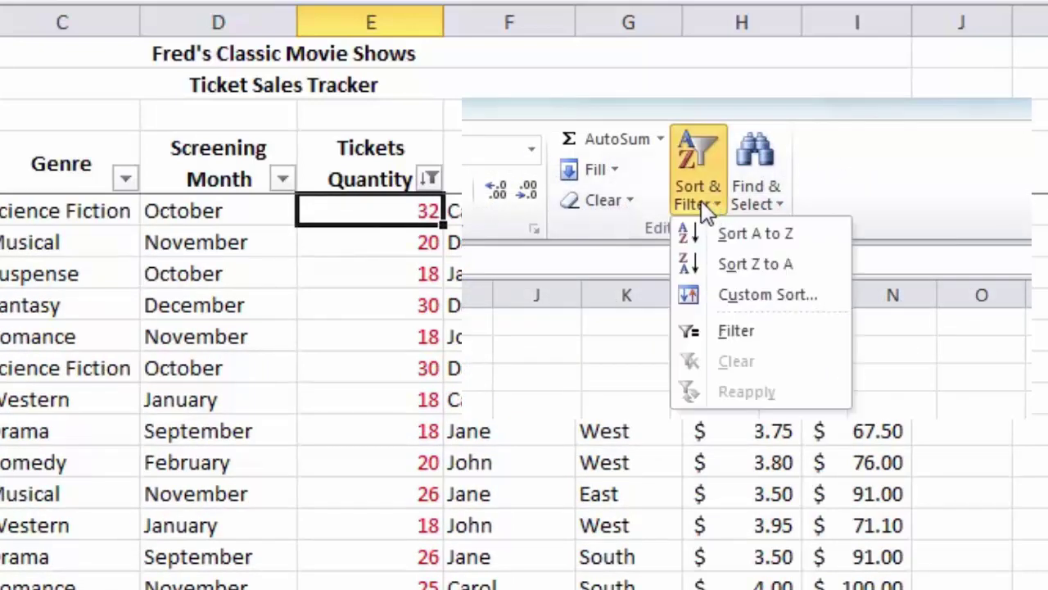
left_click(737, 264)
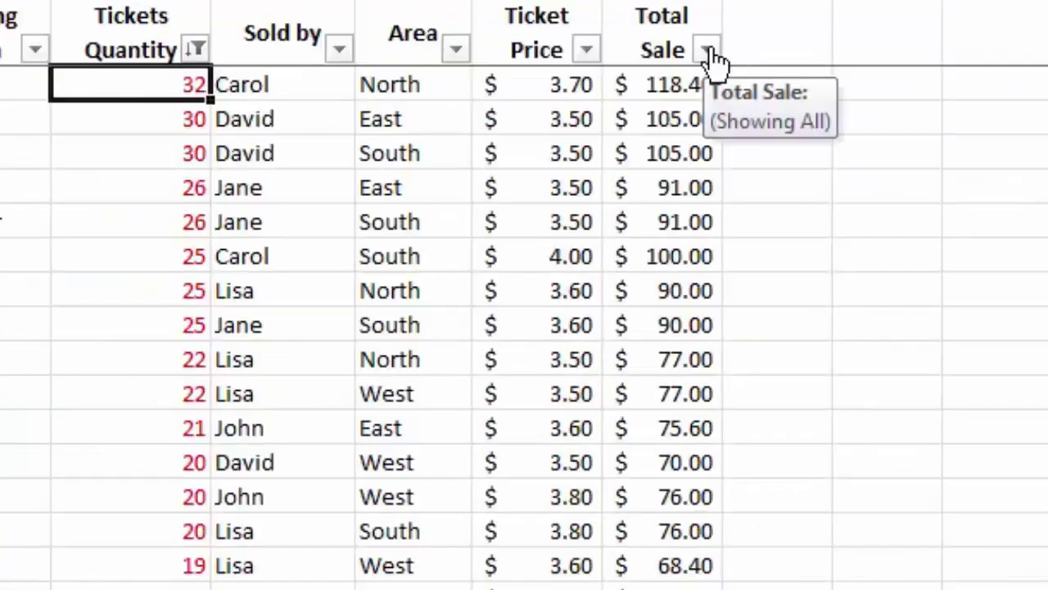
Filter the Total Sale column with a Top 10 filter set to the top 10 percent.
left_click(898, 179)
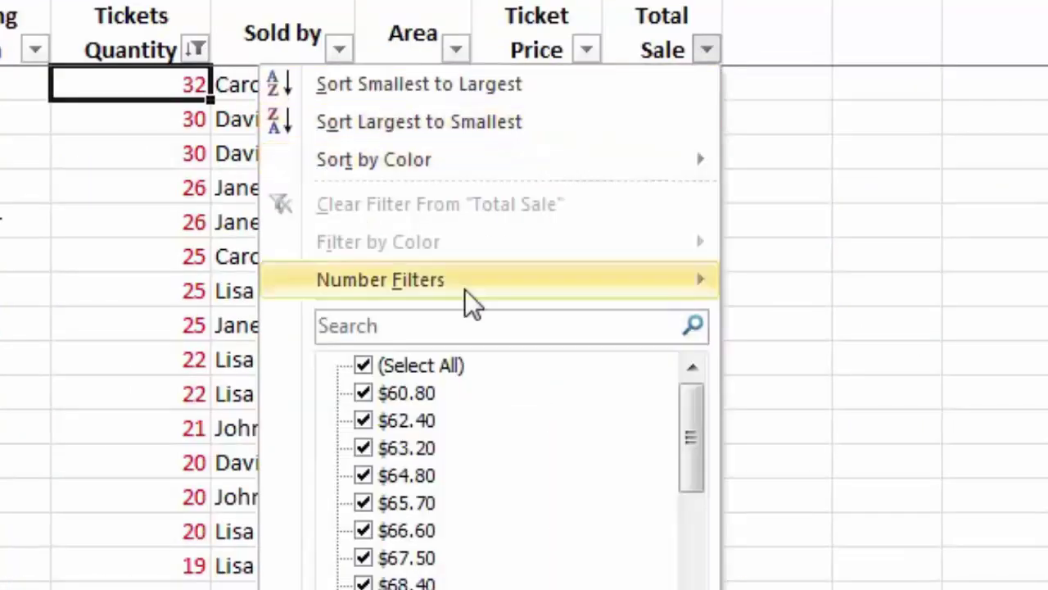
mouse_move(508, 297)
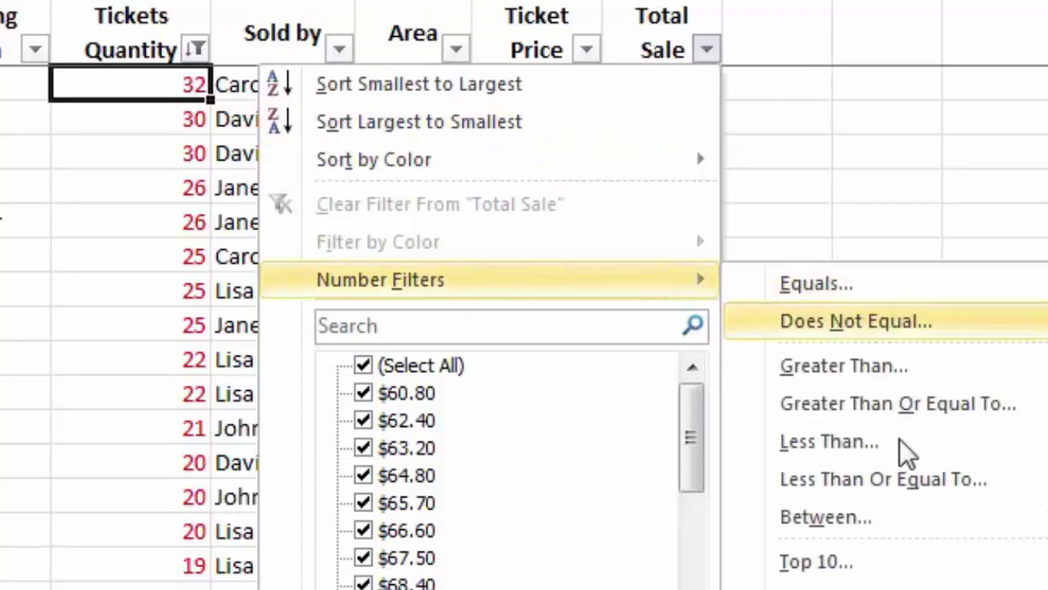
left_click(866, 565)
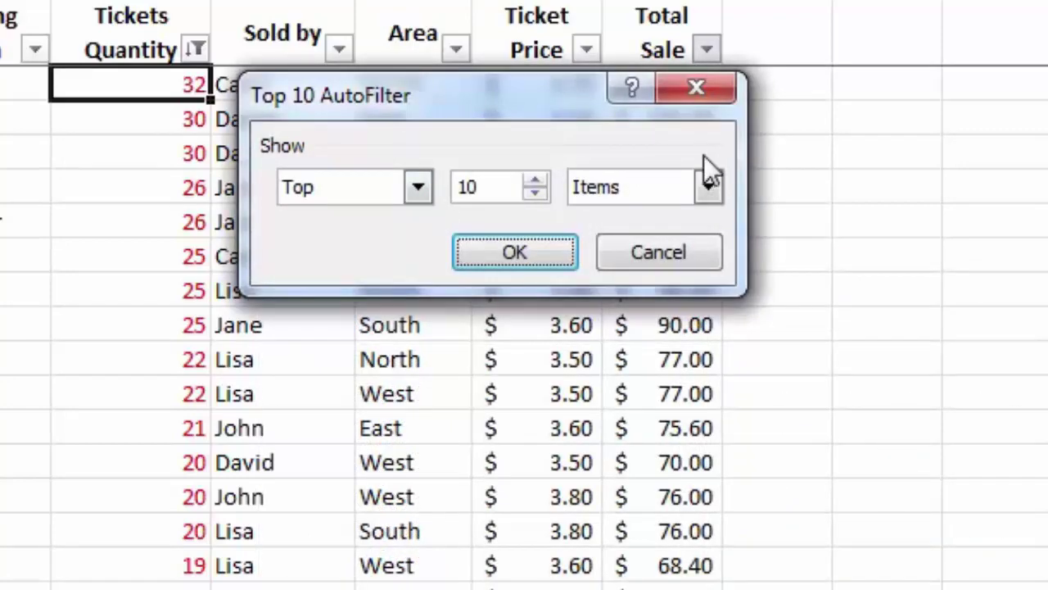
left_click(710, 182)
left_click(614, 239)
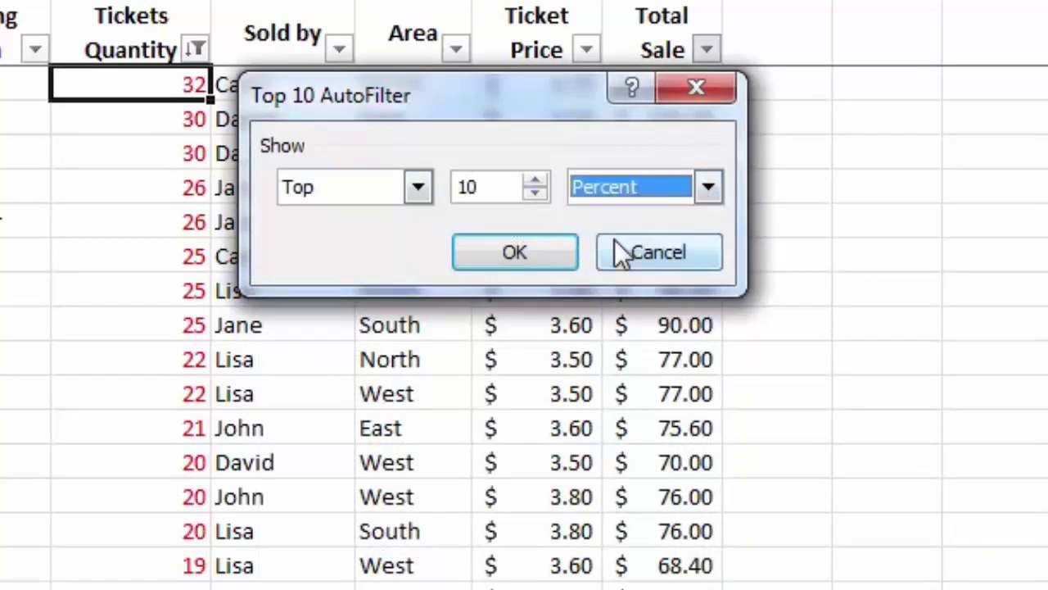
left_click(516, 257)
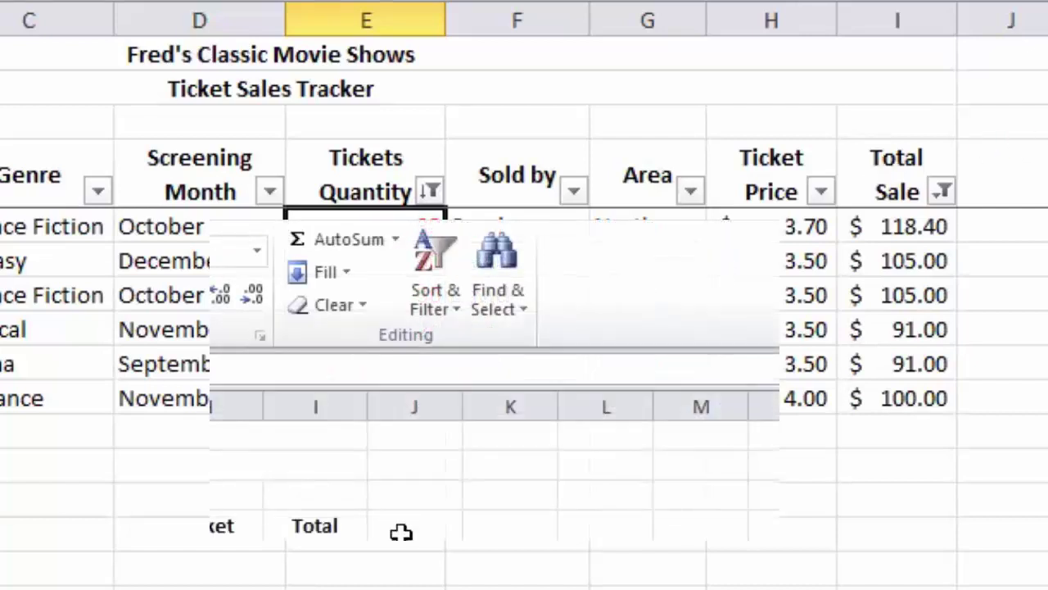
Turn off filtering for the whole table, and sort it by Sale Code from smallest to largest.
left_click(452, 311)
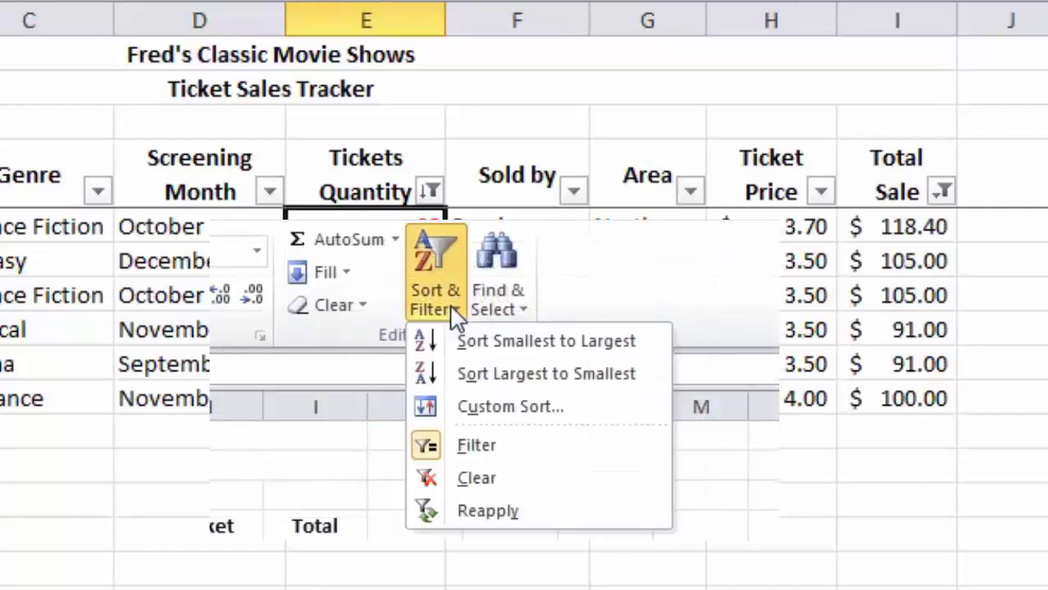
left_click(478, 443)
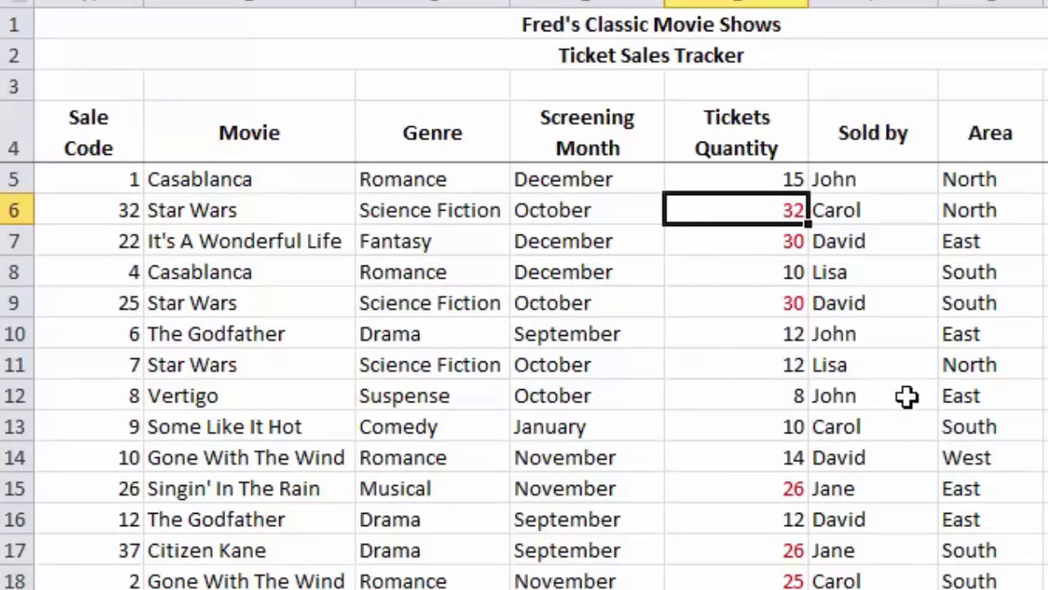
left_click(70, 211)
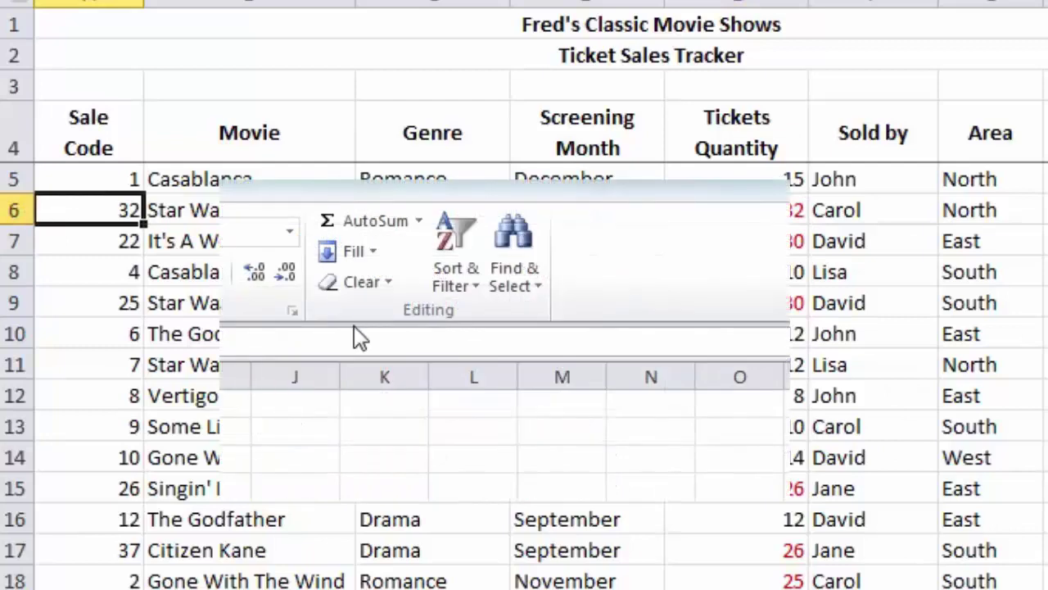
left_click(456, 274)
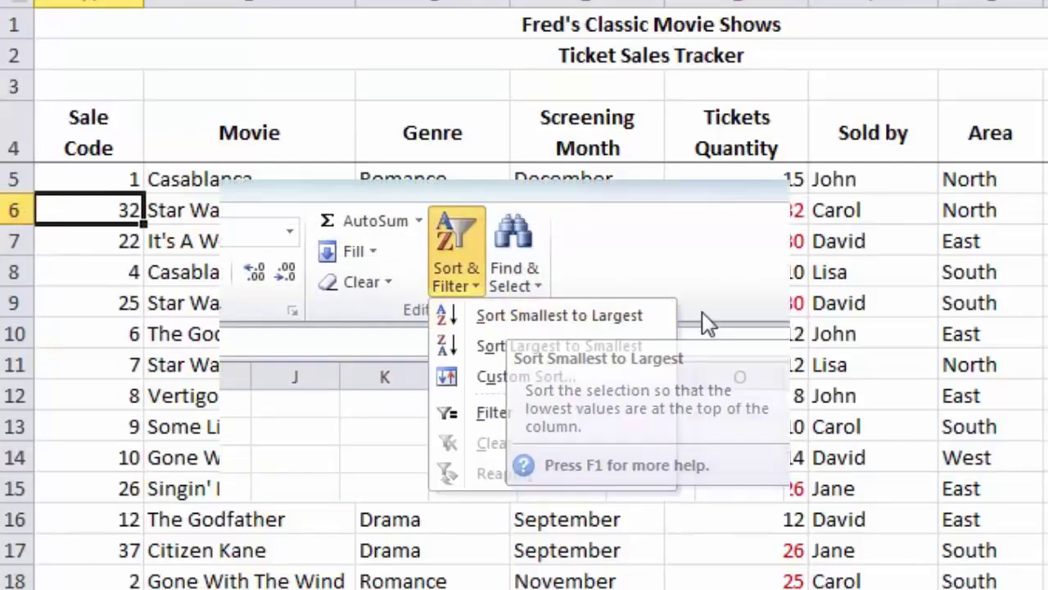
left_click(542, 318)
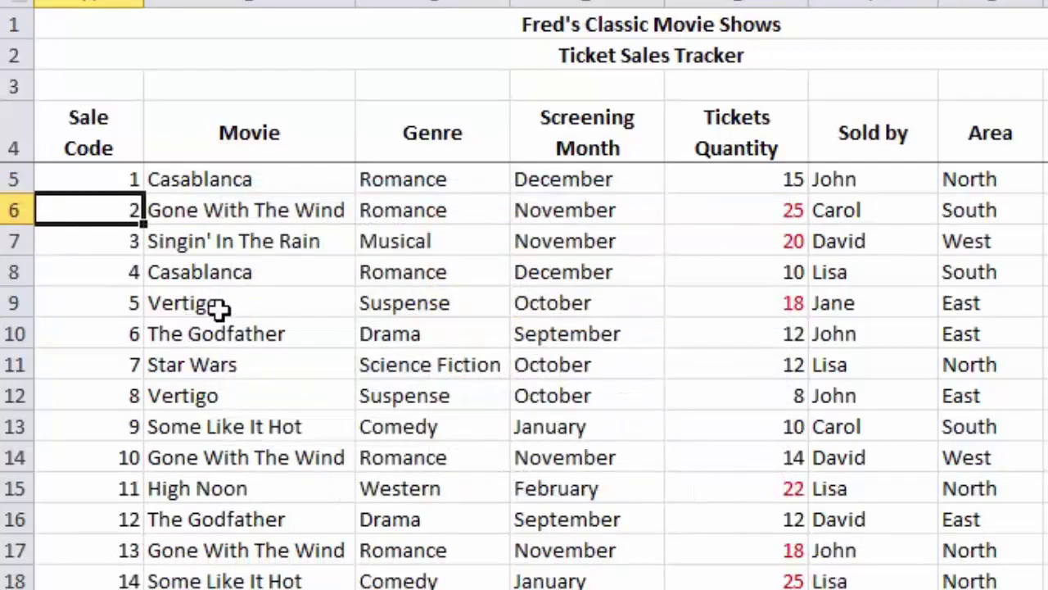